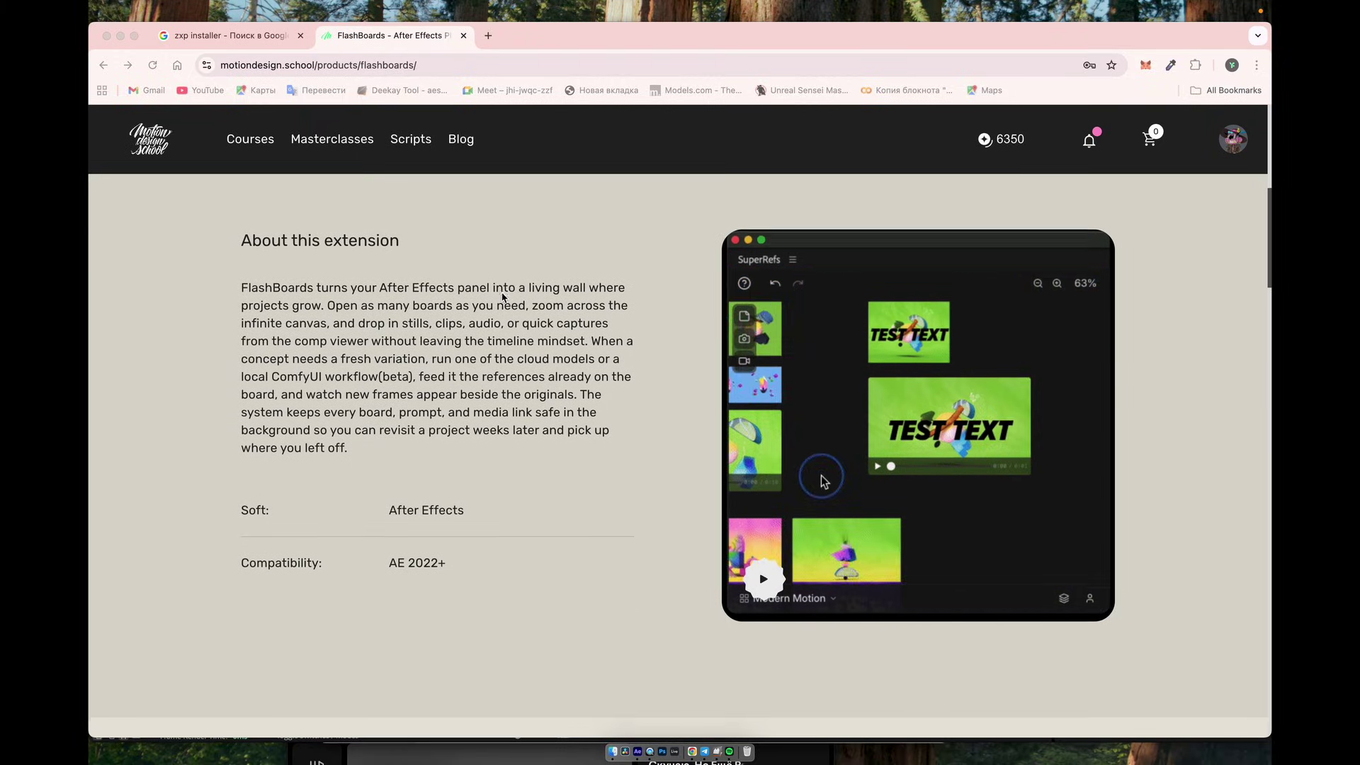
Review the FlashBoards product description and the ZXP/UXP Installer download page, and open ZXP Installer to check the installed extension
{"action": "scroll", "coordinate": [501, 295], "scroll_direction": "down", "scroll_amount": 3}
{"action": "key", "text": "ctrl+shift+Tab"}
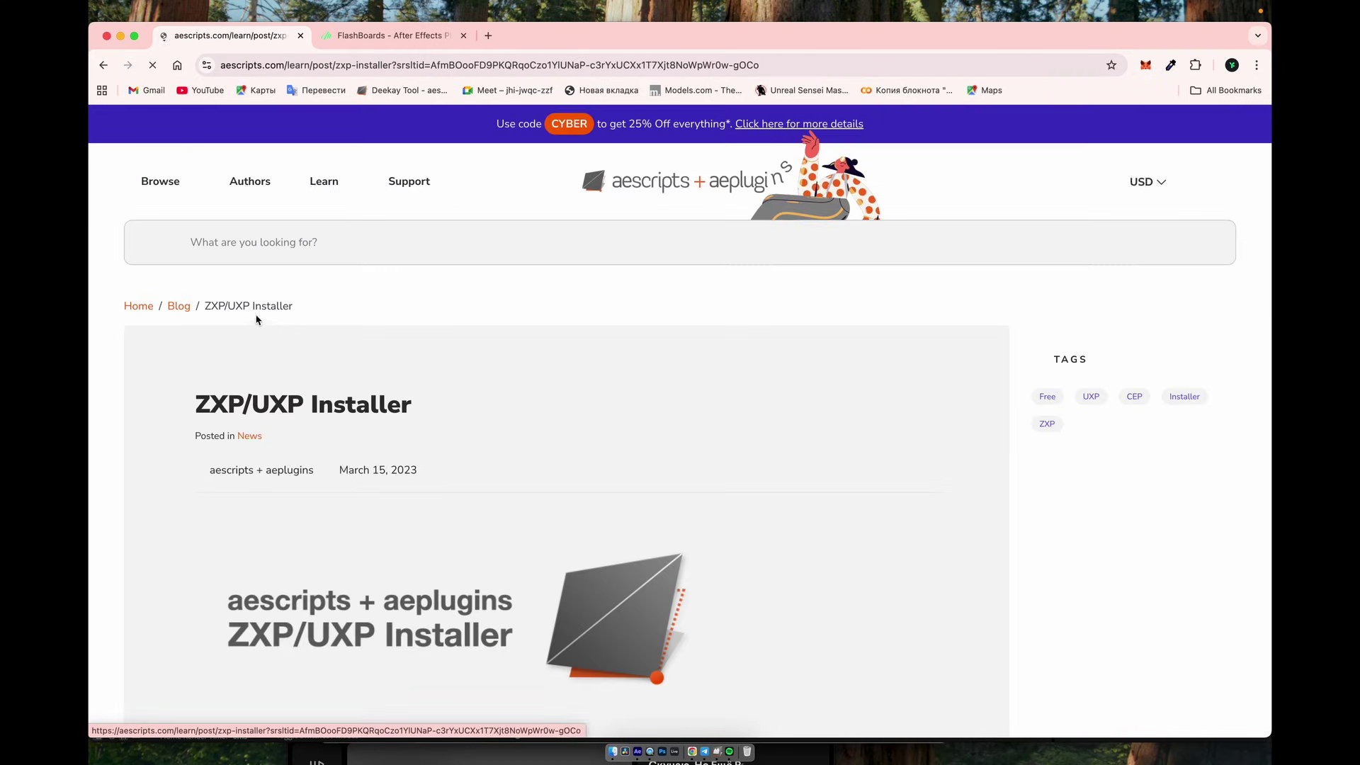
{"action": "scroll", "coordinate": [509, 504], "scroll_direction": "down", "scroll_amount": 3}
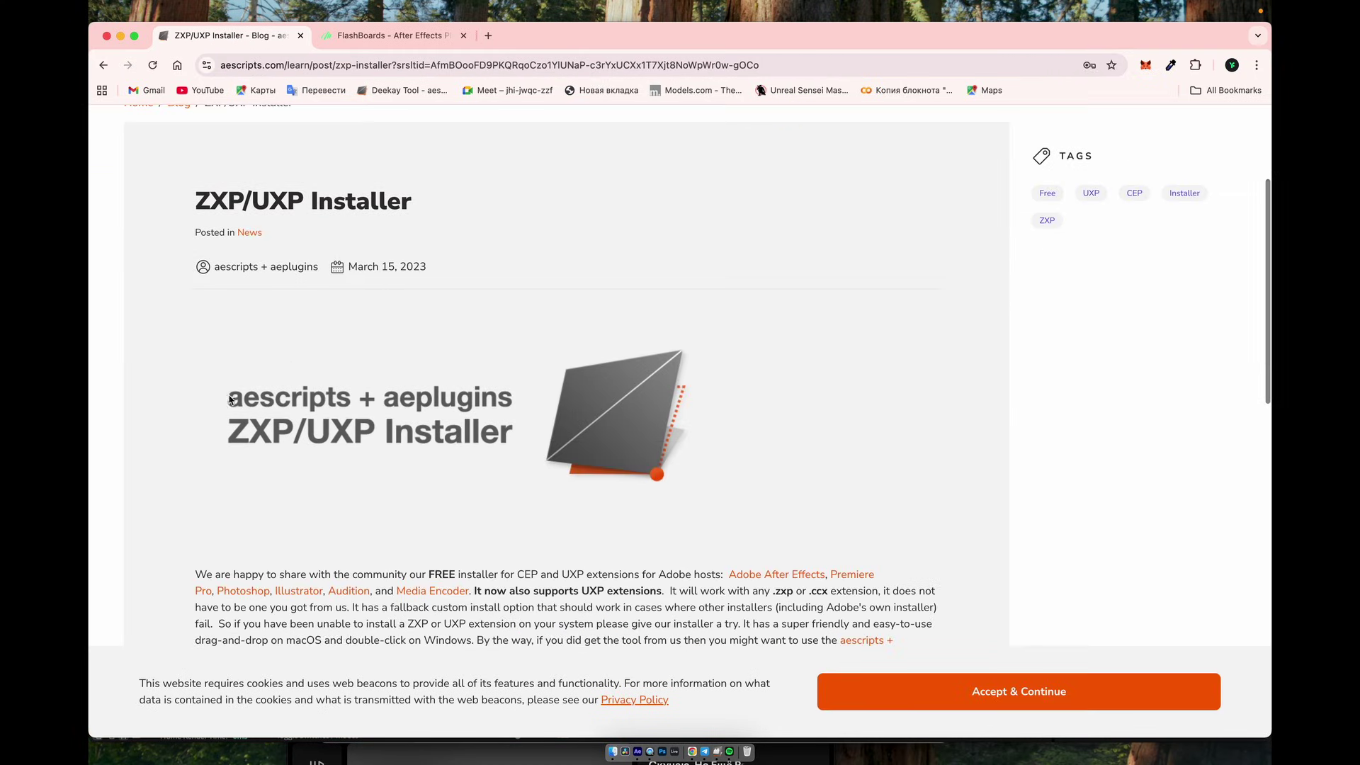
{"action": "scroll", "coordinate": [544, 381], "scroll_direction": "down", "scroll_amount": 8}
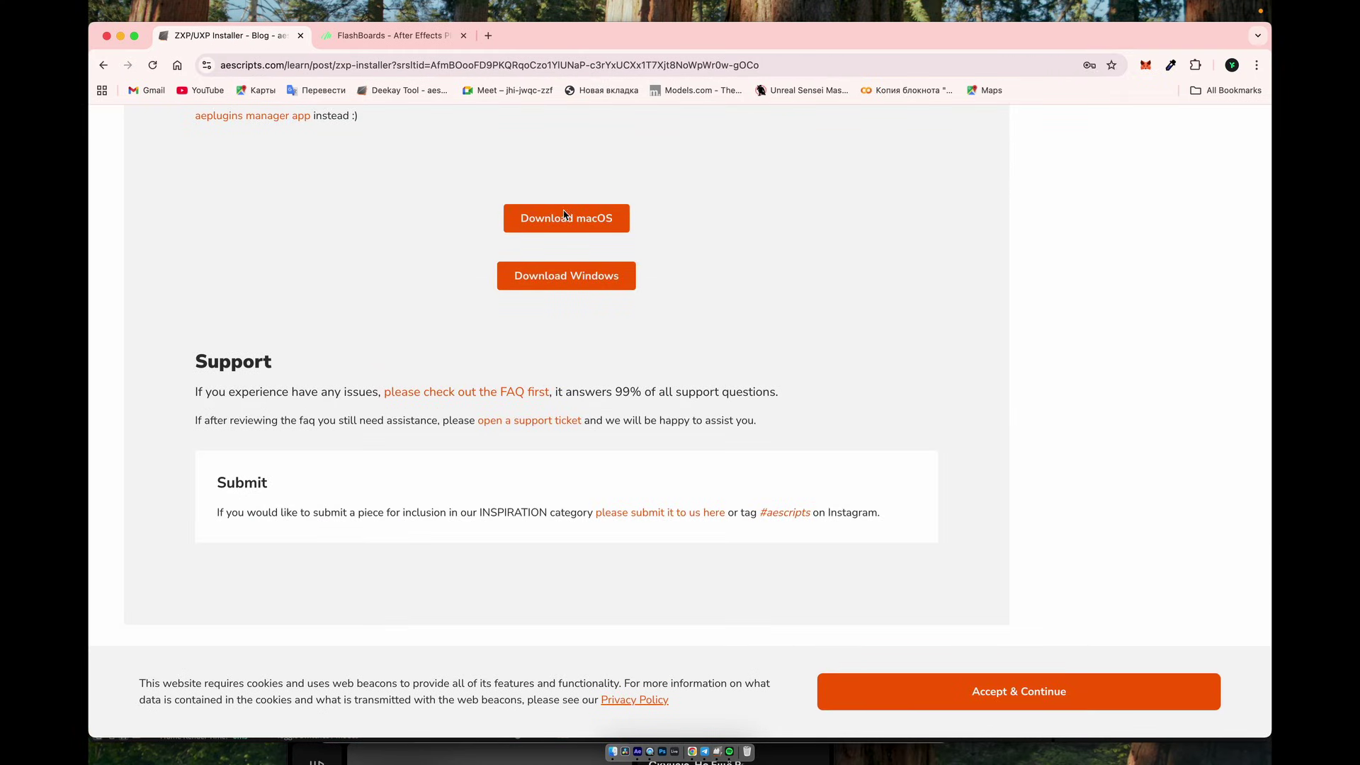
{"action": "left_click", "coordinate": [719, 752]}
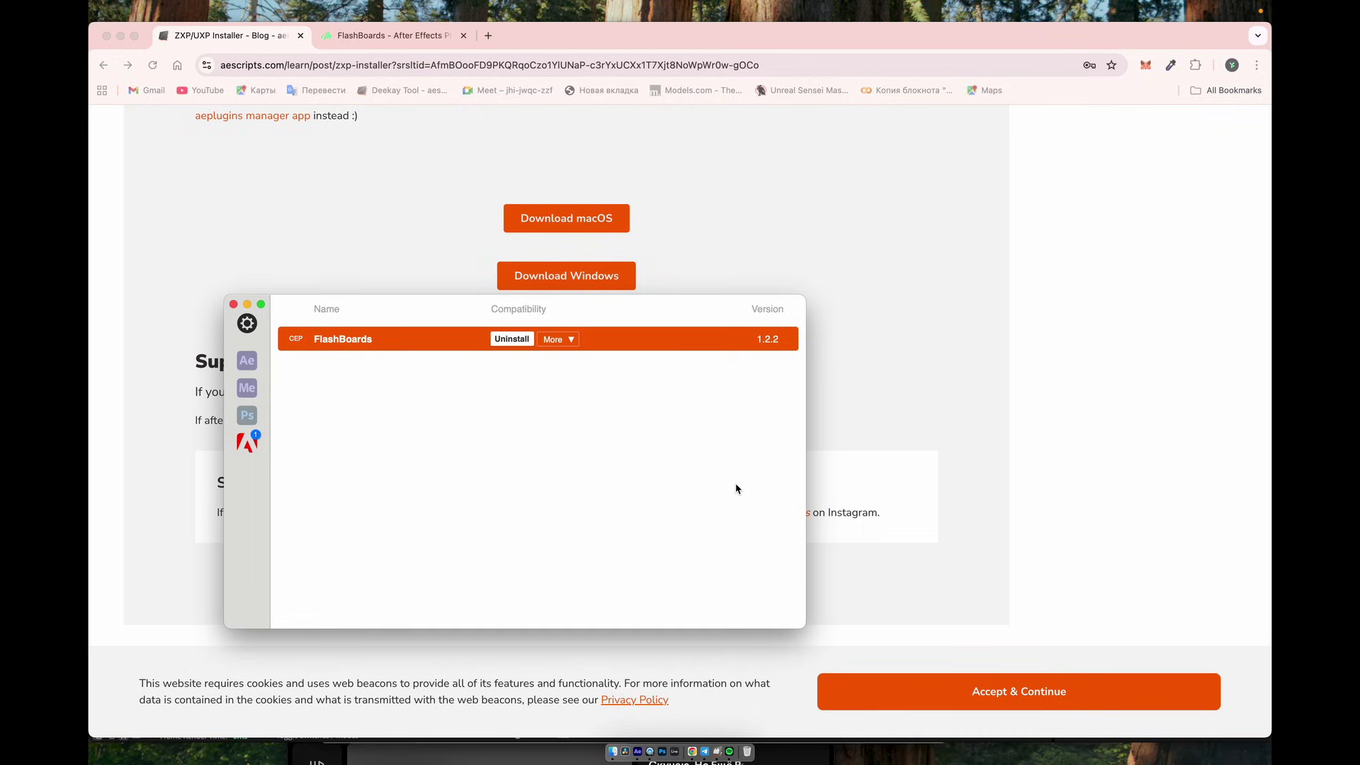
Switch to After Effects, reopen the FlashBoards extension, and enlarge and reposition its floating window
{"action": "left_click", "coordinate": [639, 752]}
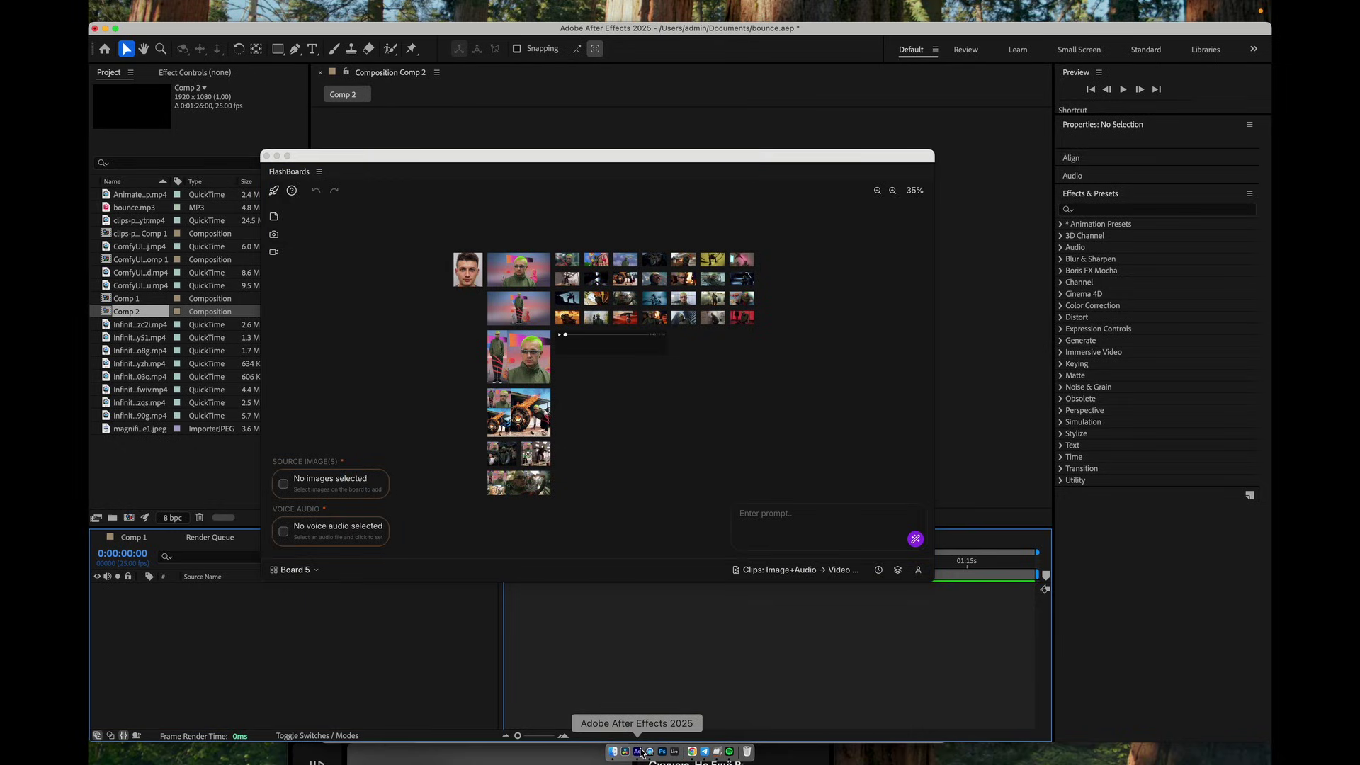
{"action": "left_click", "coordinate": [267, 156]}
{"action": "left_click", "coordinate": [503, 12]}
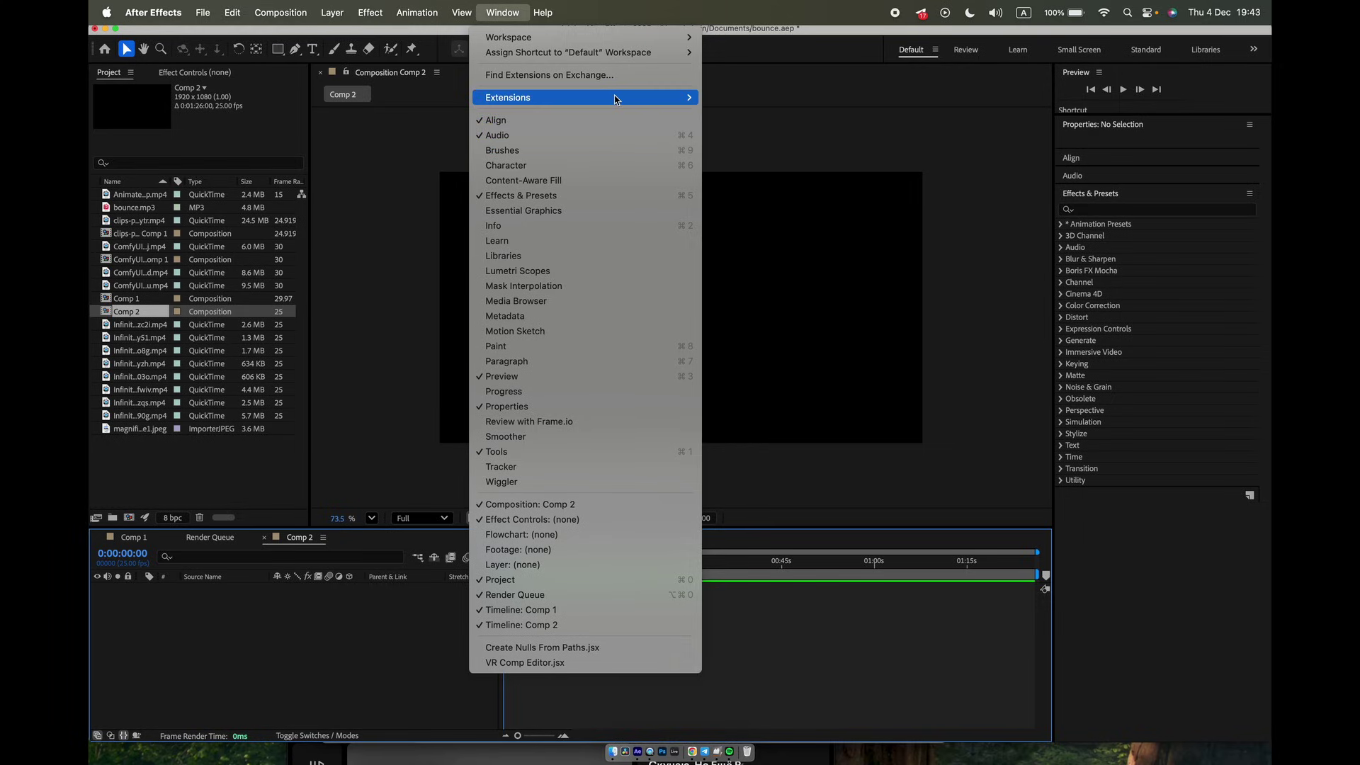
{"action": "mouse_move", "coordinate": [616, 97]}
{"action": "left_click", "coordinate": [751, 101]}
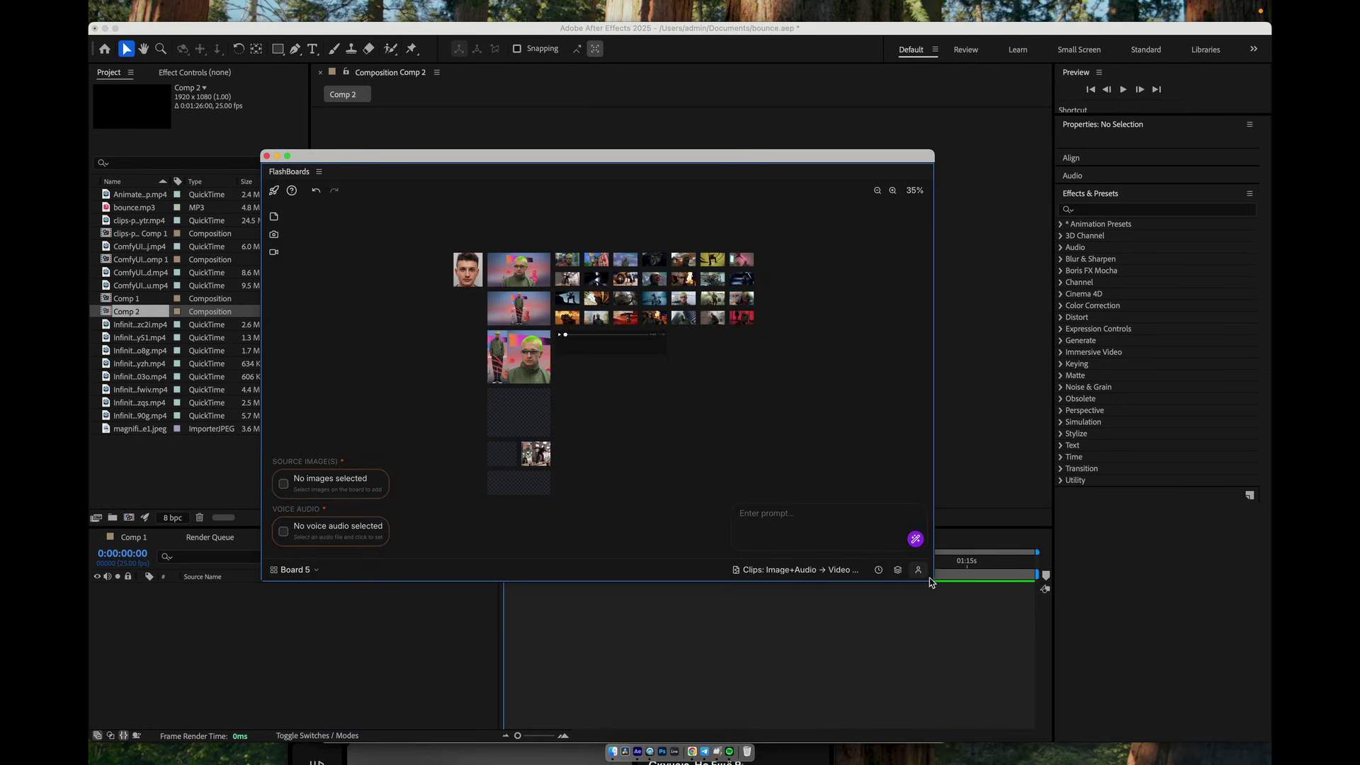
{"action": "left_click_drag", "start_coordinate": [931, 582], "coordinate": [1110, 699]}
{"action": "left_click_drag", "start_coordinate": [732, 156], "coordinate": [680, 115]}
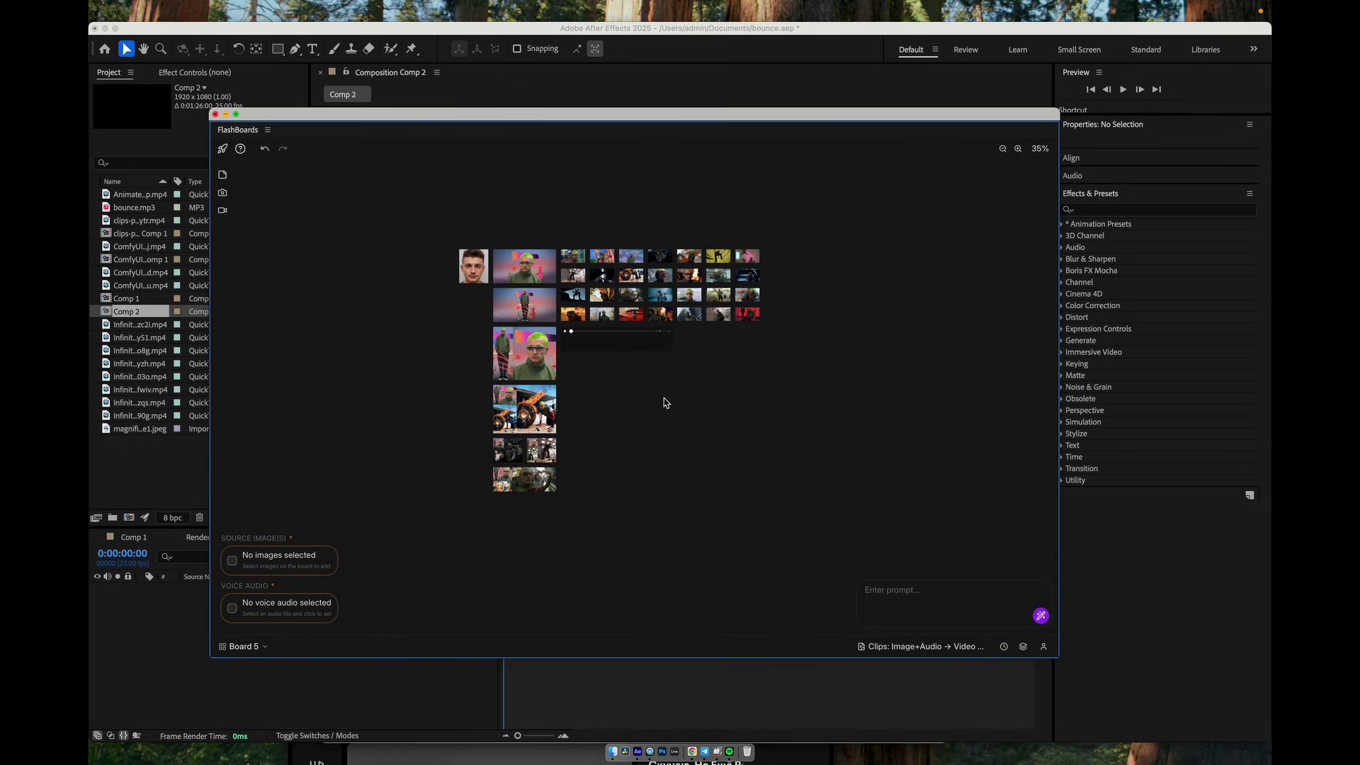
Examine the source portrait photo of the dark-haired man on Board 5 up close
{"action": "scroll", "coordinate": [453, 348], "scroll_direction": "up", "scroll_amount": 10}
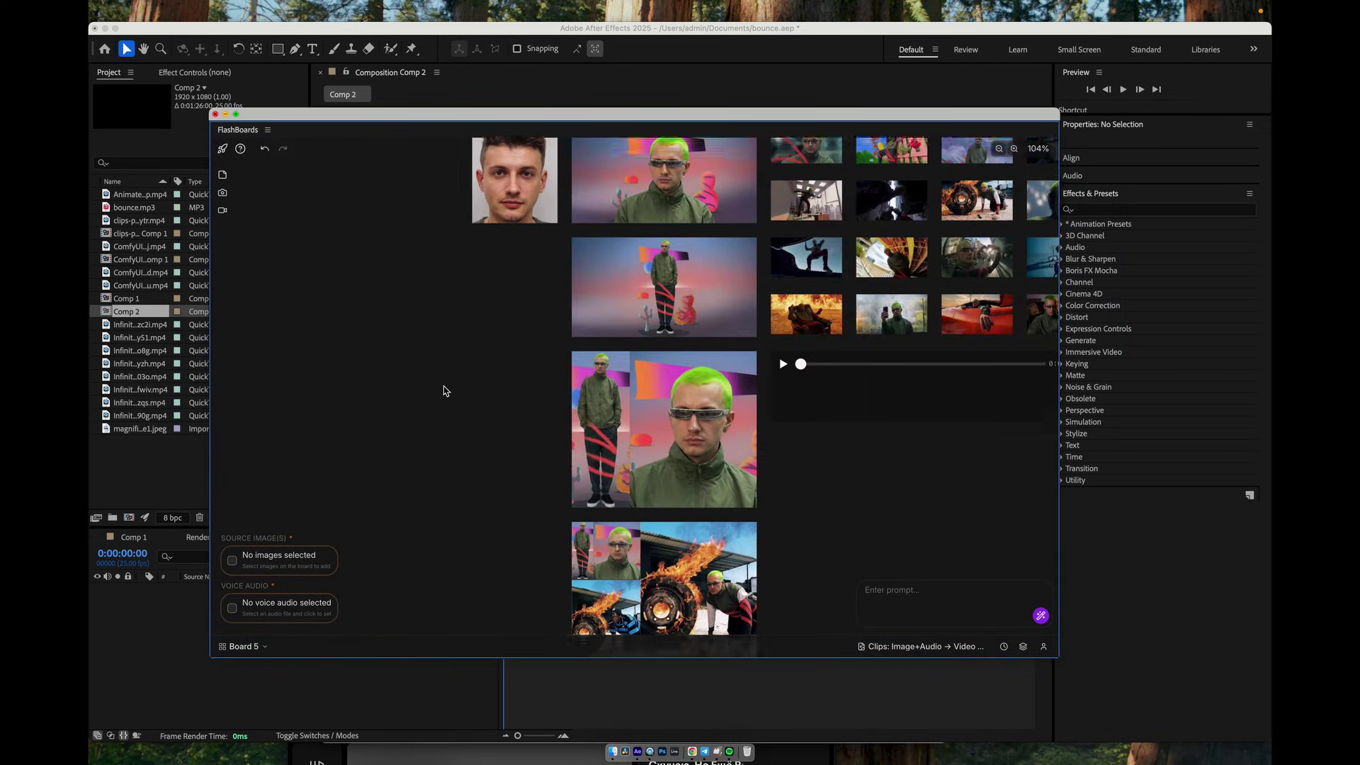
{"action": "scroll", "coordinate": [427, 518], "scroll_direction": "up", "scroll_amount": 5}
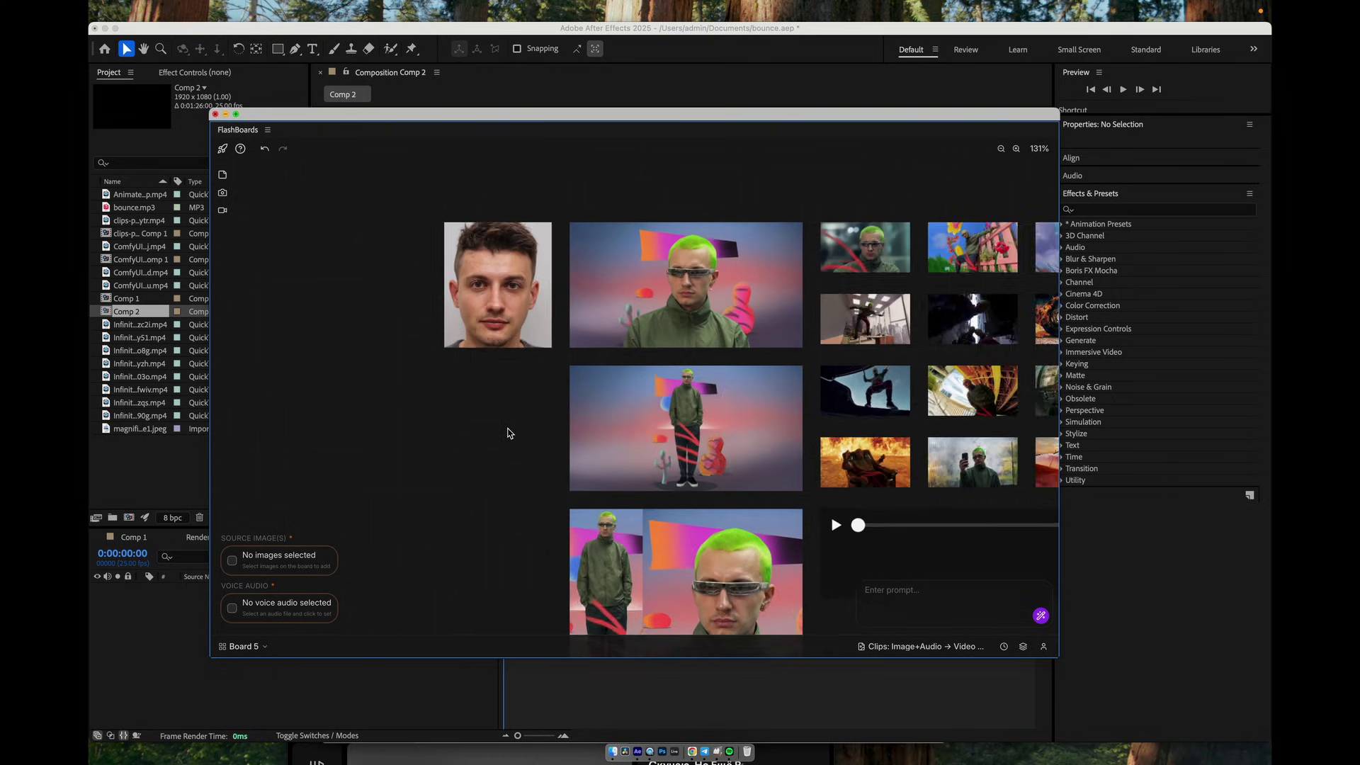
{"action": "left_click", "coordinate": [445, 329]}
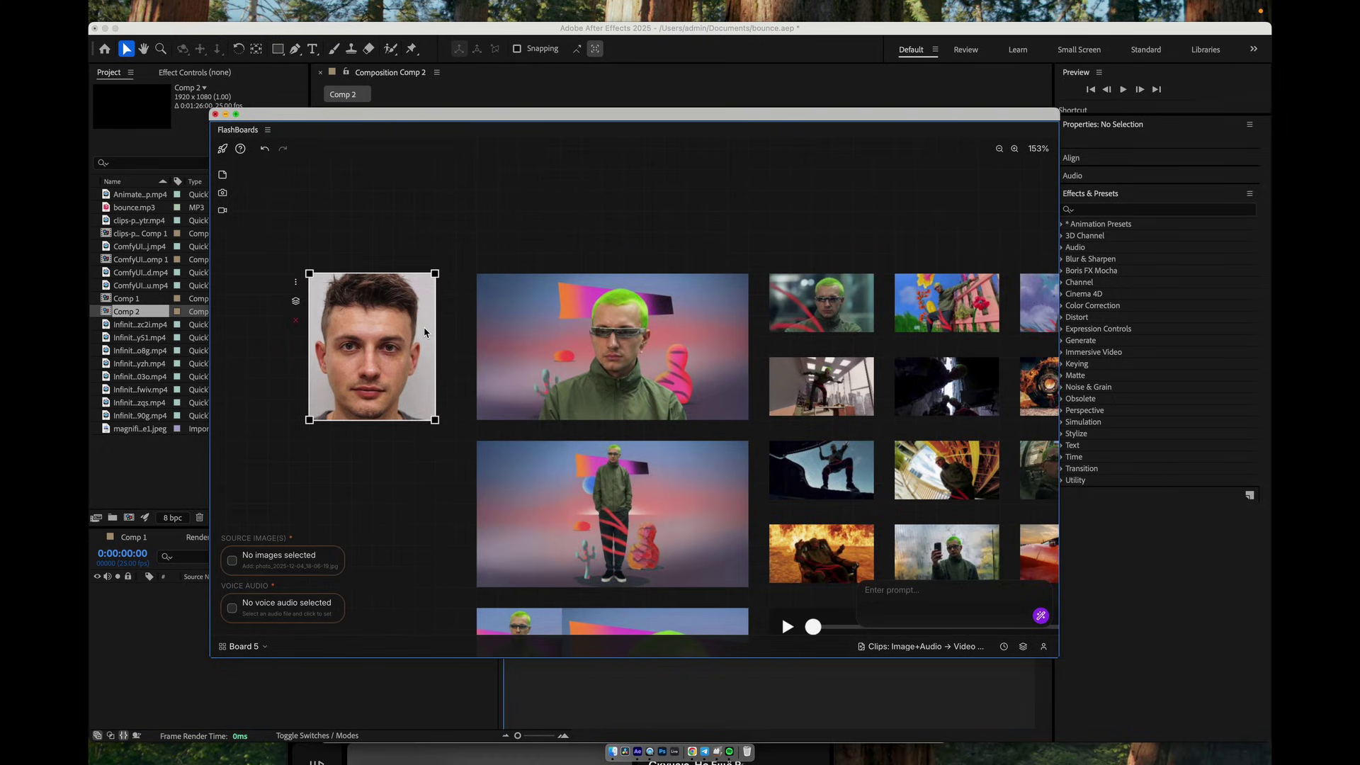
{"action": "left_click", "coordinate": [379, 456]}
{"action": "scroll", "coordinate": [379, 455], "scroll_direction": "up", "scroll_amount": 5}
{"action": "scroll", "coordinate": [374, 344], "scroll_direction": "up", "scroll_amount": 6}
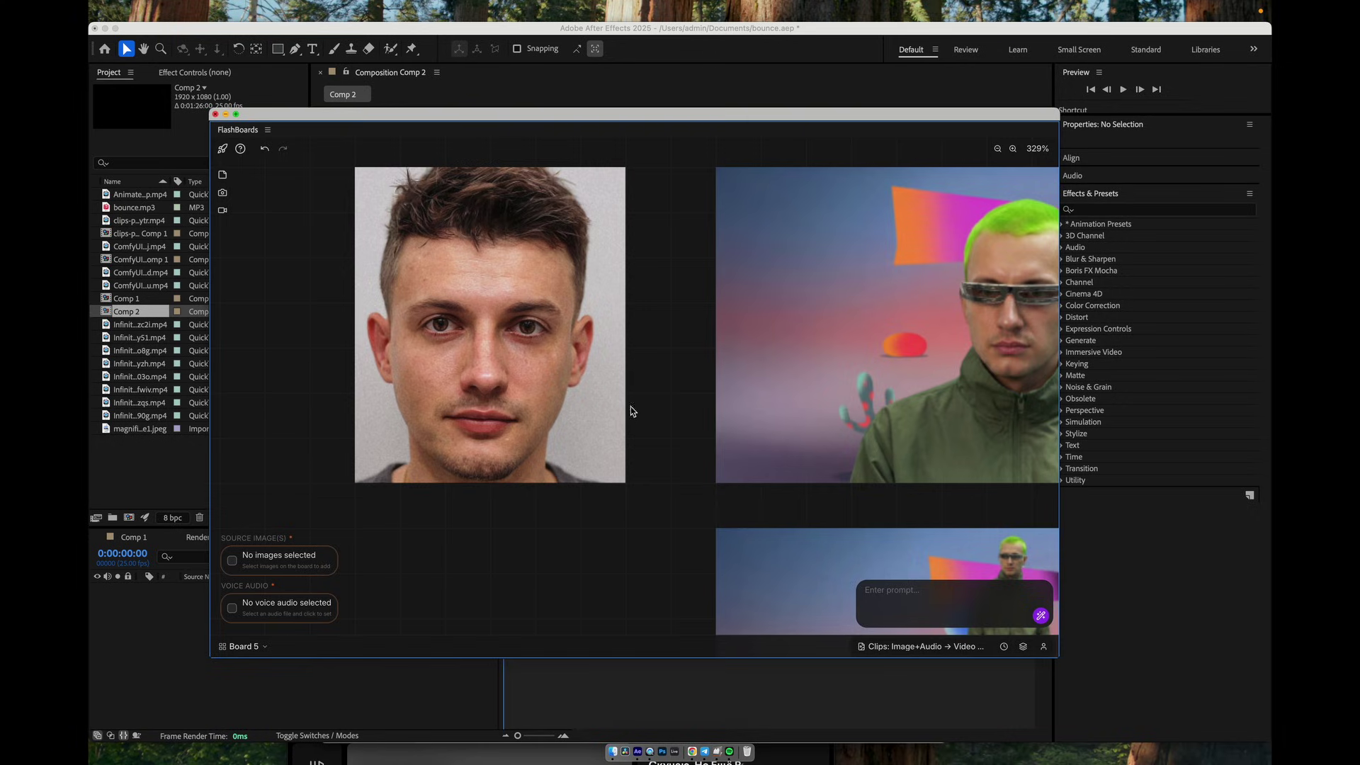
{"action": "left_click_drag", "start_coordinate": [634, 408], "coordinate": [363, 402]}
View the close-up image of the green-haired character at full size and return to the board
{"action": "double_click", "coordinate": [700, 363]}
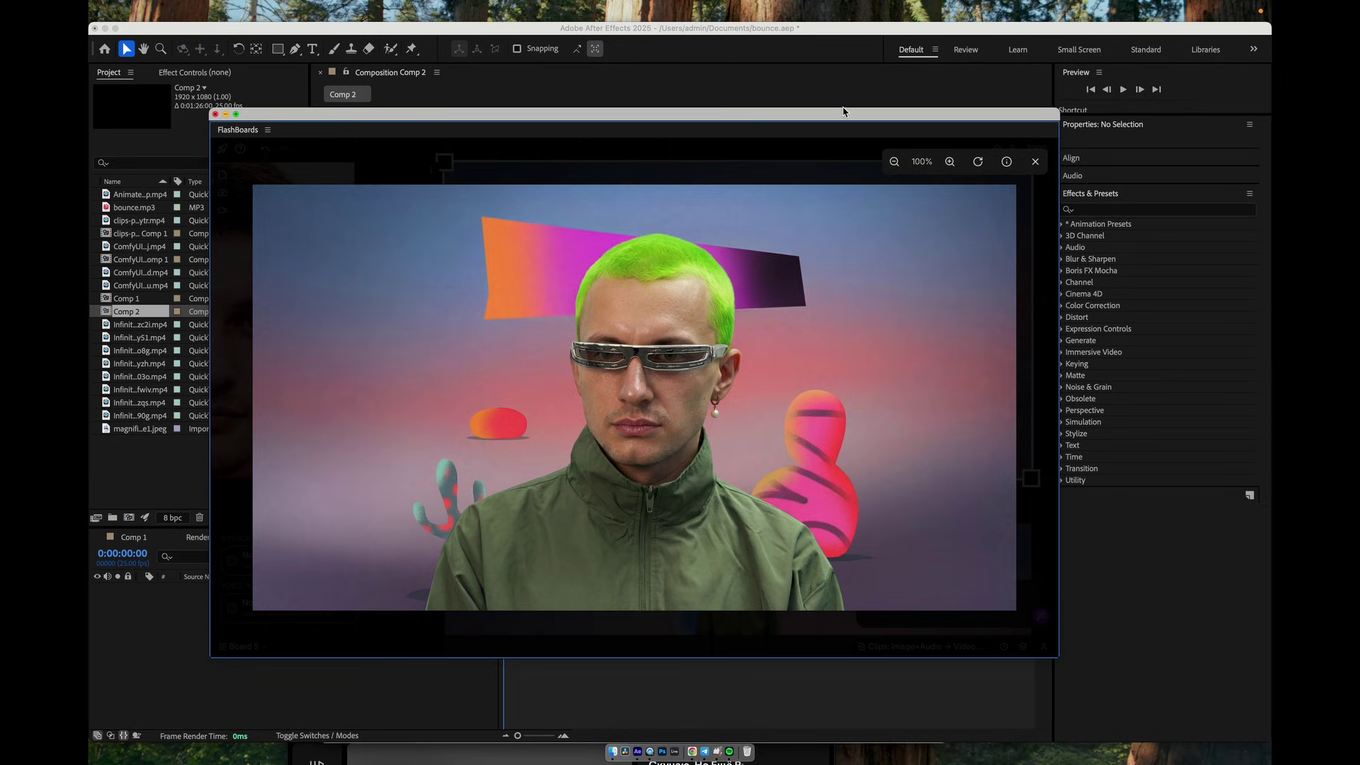
{"action": "left_click", "coordinate": [1035, 161]}
{"action": "left_click", "coordinate": [377, 333]}
{"action": "left_click_drag", "start_coordinate": [406, 355], "coordinate": [336, 360]}
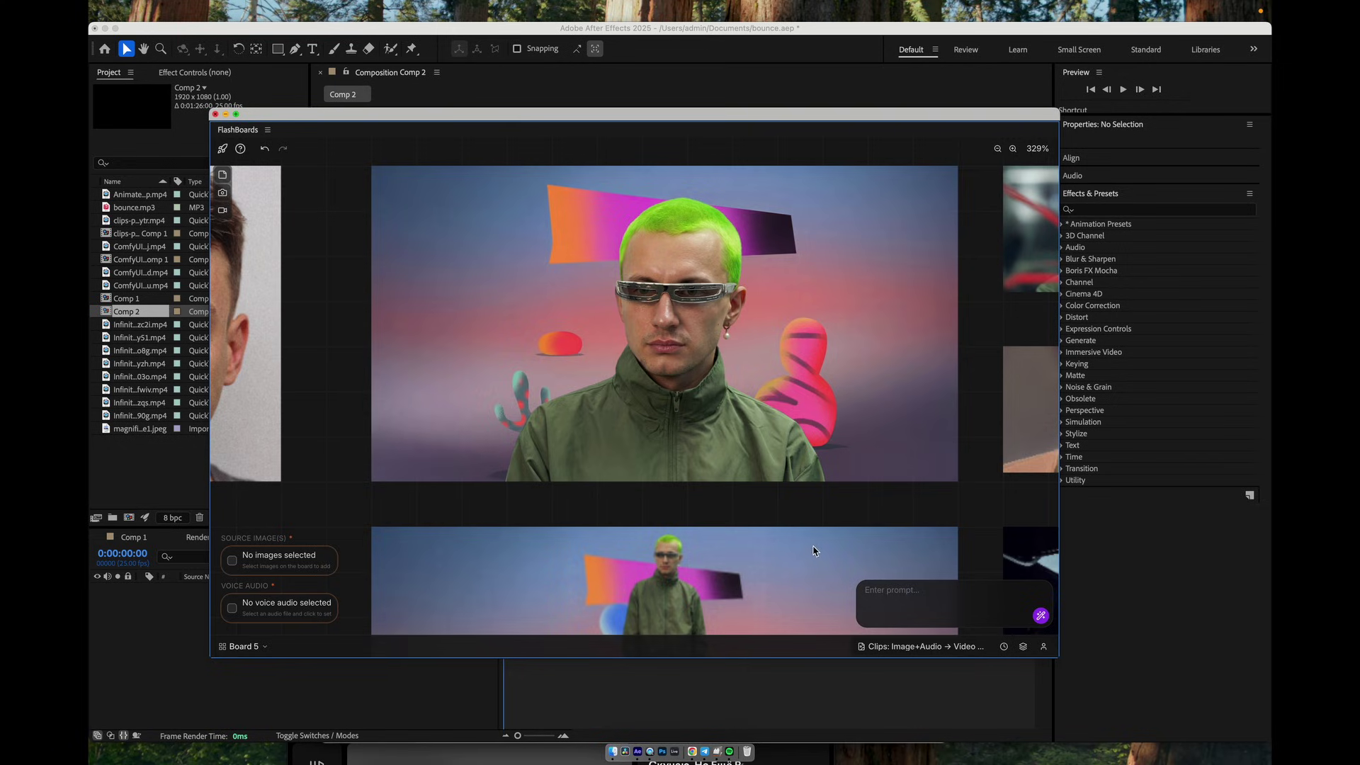
View the full-body image of the green-haired character at full size and return to the board
{"action": "scroll", "coordinate": [772, 425], "scroll_direction": "down", "scroll_amount": 2}
{"action": "left_click_drag", "start_coordinate": [758, 418], "coordinate": [707, 478]}
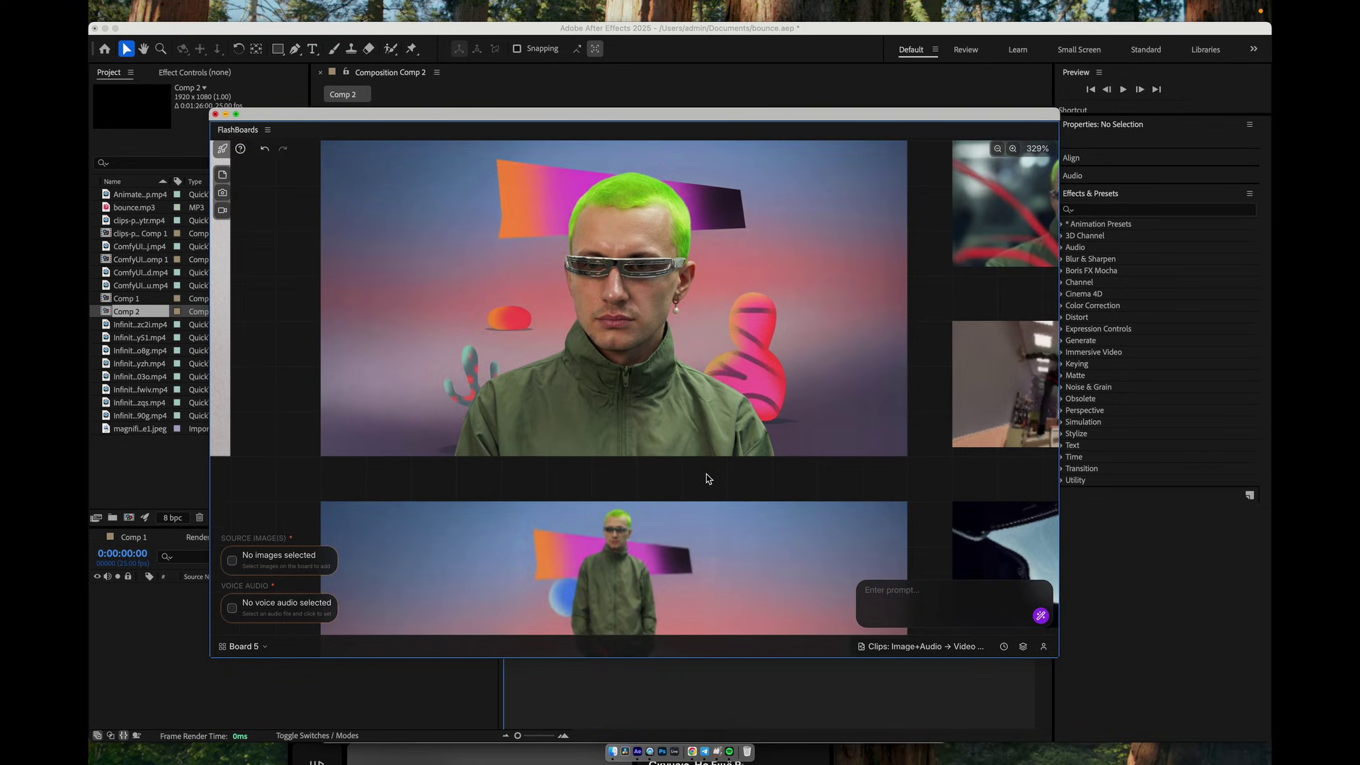
{"action": "scroll", "coordinate": [709, 491], "scroll_direction": "down", "scroll_amount": 5}
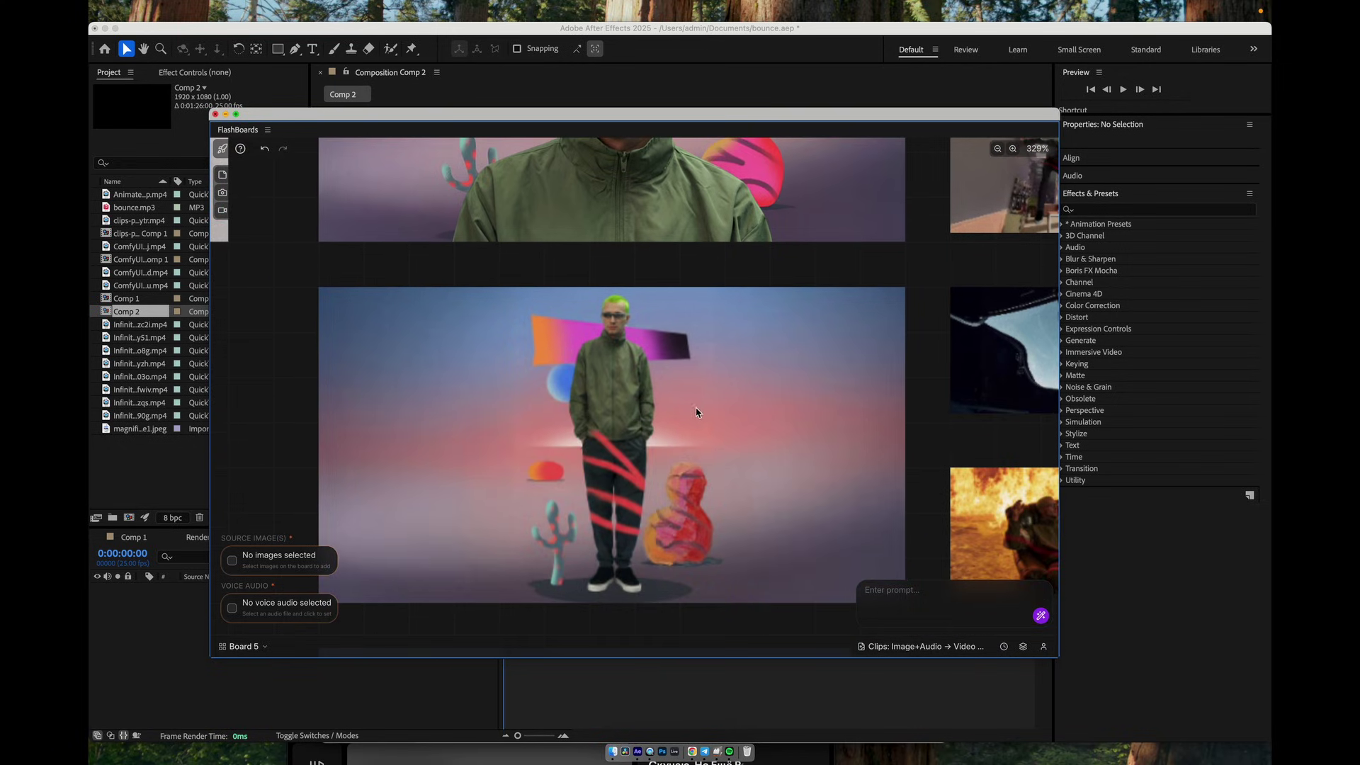
{"action": "double_click", "coordinate": [695, 414]}
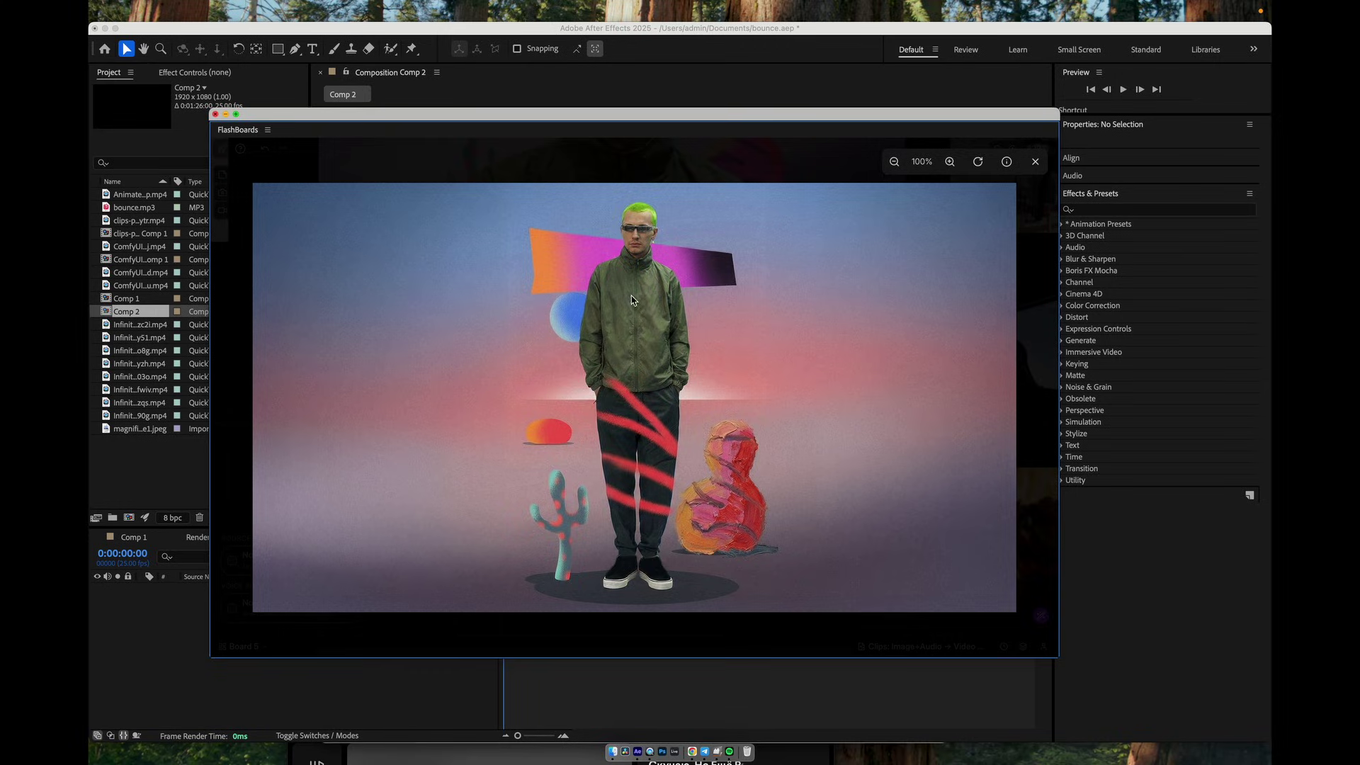
{"action": "left_click", "coordinate": [1035, 161]}
{"action": "scroll", "coordinate": [553, 304], "scroll_direction": "up", "scroll_amount": 5}
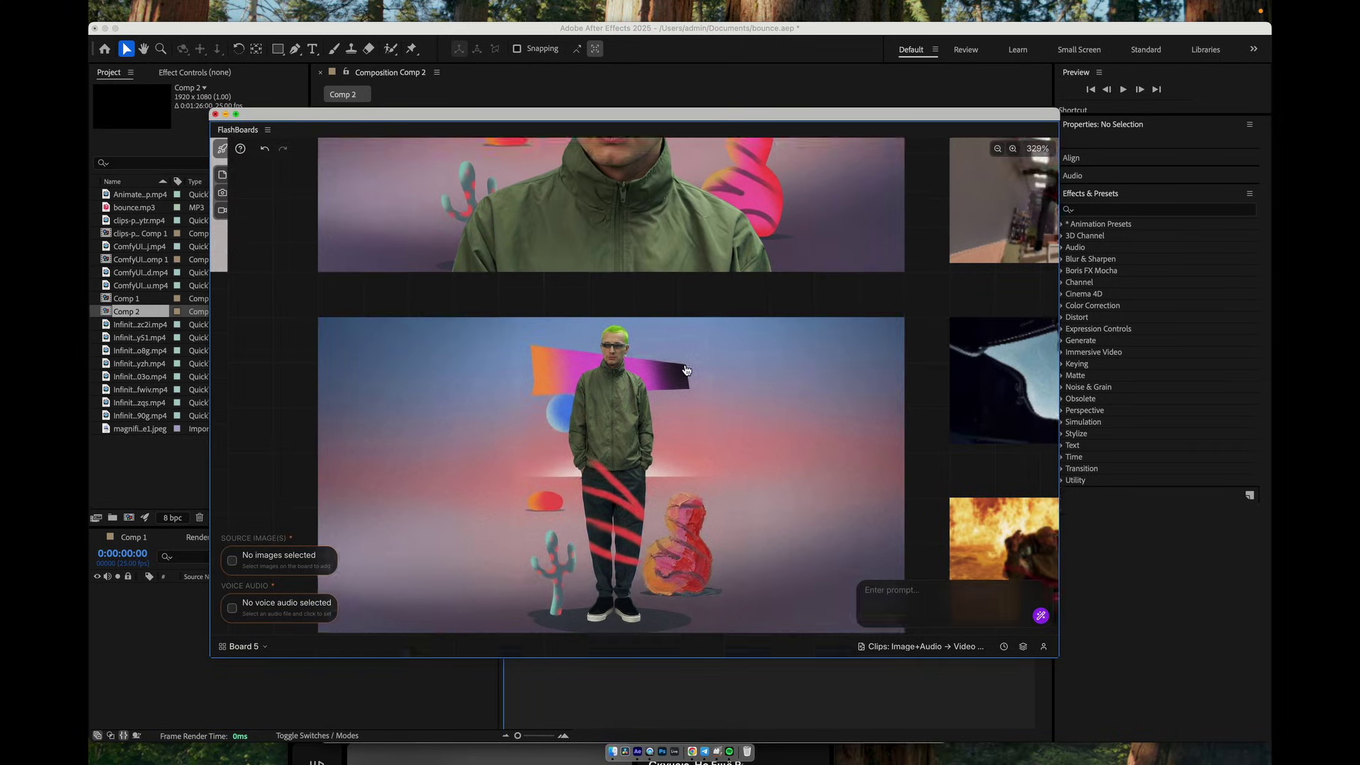
Look over the grid of character scene images beside the close-up and full-body reference images
{"action": "scroll", "coordinate": [706, 475], "scroll_direction": "right", "scroll_amount": 3}
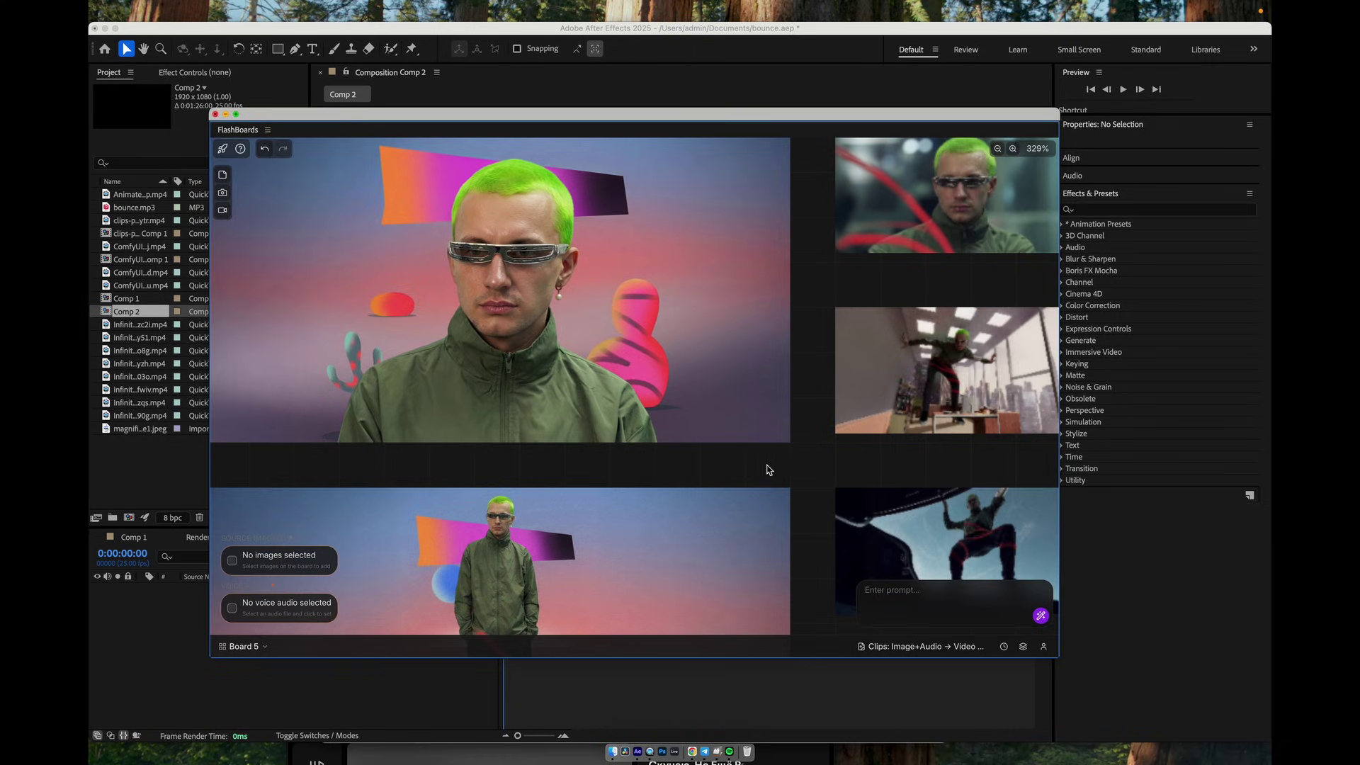
{"action": "scroll", "coordinate": [794, 468], "scroll_direction": "down", "scroll_amount": 5}
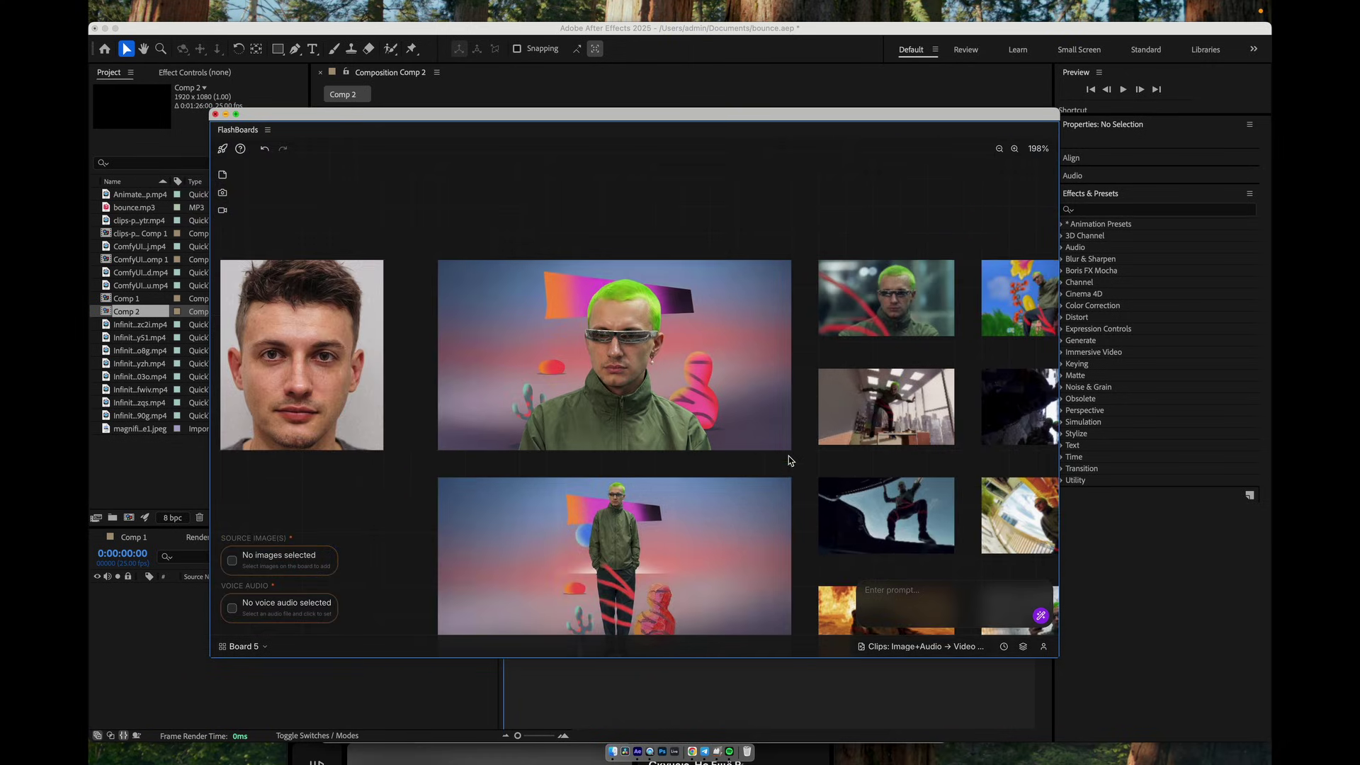
{"action": "scroll", "coordinate": [815, 479], "scroll_direction": "down", "scroll_amount": 3}
{"action": "left_click_drag", "start_coordinate": [774, 255], "coordinate": [412, 517]}
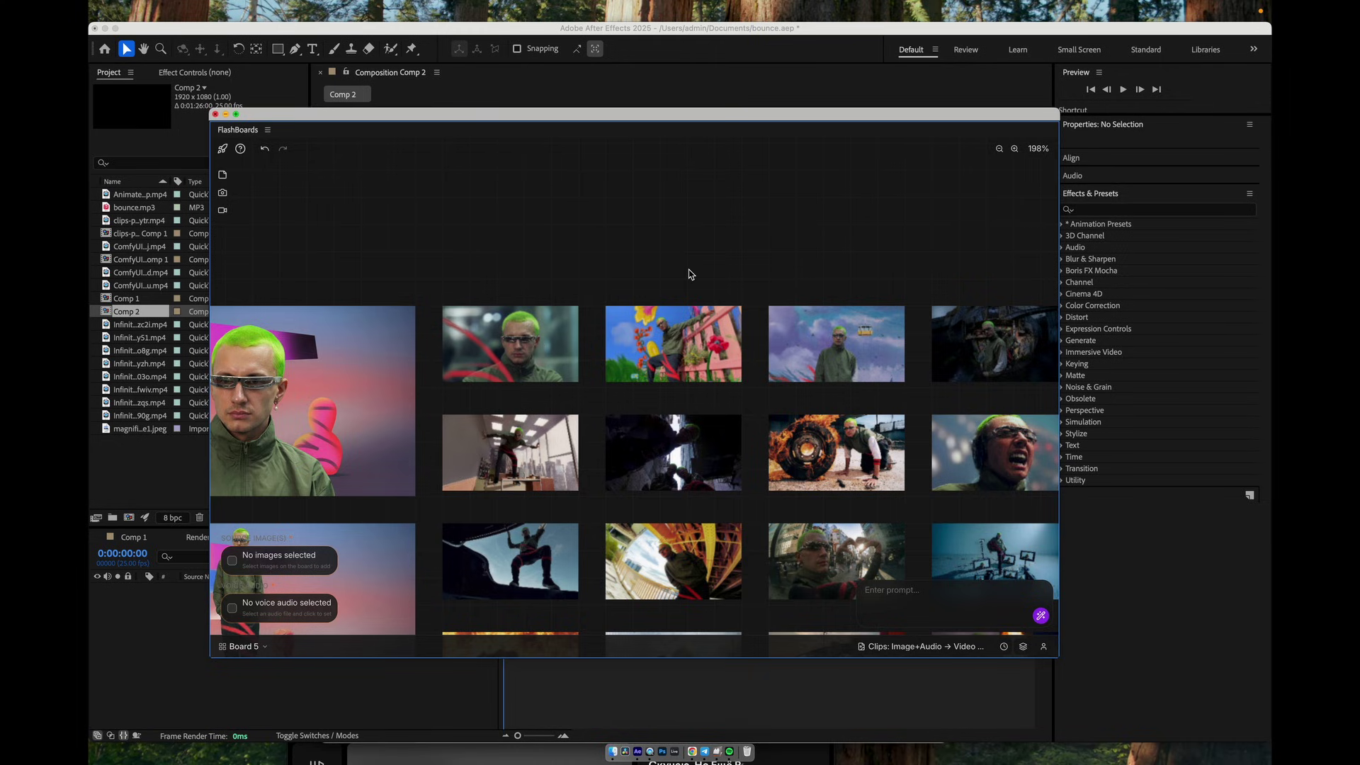
{"action": "scroll", "coordinate": [504, 194], "scroll_direction": "right", "scroll_amount": 3}
{"action": "scroll", "coordinate": [495, 193], "scroll_direction": "down", "scroll_amount": 3}
{"action": "scroll", "coordinate": [528, 205], "scroll_direction": "right", "scroll_amount": 2}
{"action": "scroll", "coordinate": [528, 206], "scroll_direction": "up", "scroll_amount": 1}
Select the whole grid of character scene images, page through their full-size previews starting from 3.png, and close the preview
{"action": "left_click_drag", "start_coordinate": [276, 203], "coordinate": [1009, 484]}
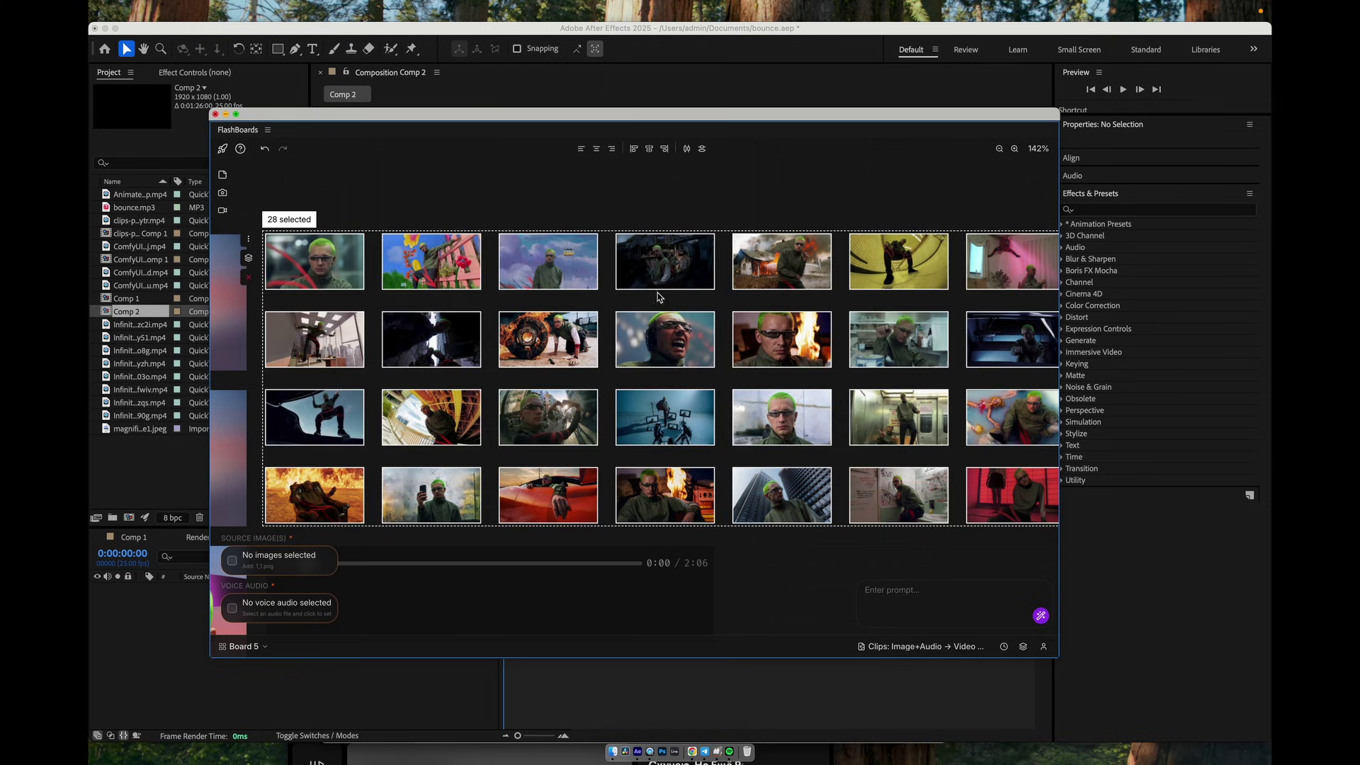
{"action": "double_click", "coordinate": [559, 263]}
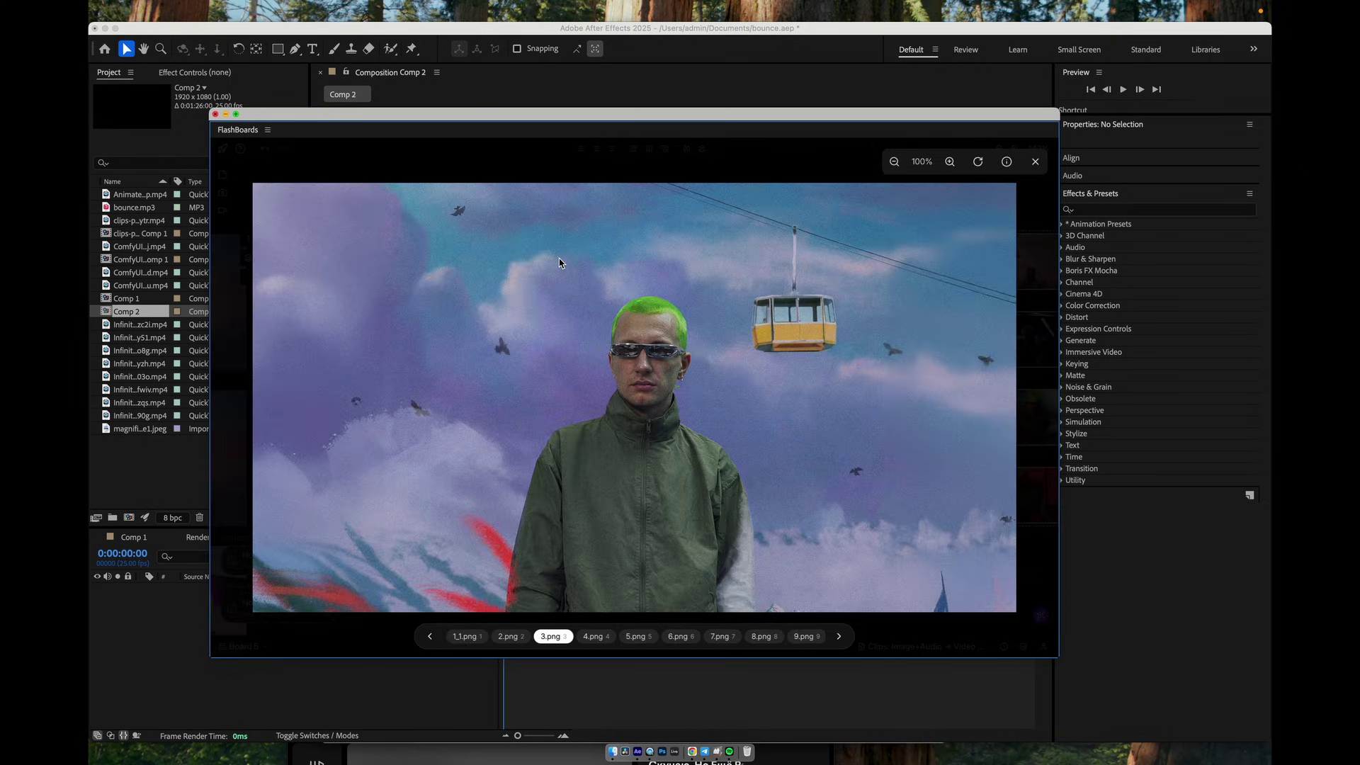
{"action": "left_click", "coordinate": [842, 635]}
{"action": "left_click", "coordinate": [842, 635]}
{"action": "left_click", "coordinate": [842, 636]}
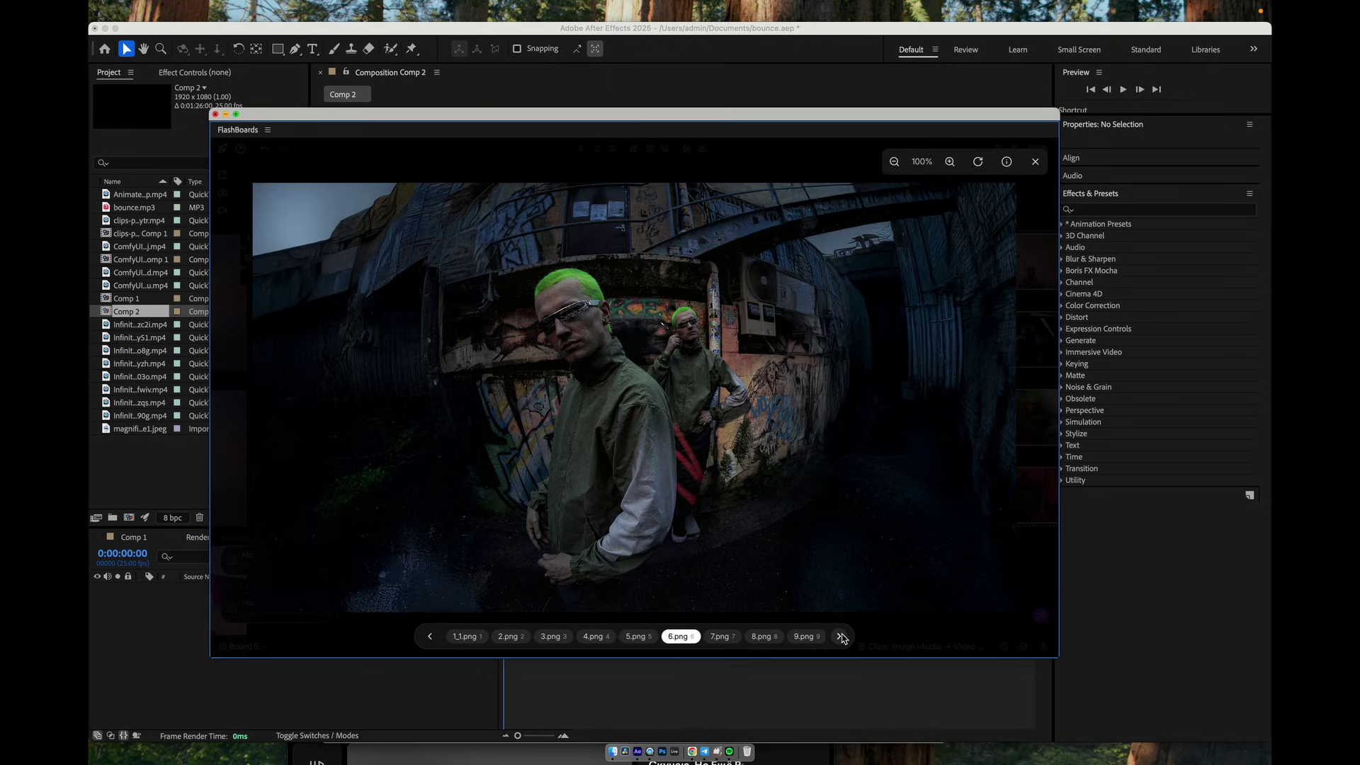
{"action": "left_click", "coordinate": [842, 636]}
{"action": "left_click", "coordinate": [842, 637]}
{"action": "left_click", "coordinate": [841, 636]}
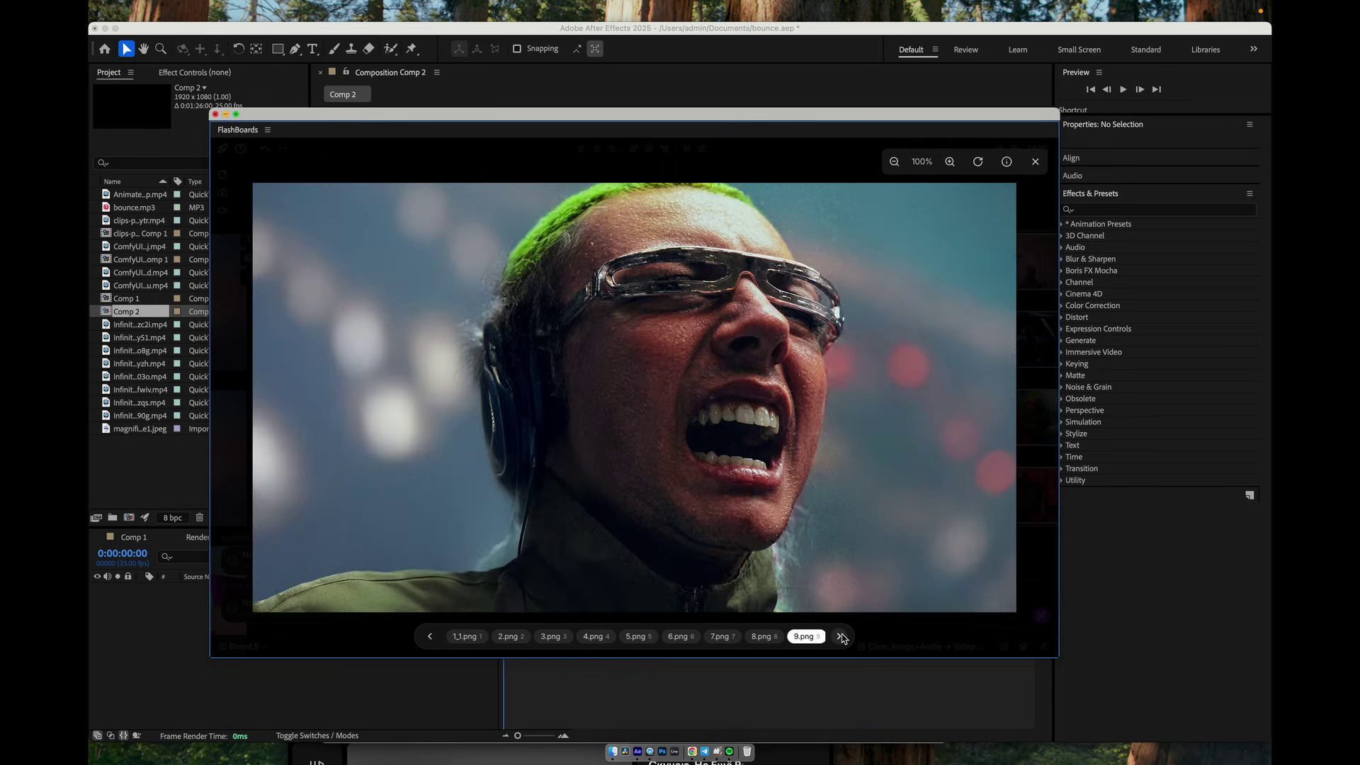
{"action": "left_click", "coordinate": [842, 636]}
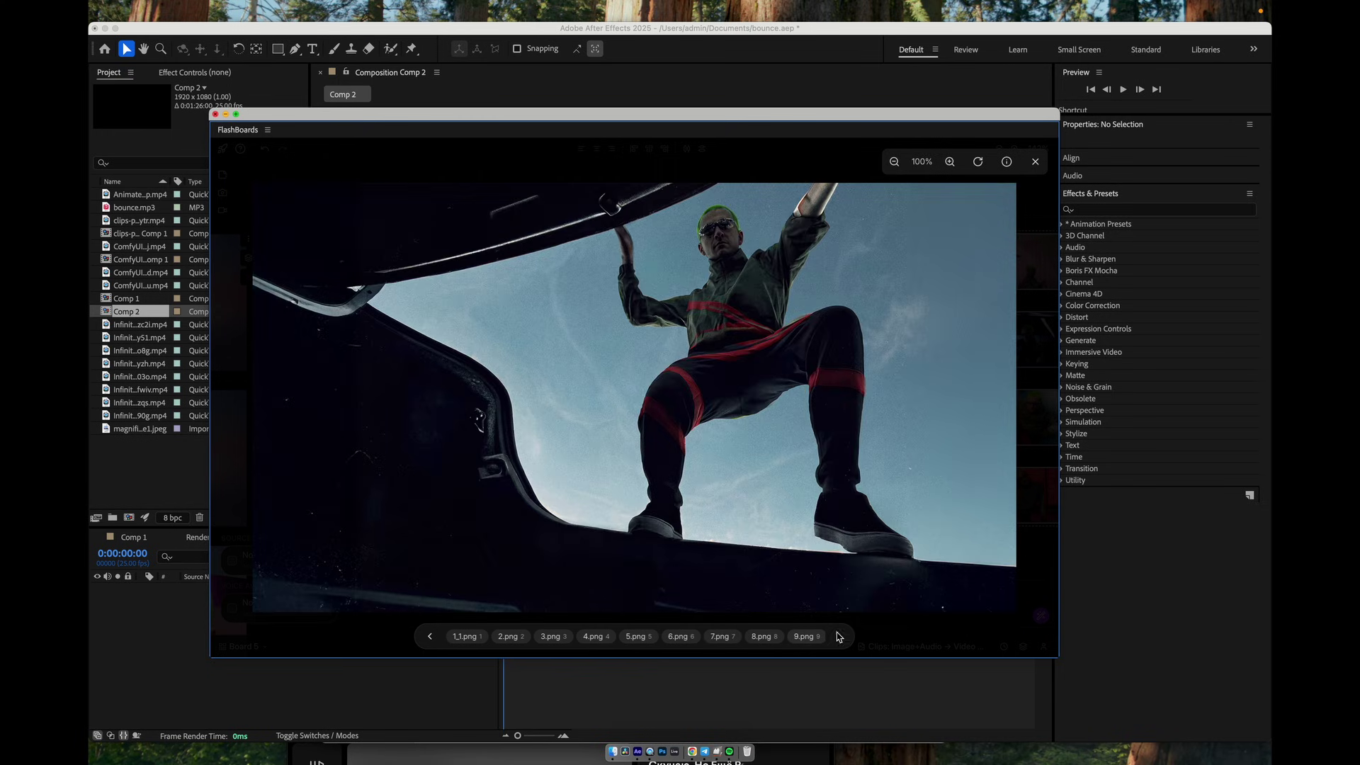
{"action": "left_click", "coordinate": [842, 637]}
{"action": "left_click", "coordinate": [842, 637]}
{"action": "left_click", "coordinate": [842, 636]}
{"action": "left_click", "coordinate": [841, 636]}
{"action": "left_click", "coordinate": [841, 636]}
{"action": "left_click", "coordinate": [842, 636]}
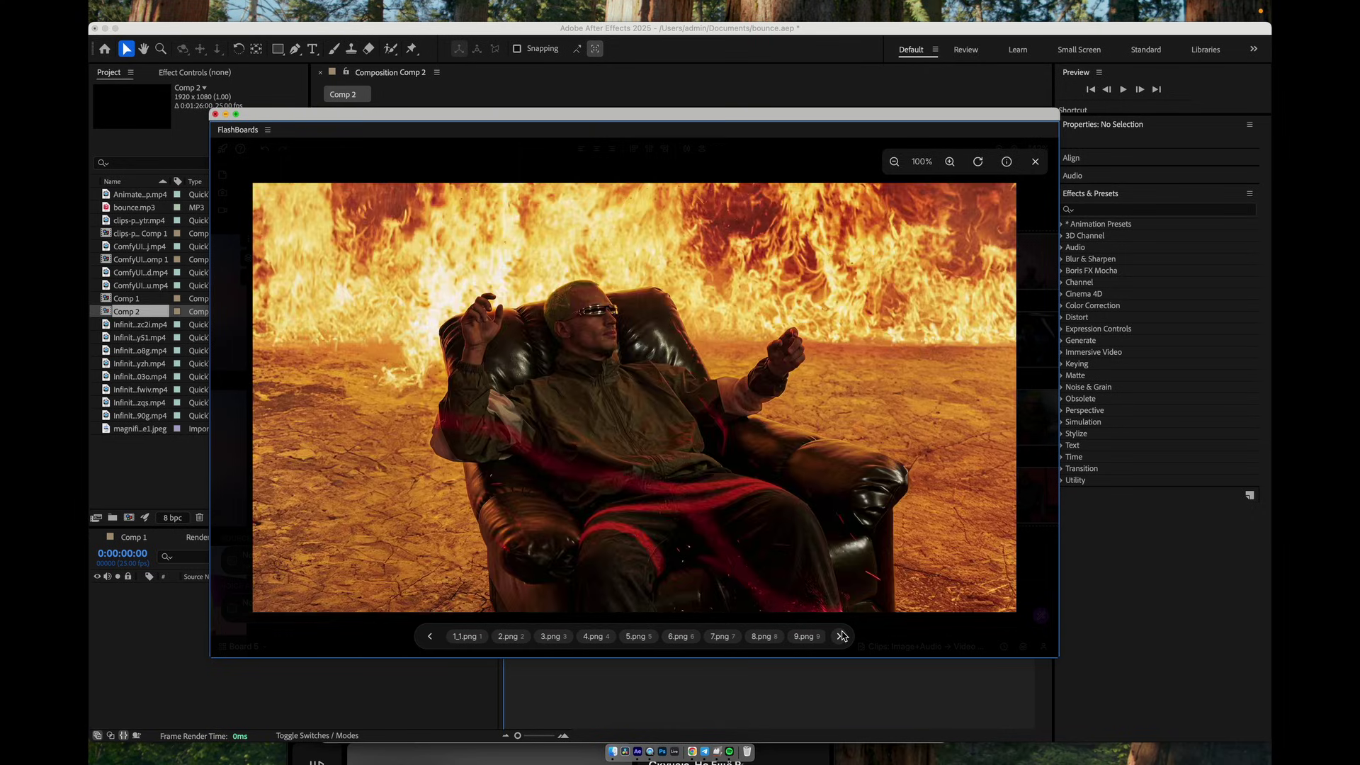
{"action": "left_click", "coordinate": [842, 636]}
{"action": "left_click", "coordinate": [841, 636]}
{"action": "left_click", "coordinate": [842, 637]}
{"action": "left_click", "coordinate": [841, 636]}
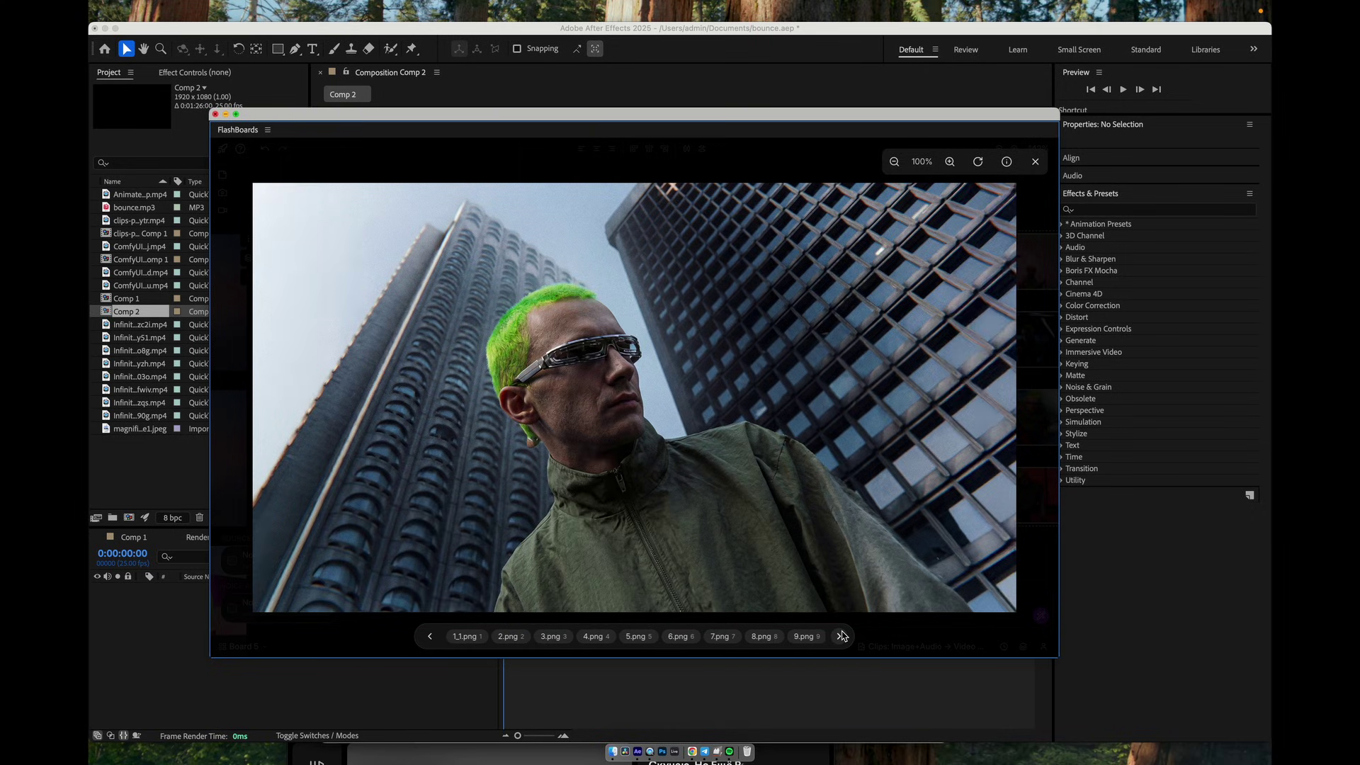
{"action": "left_click", "coordinate": [842, 636]}
{"action": "left_click", "coordinate": [841, 636]}
{"action": "left_click", "coordinate": [842, 637]}
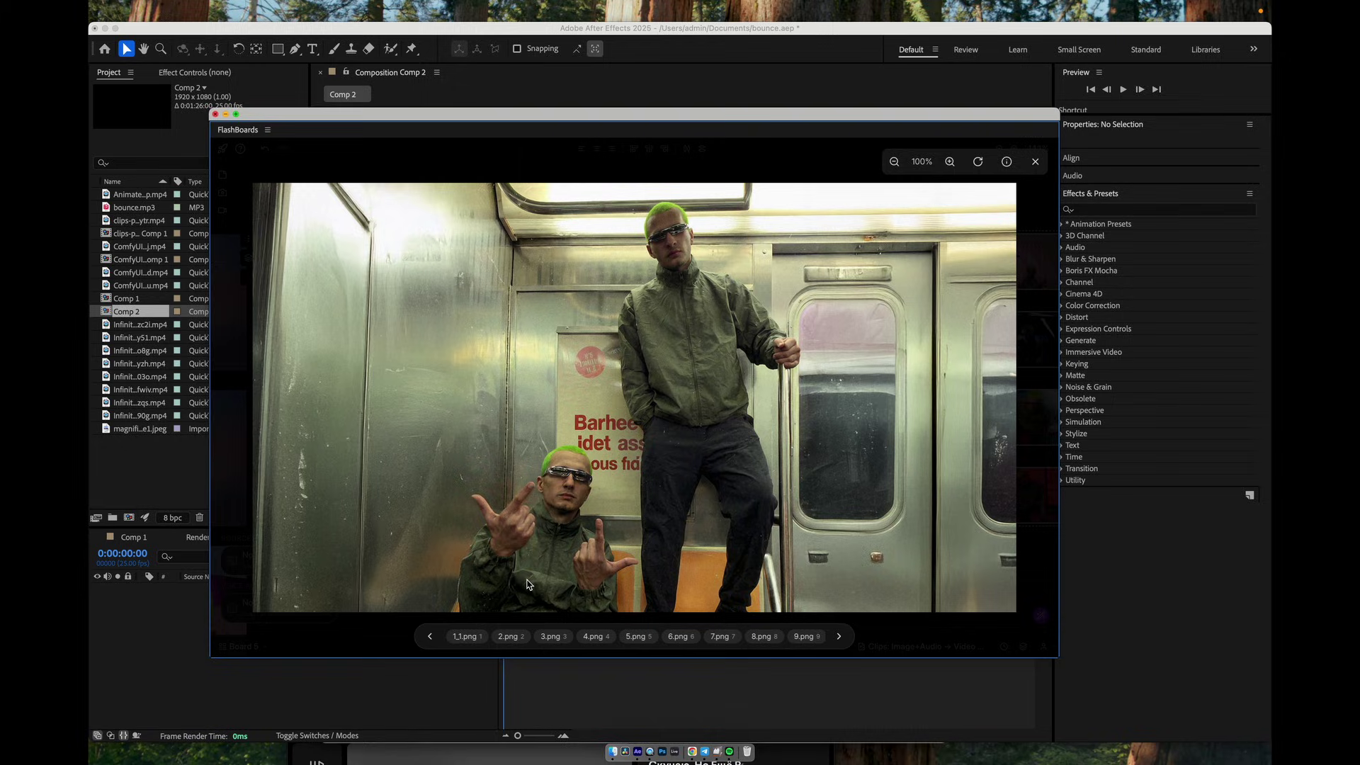
{"action": "left_click", "coordinate": [1036, 162]}
Inspect the collage combining the full-body and close-up character images at full size and close its preview
{"action": "scroll", "coordinate": [702, 210], "scroll_direction": "down", "scroll_amount": 2}
{"action": "left_click_drag", "start_coordinate": [460, 563], "coordinate": [740, 481]}
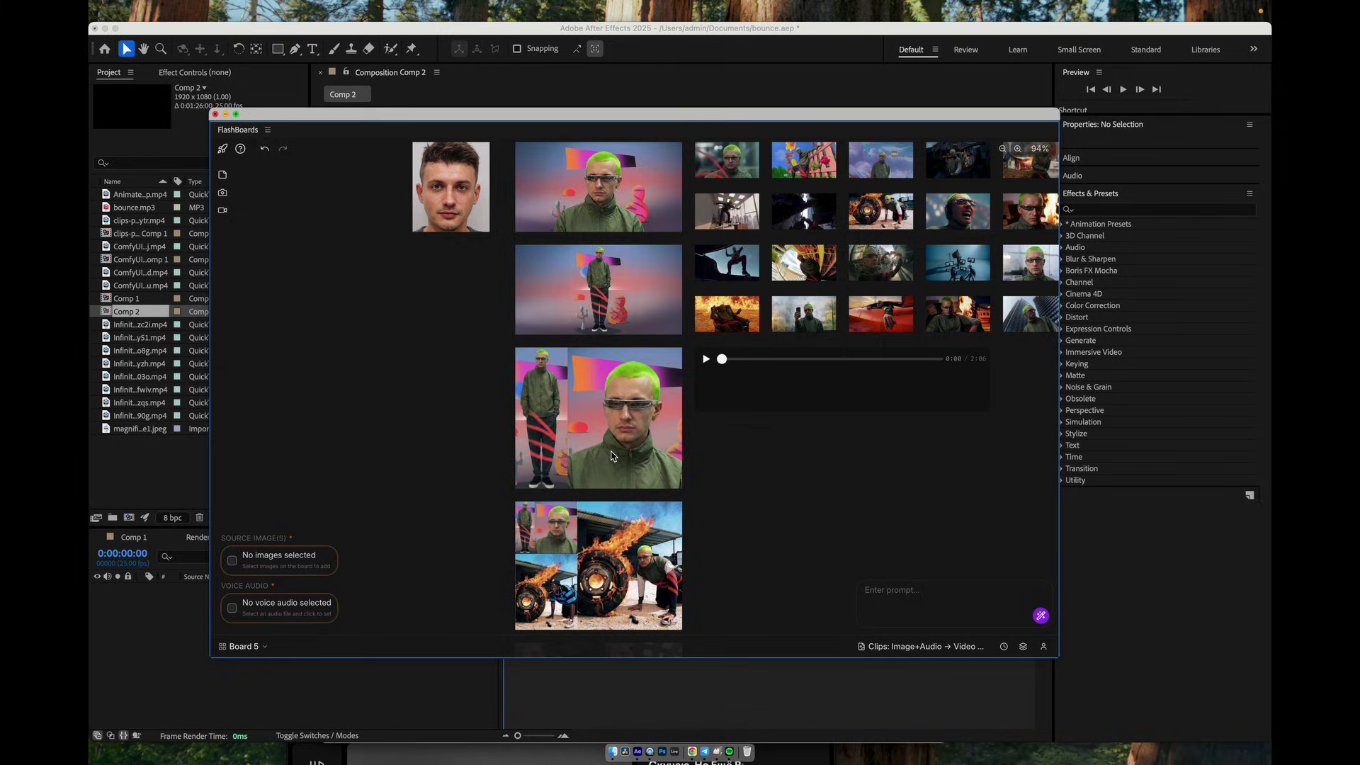
{"action": "scroll", "coordinate": [612, 452], "scroll_direction": "up", "scroll_amount": 5}
{"action": "left_click_drag", "start_coordinate": [435, 376], "coordinate": [435, 438]}
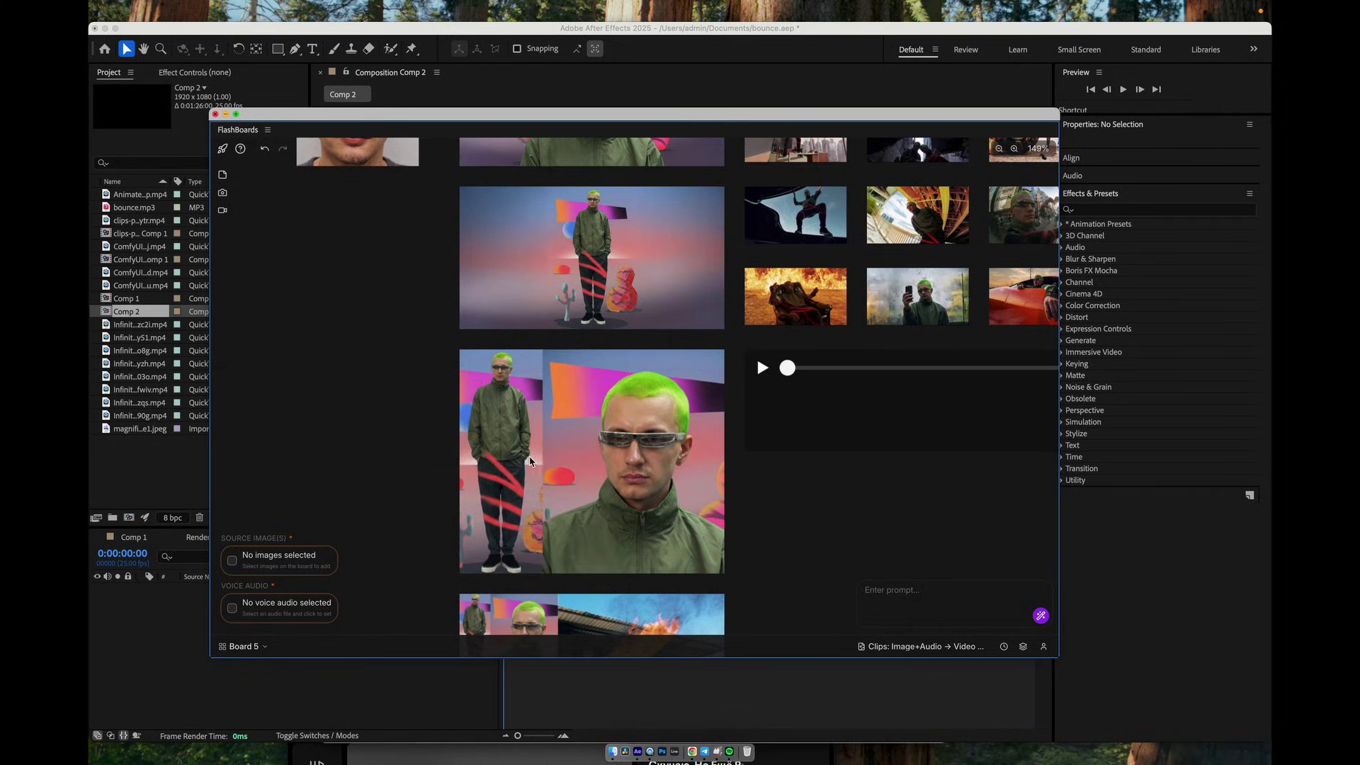
{"action": "scroll", "coordinate": [868, 524], "scroll_direction": "up", "scroll_amount": 3}
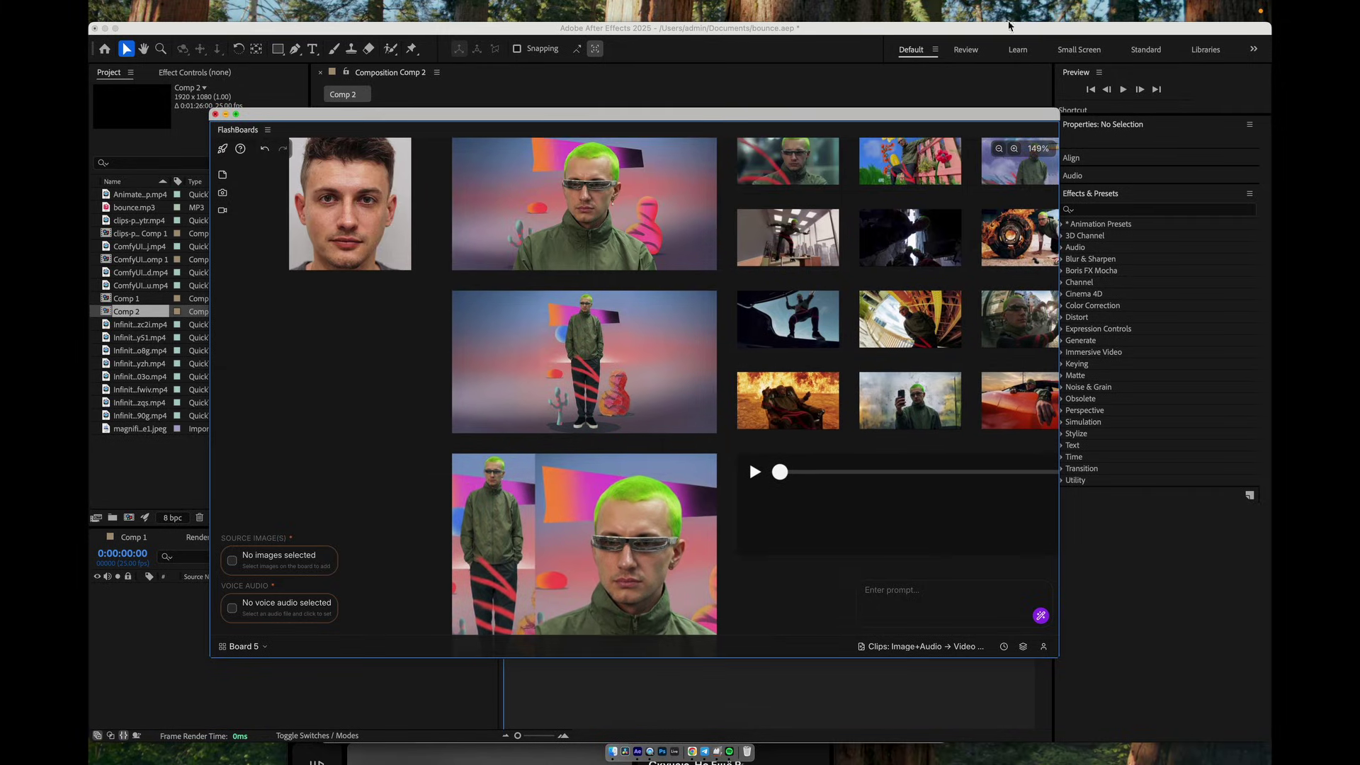
{"action": "scroll", "coordinate": [709, 460], "scroll_direction": "right", "scroll_amount": 5}
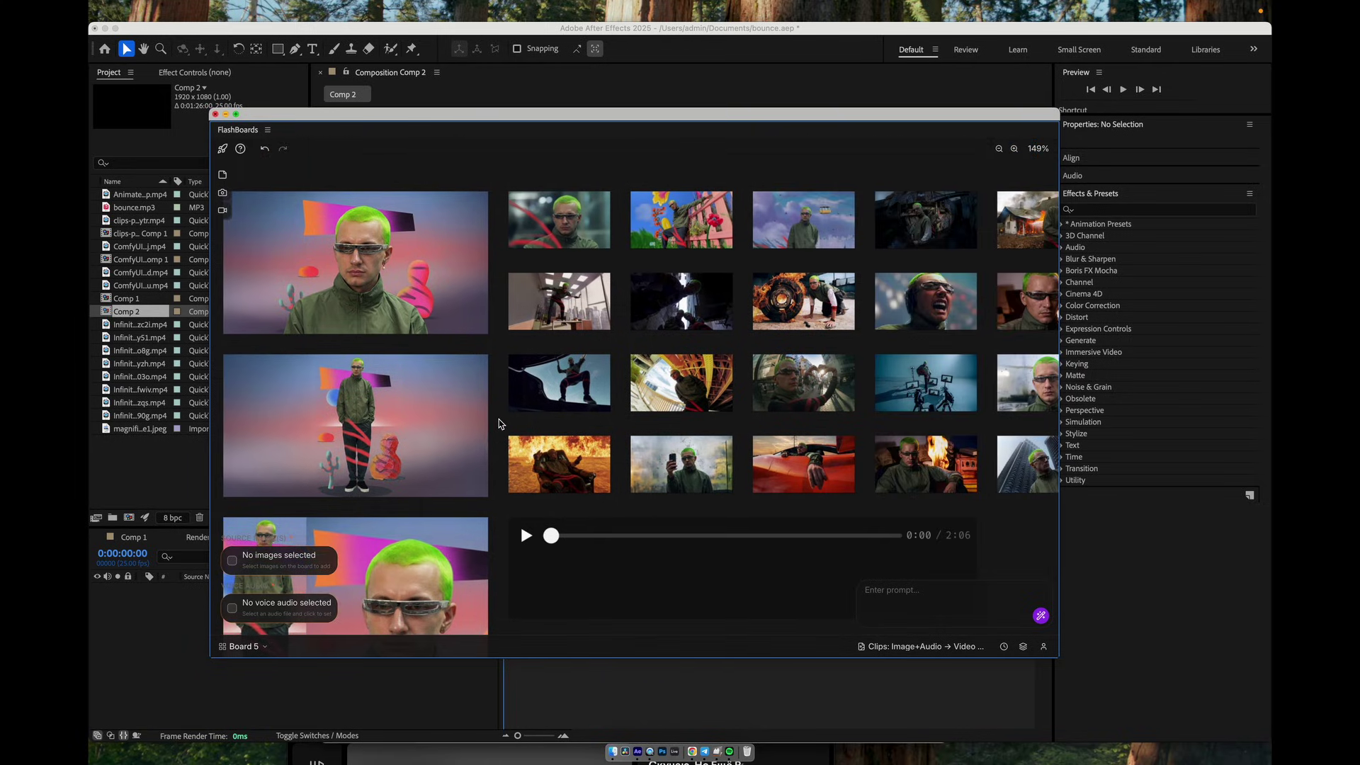
{"action": "left_click_drag", "start_coordinate": [499, 424], "coordinate": [826, 289]}
{"action": "scroll", "coordinate": [826, 287], "scroll_direction": "down", "scroll_amount": 2}
{"action": "scroll", "coordinate": [826, 287], "scroll_direction": "left", "scroll_amount": 2}
{"action": "double_click", "coordinate": [718, 349]}
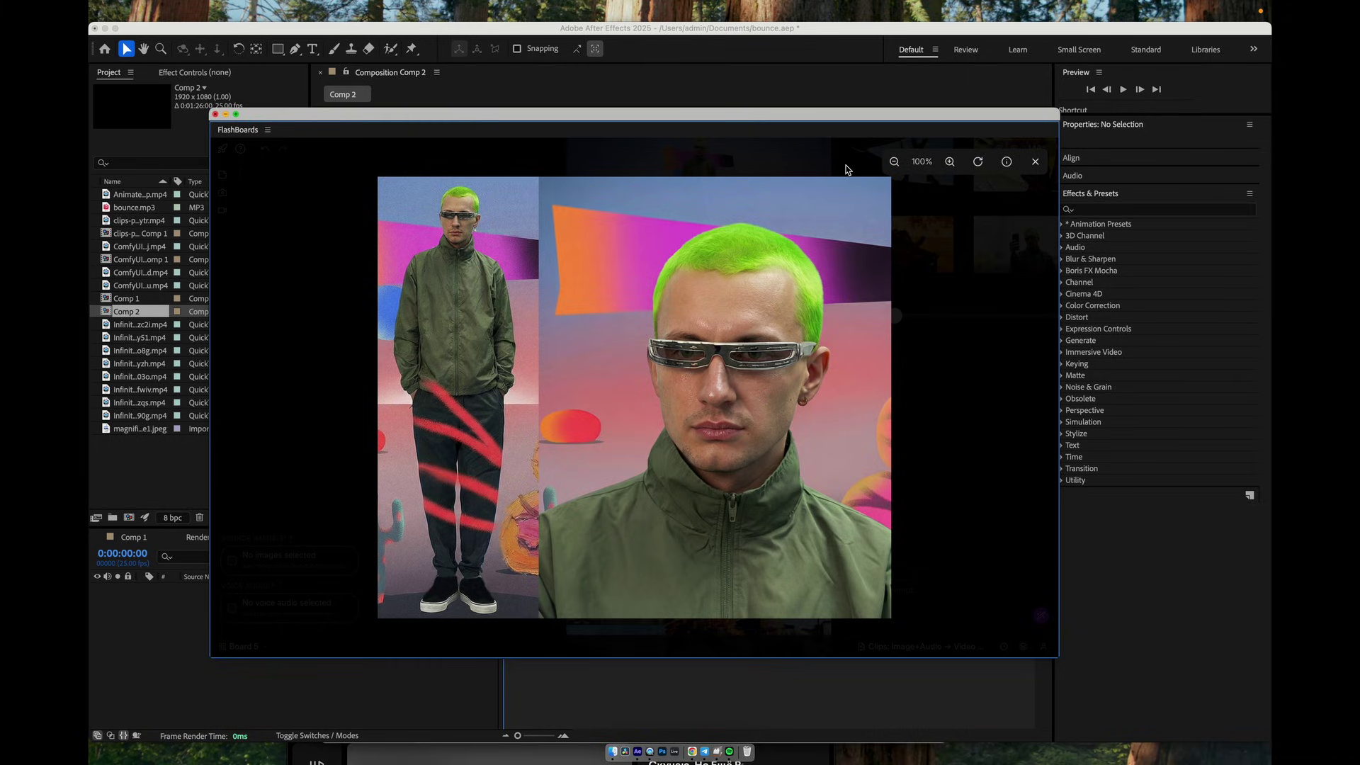
{"action": "left_click", "coordinate": [1035, 162]}
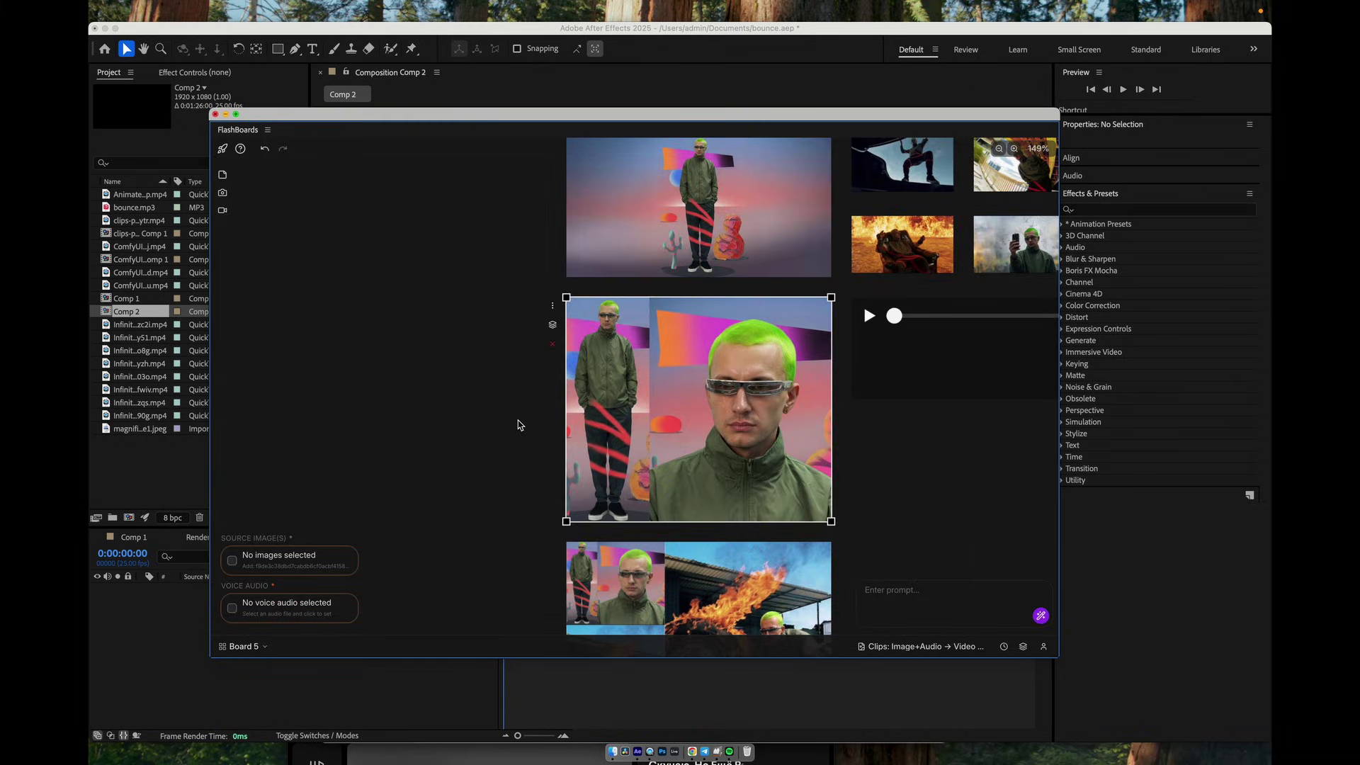
View the collage with the burning tire scene at full size and close its preview
{"action": "scroll", "coordinate": [487, 444], "scroll_direction": "down", "scroll_amount": 5}
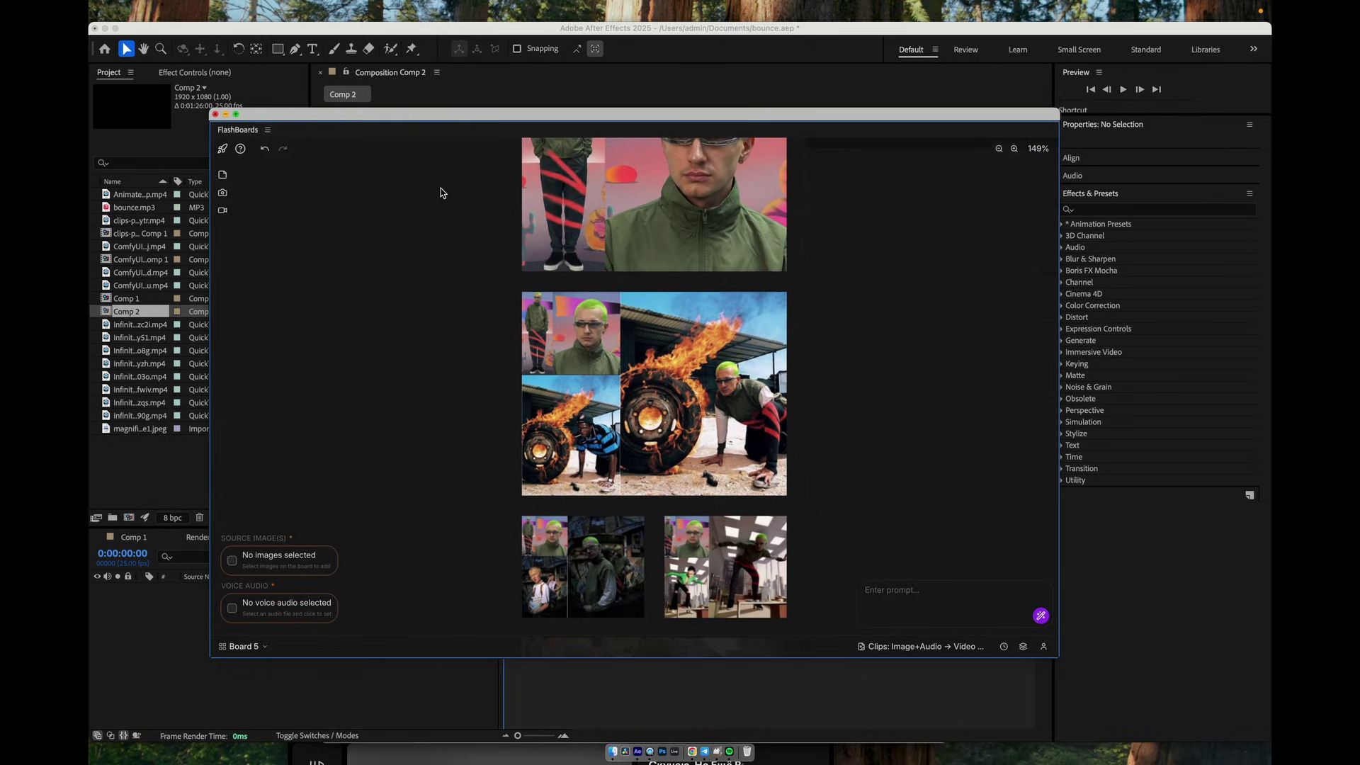
{"action": "double_click", "coordinate": [616, 434]}
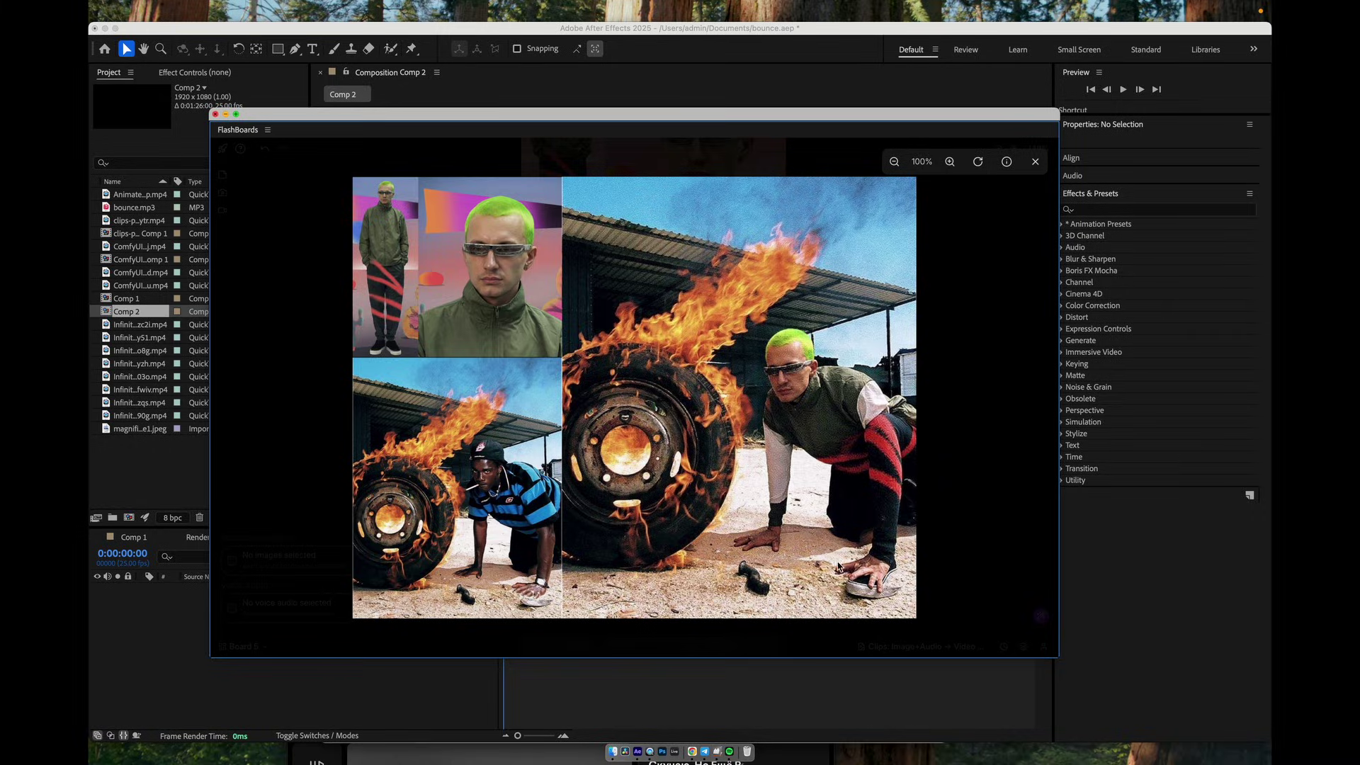
{"action": "left_click", "coordinate": [1035, 161]}
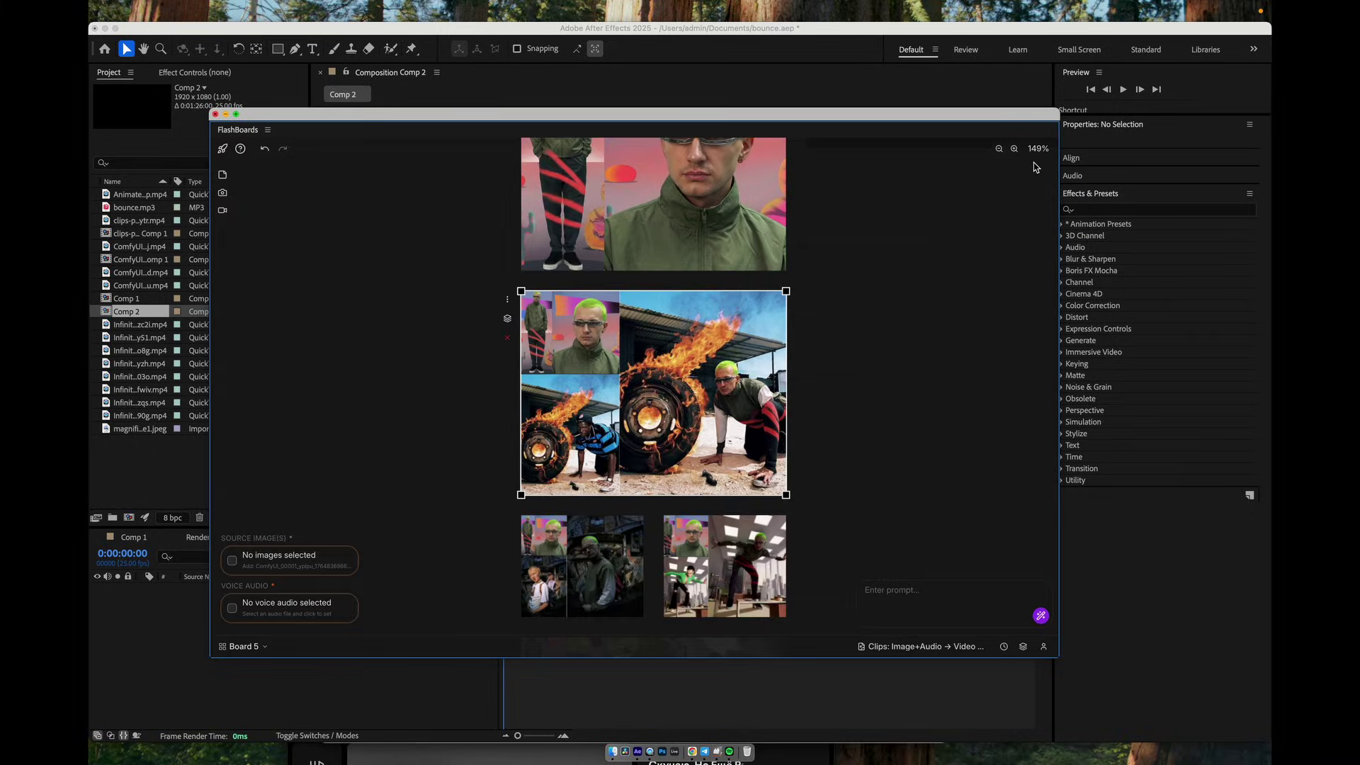
Choose the Character Replacement (Image) workflow from the Character, Fashion category of AI models
{"action": "left_click", "coordinate": [937, 645]}
{"action": "left_click", "coordinate": [496, 229]}
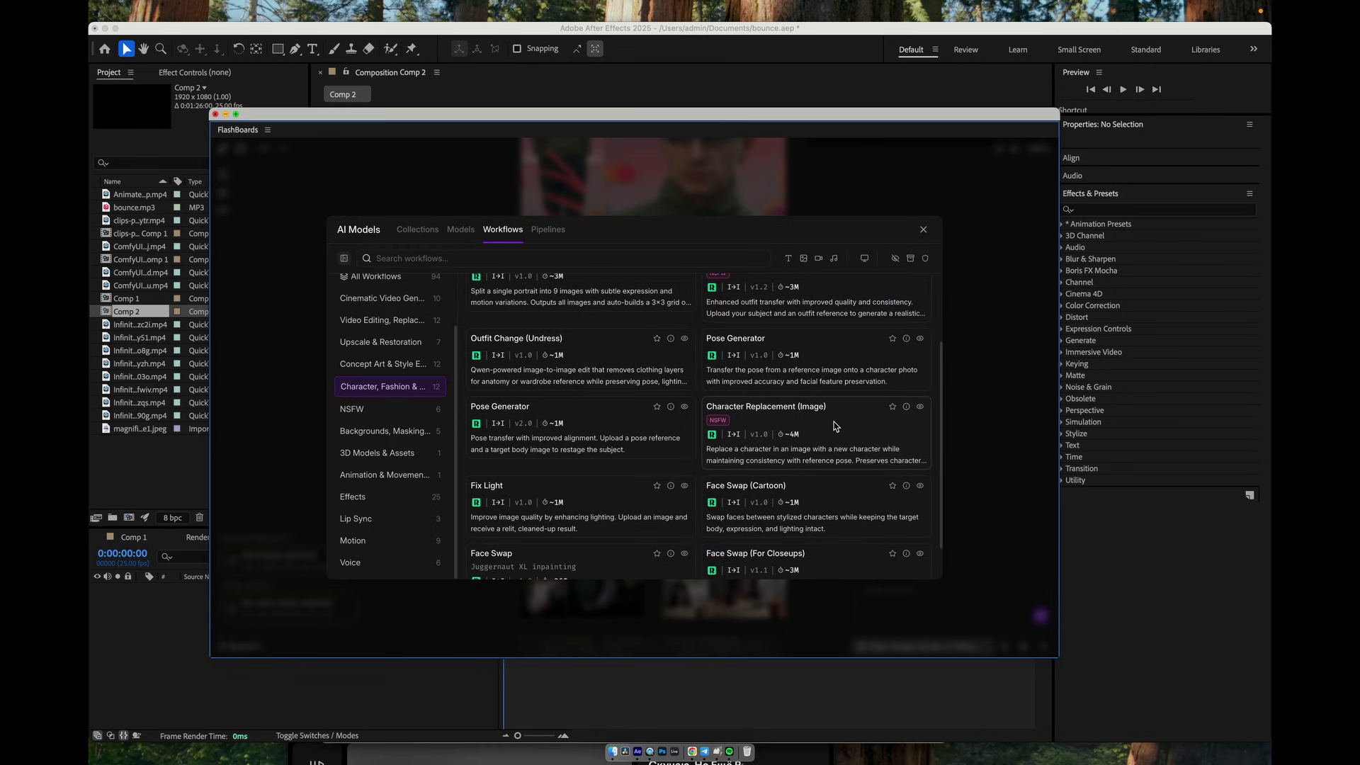
{"action": "left_click", "coordinate": [923, 230]}
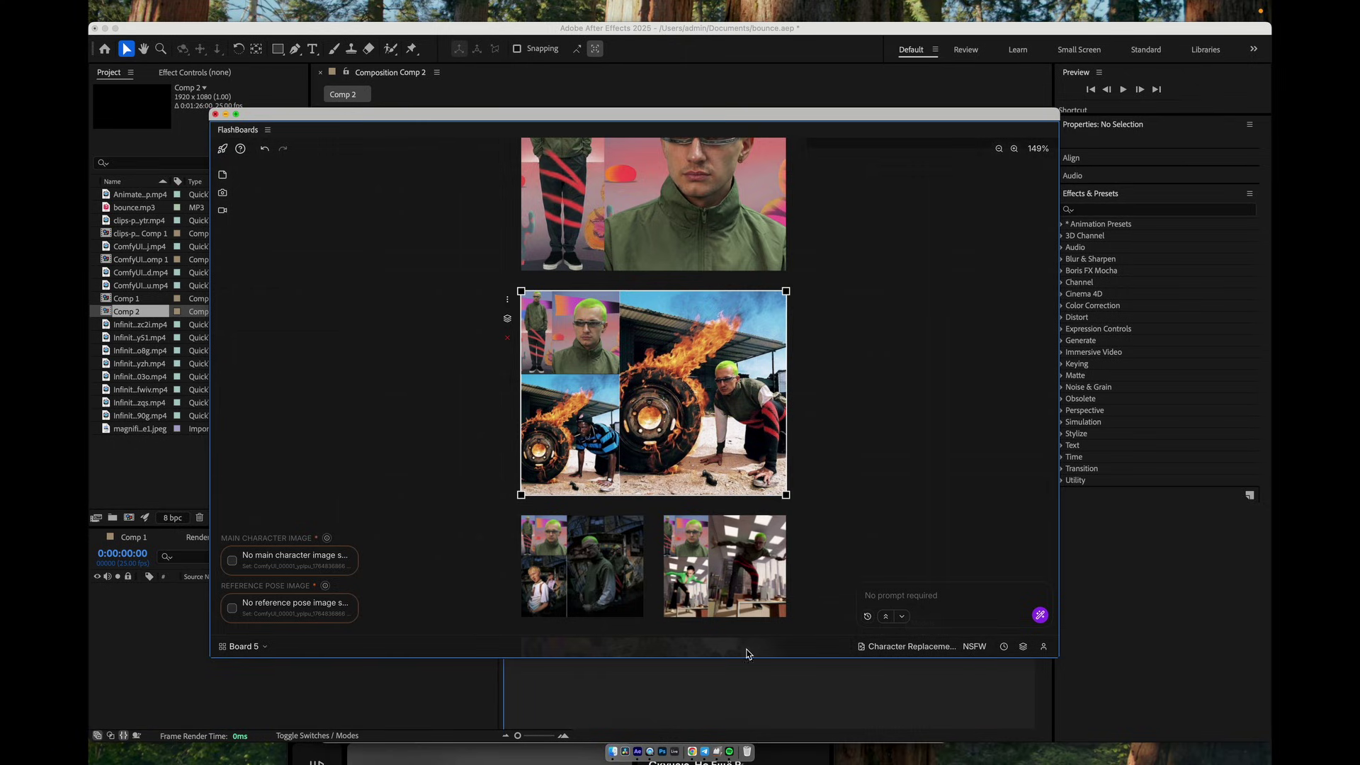
Select the combined character reference collage, then examine the burning tire collage up close as an example of character replacement
{"action": "left_click", "coordinate": [895, 364]}
{"action": "scroll", "coordinate": [877, 323], "scroll_direction": "up", "scroll_amount": 3}
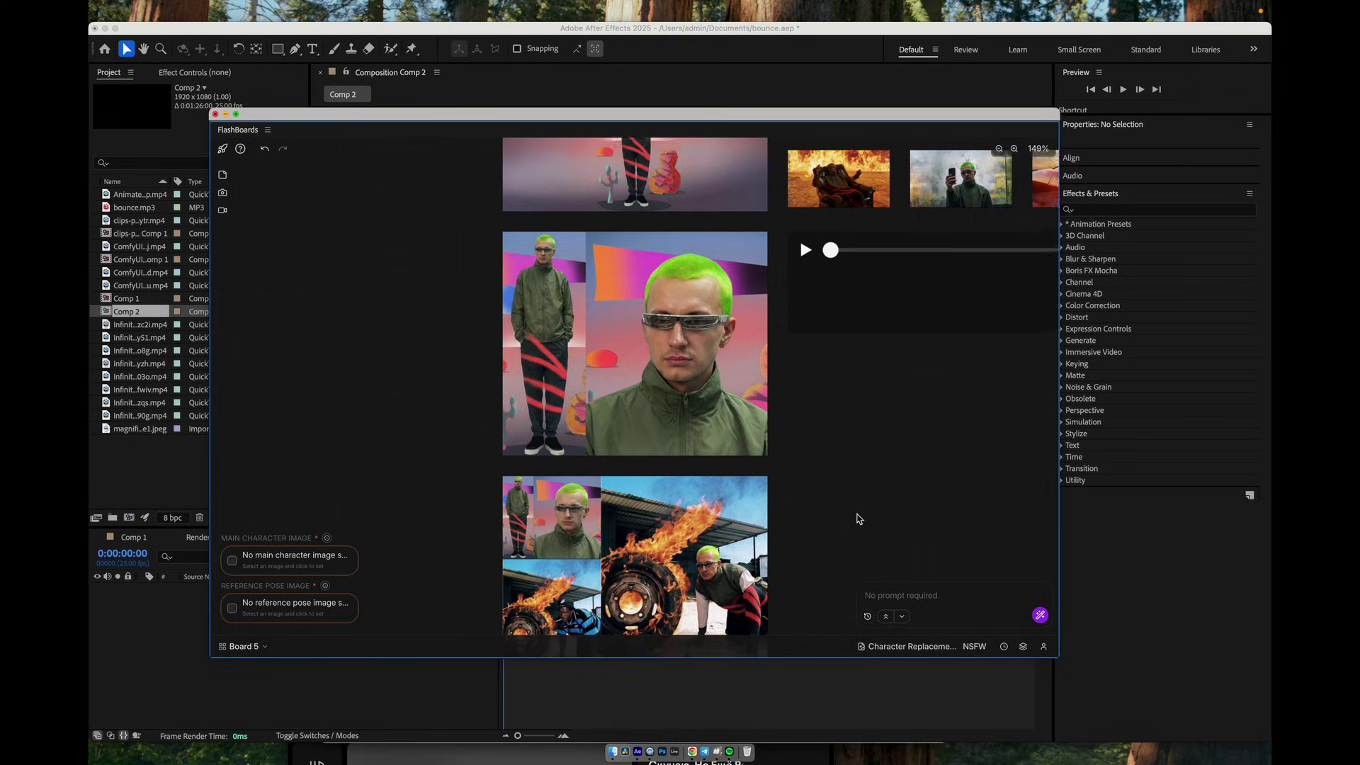
{"action": "left_click", "coordinate": [686, 361]}
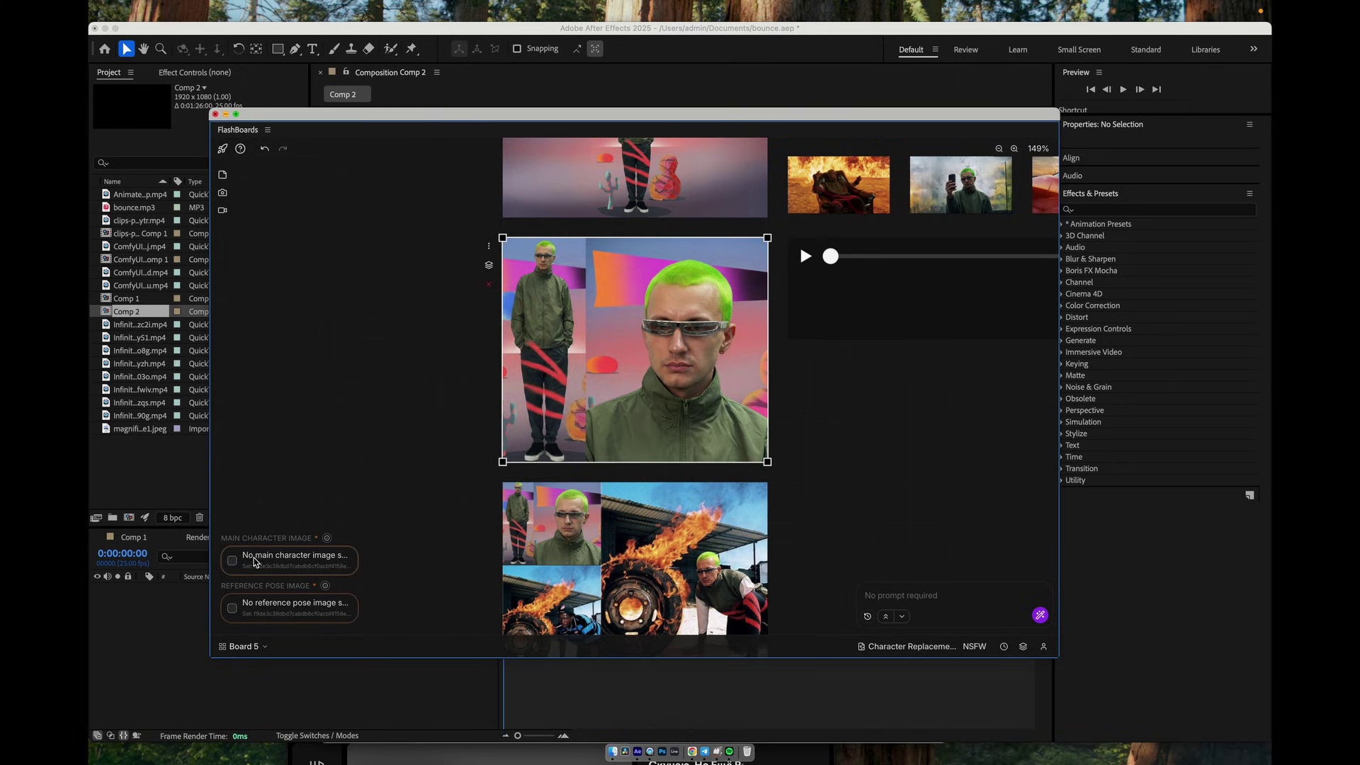
{"action": "left_click_drag", "start_coordinate": [880, 415], "coordinate": [817, 272]}
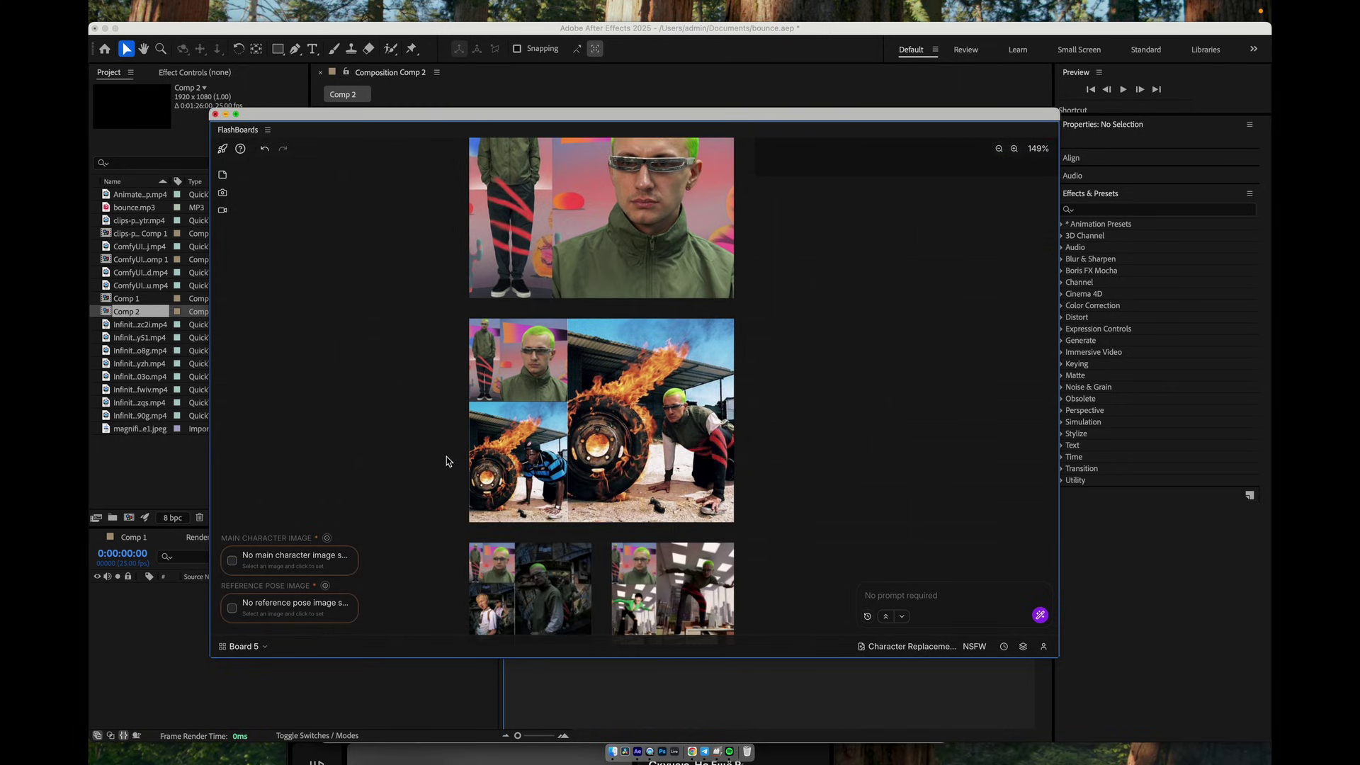
{"action": "scroll", "coordinate": [533, 459], "scroll_direction": "up", "scroll_amount": 5}
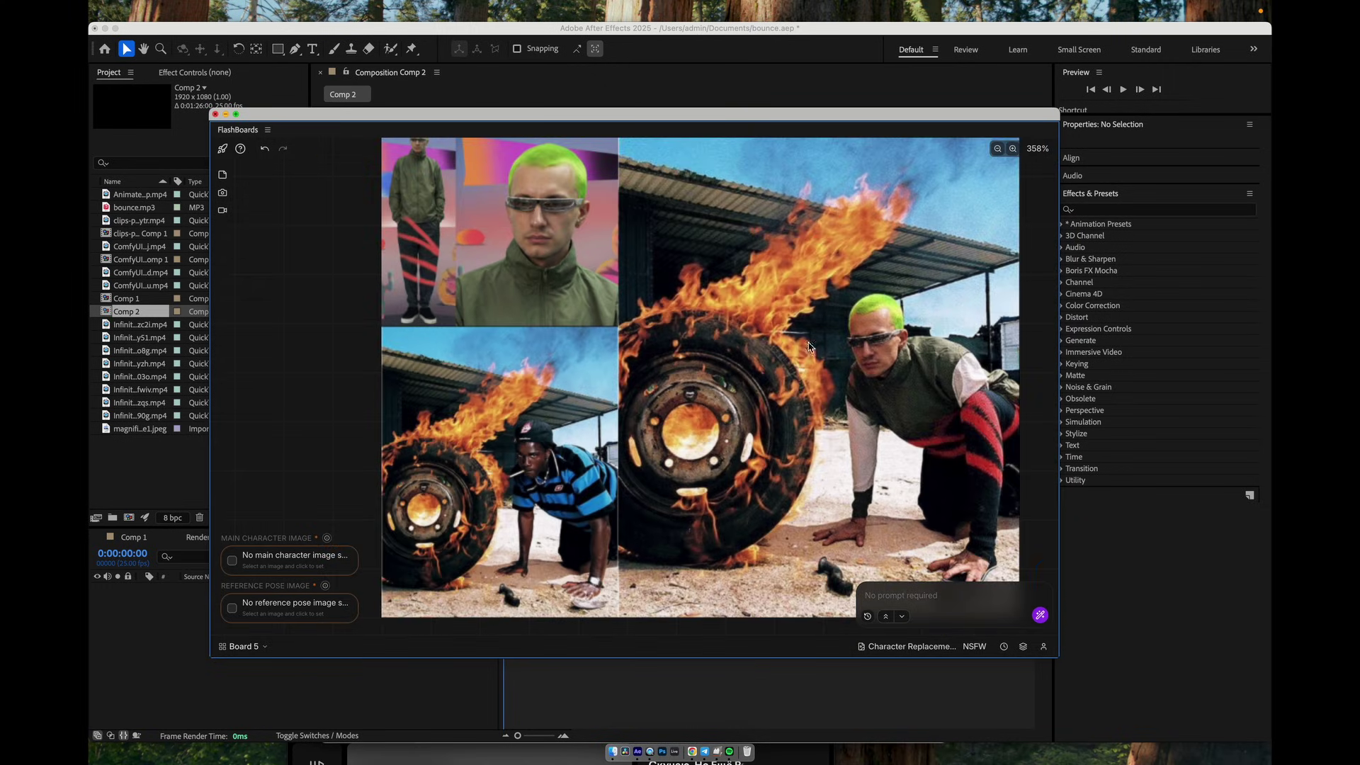
{"action": "scroll", "coordinate": [946, 287], "scroll_direction": "down", "scroll_amount": 5}
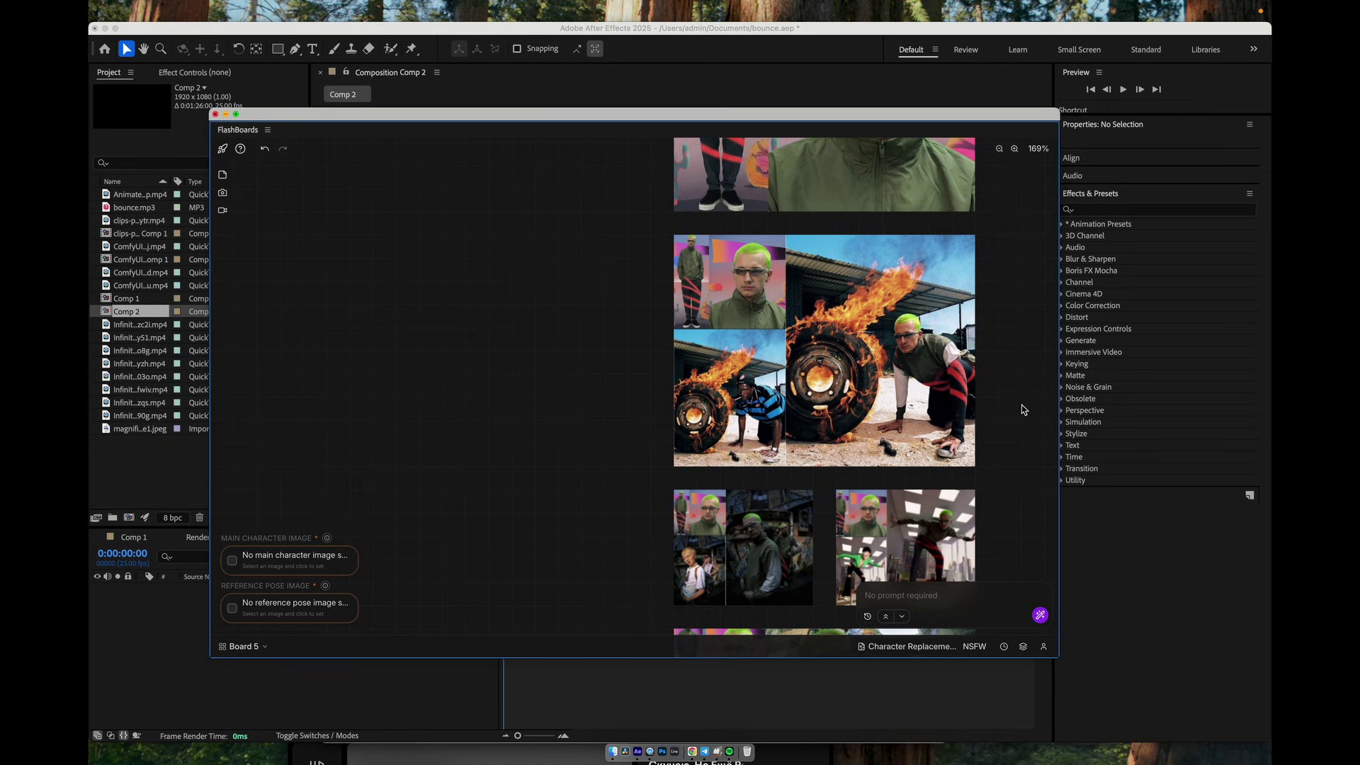
View the graffiti alley and office desk character replacement collages at full size, closing each preview
{"action": "double_click", "coordinate": [771, 526]}
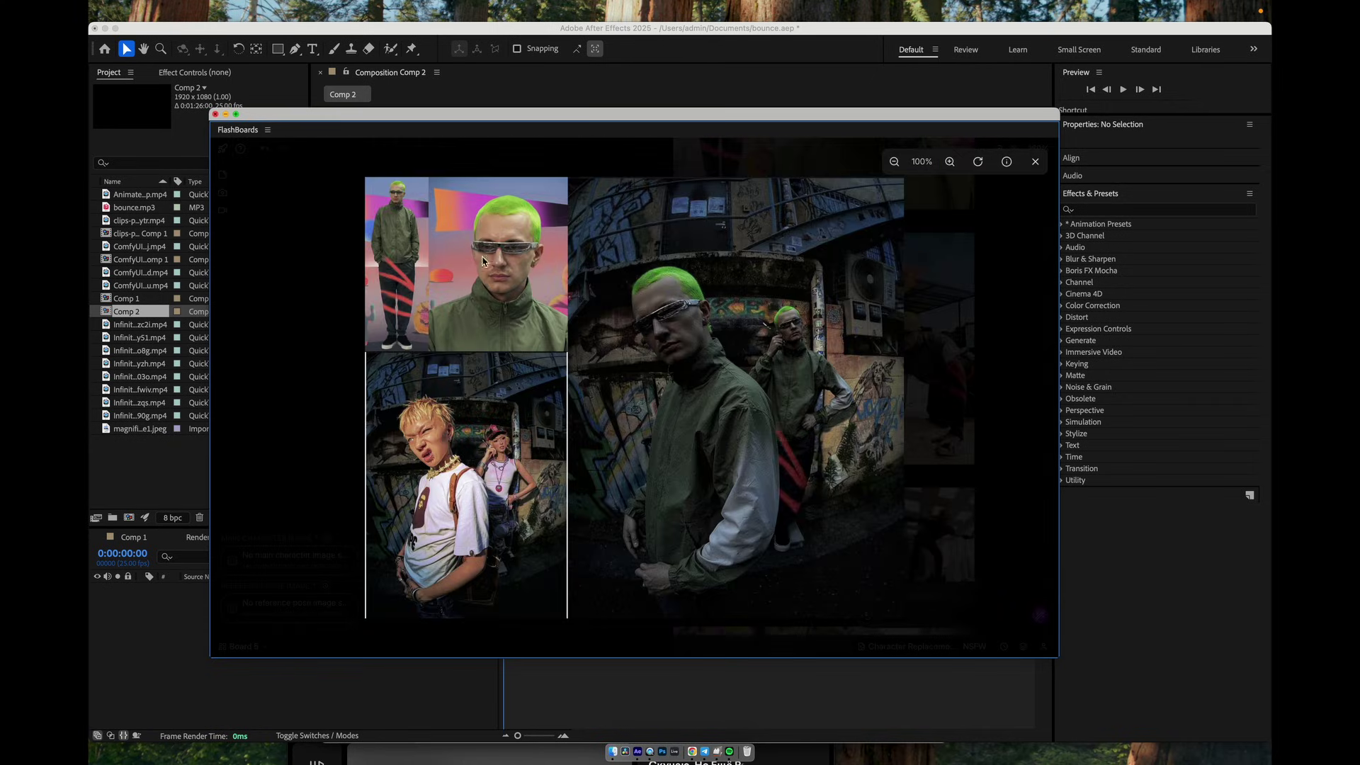
{"action": "left_click", "coordinate": [1035, 162]}
{"action": "double_click", "coordinate": [892, 519]}
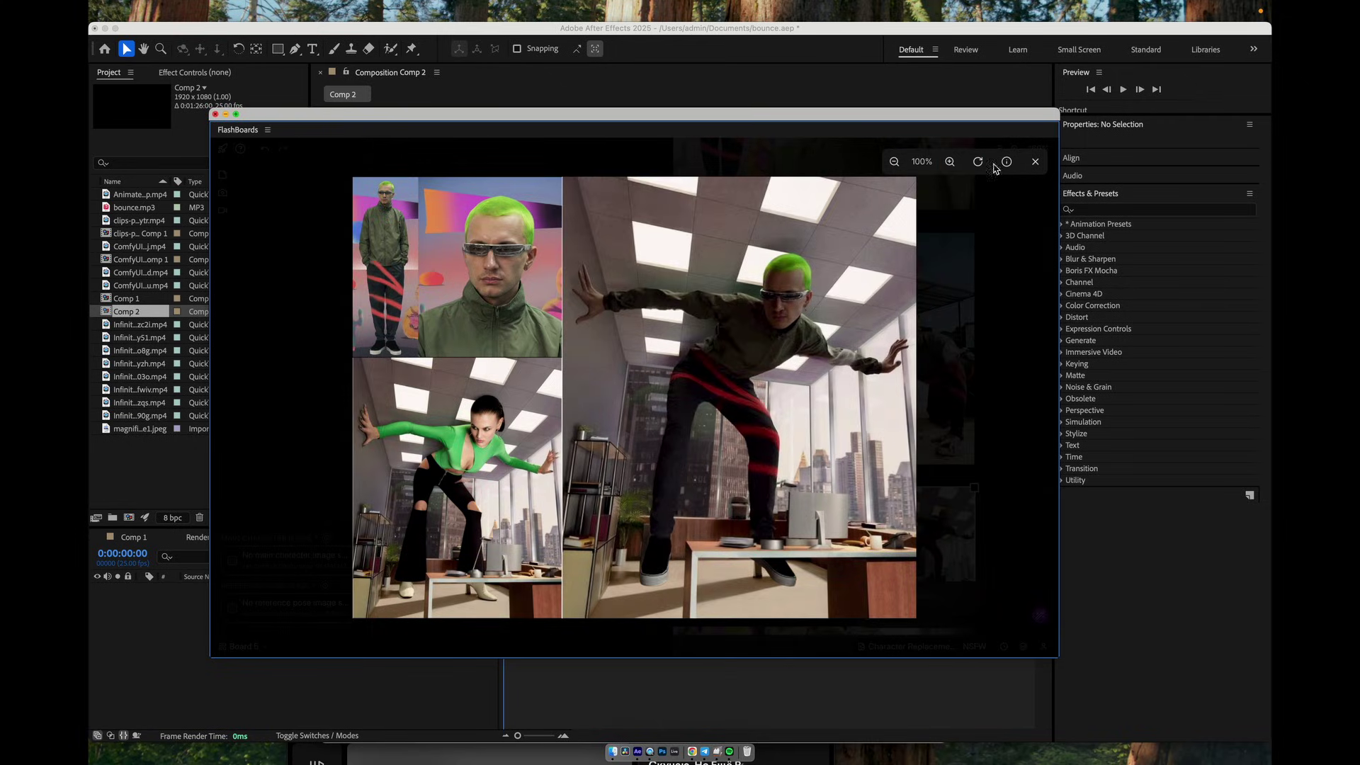
{"action": "left_click", "coordinate": [1035, 162]}
Inspect the street collage with the heart-shaped hands at full size and return to the board
{"action": "scroll", "coordinate": [577, 477], "scroll_direction": "up", "scroll_amount": 10}
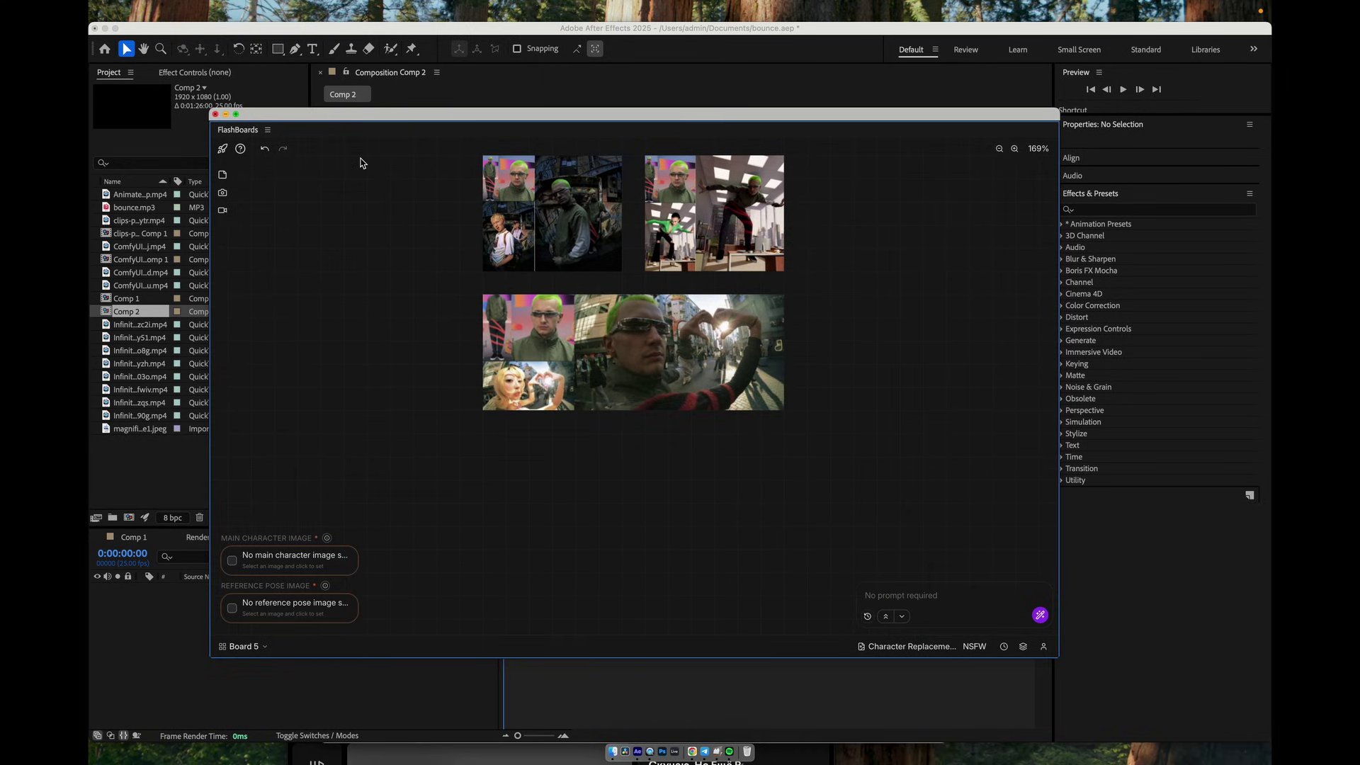
{"action": "double_click", "coordinate": [594, 345]}
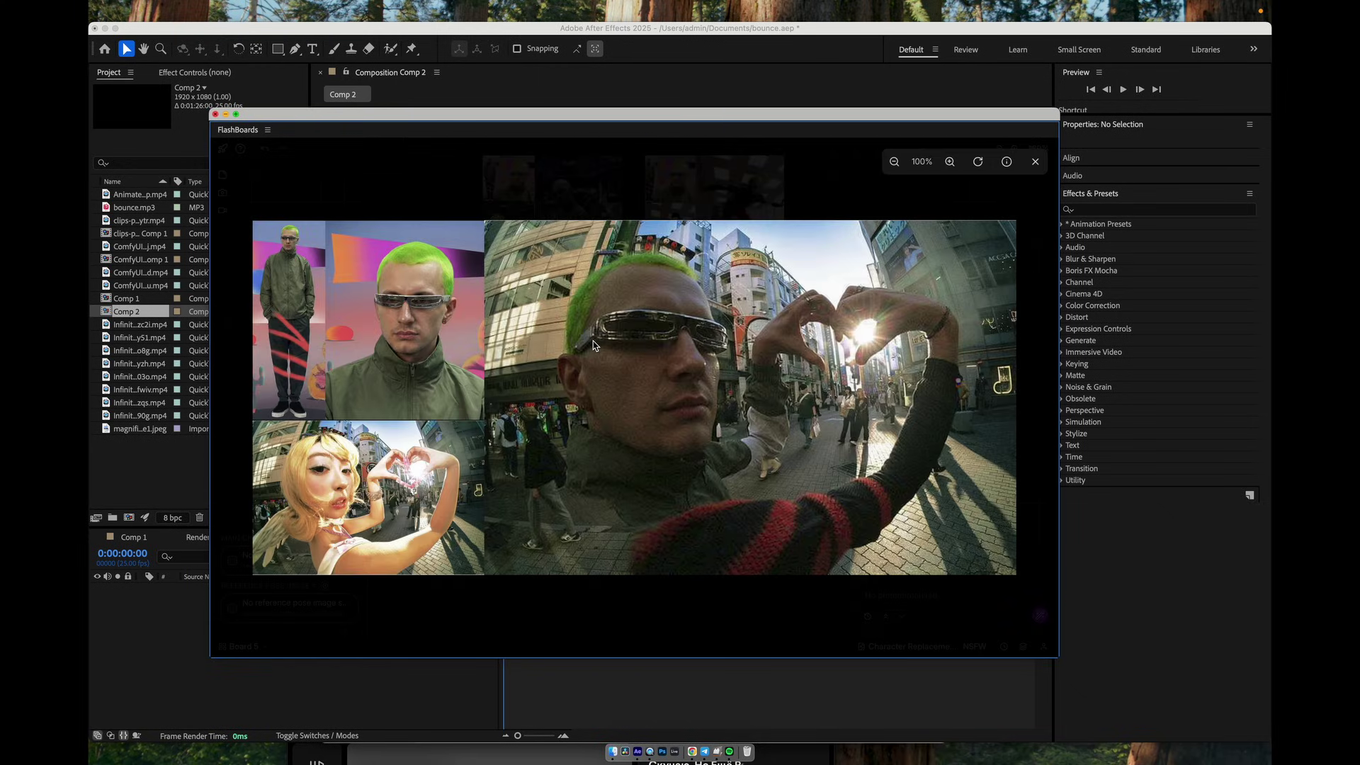
{"action": "left_click", "coordinate": [1036, 162]}
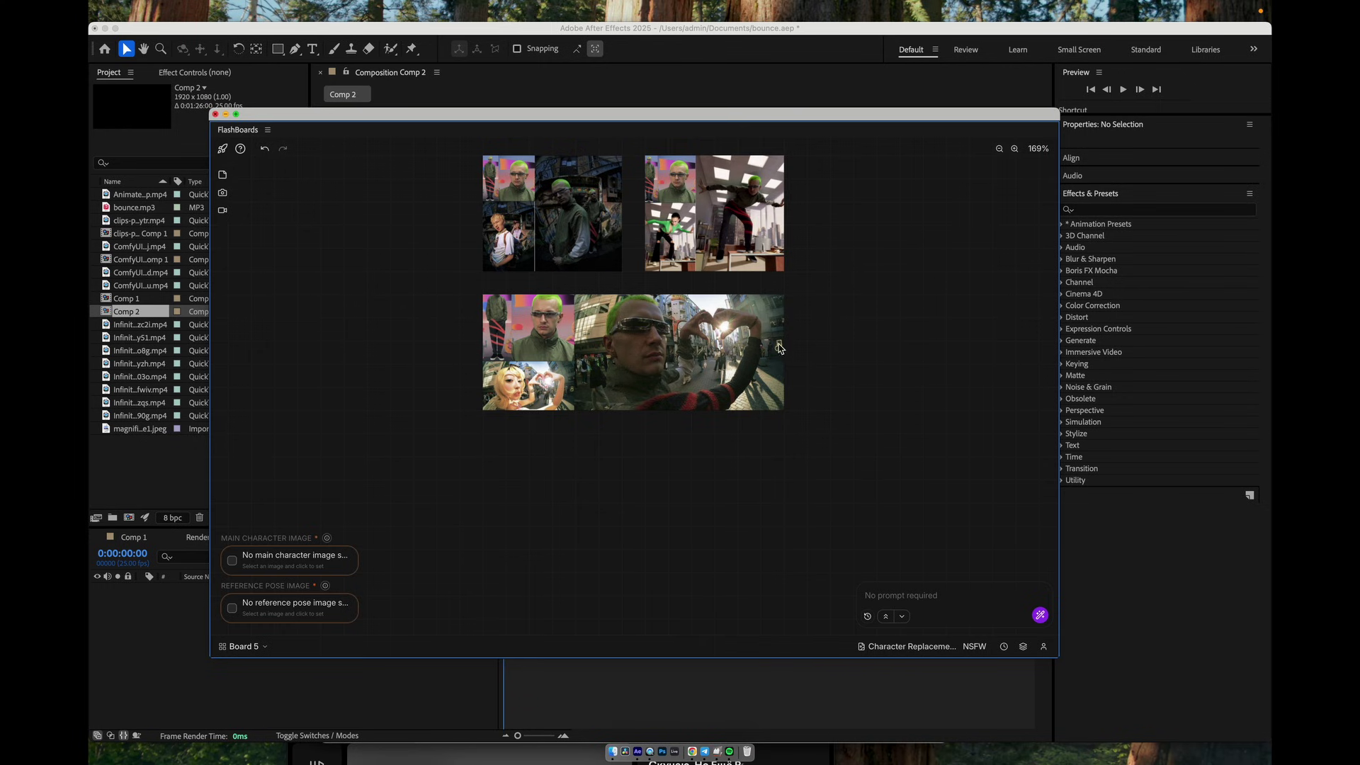
{"action": "double_click", "coordinate": [719, 361]}
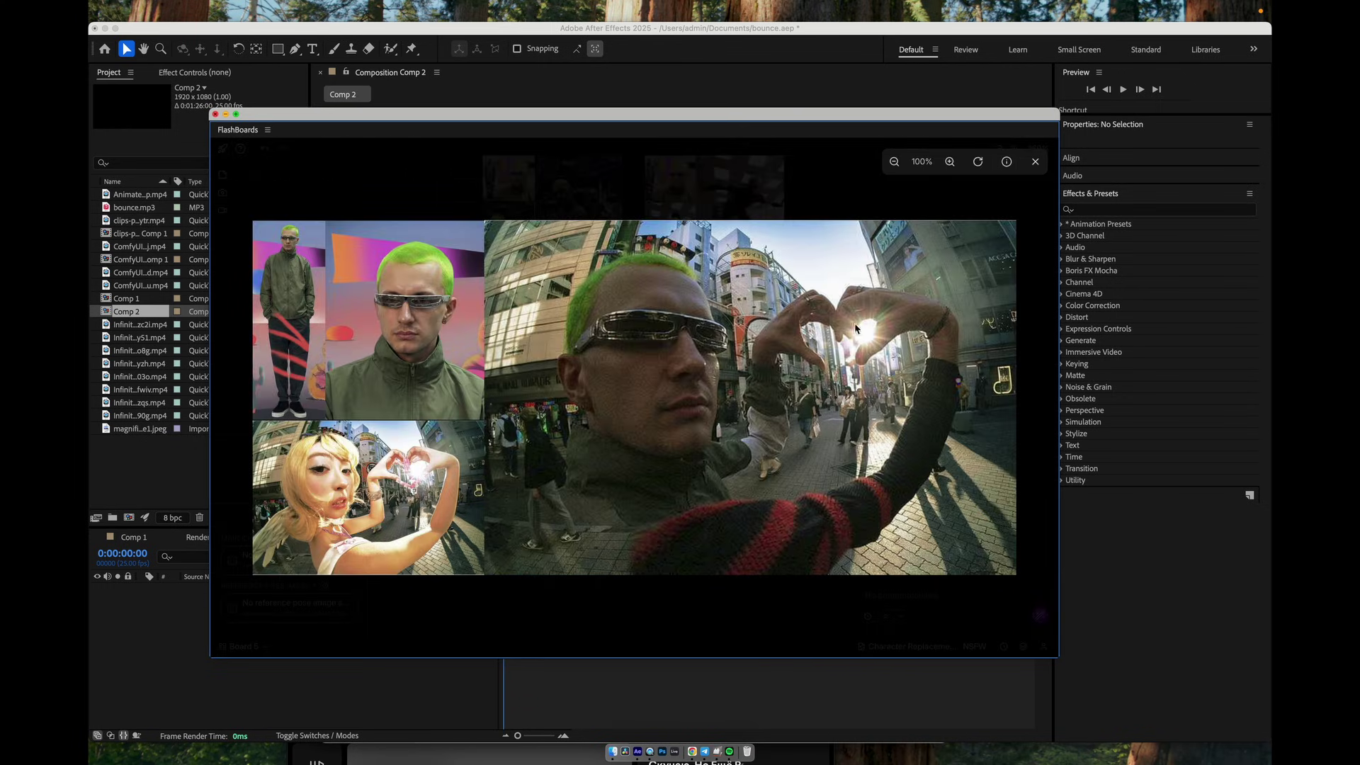
{"action": "left_click", "coordinate": [1035, 162]}
{"action": "left_click", "coordinate": [907, 279]}
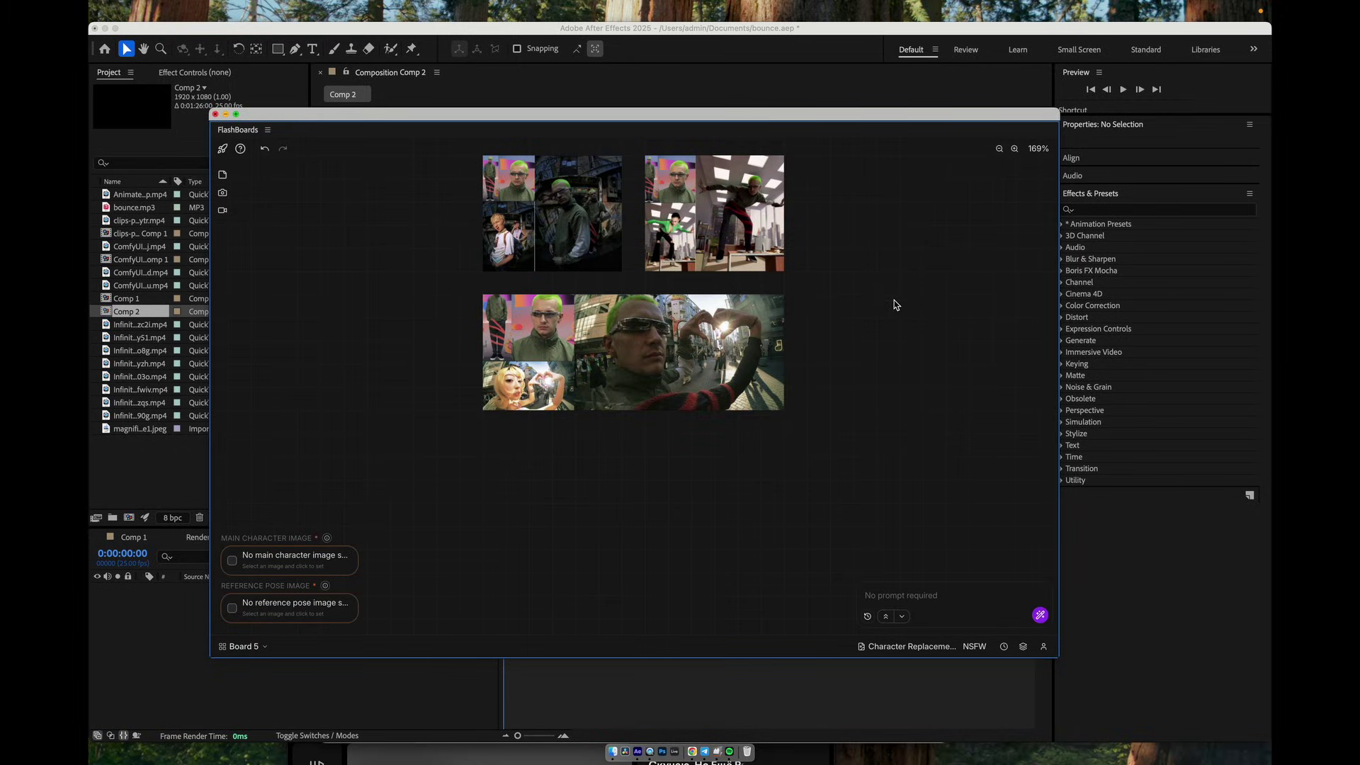
Enlarge the audio clip below the scene image grid slightly, play part of it, and deselect it
{"action": "scroll", "coordinate": [797, 523], "scroll_direction": "up", "scroll_amount": 8}
{"action": "scroll", "coordinate": [796, 523], "scroll_direction": "right", "scroll_amount": 6}
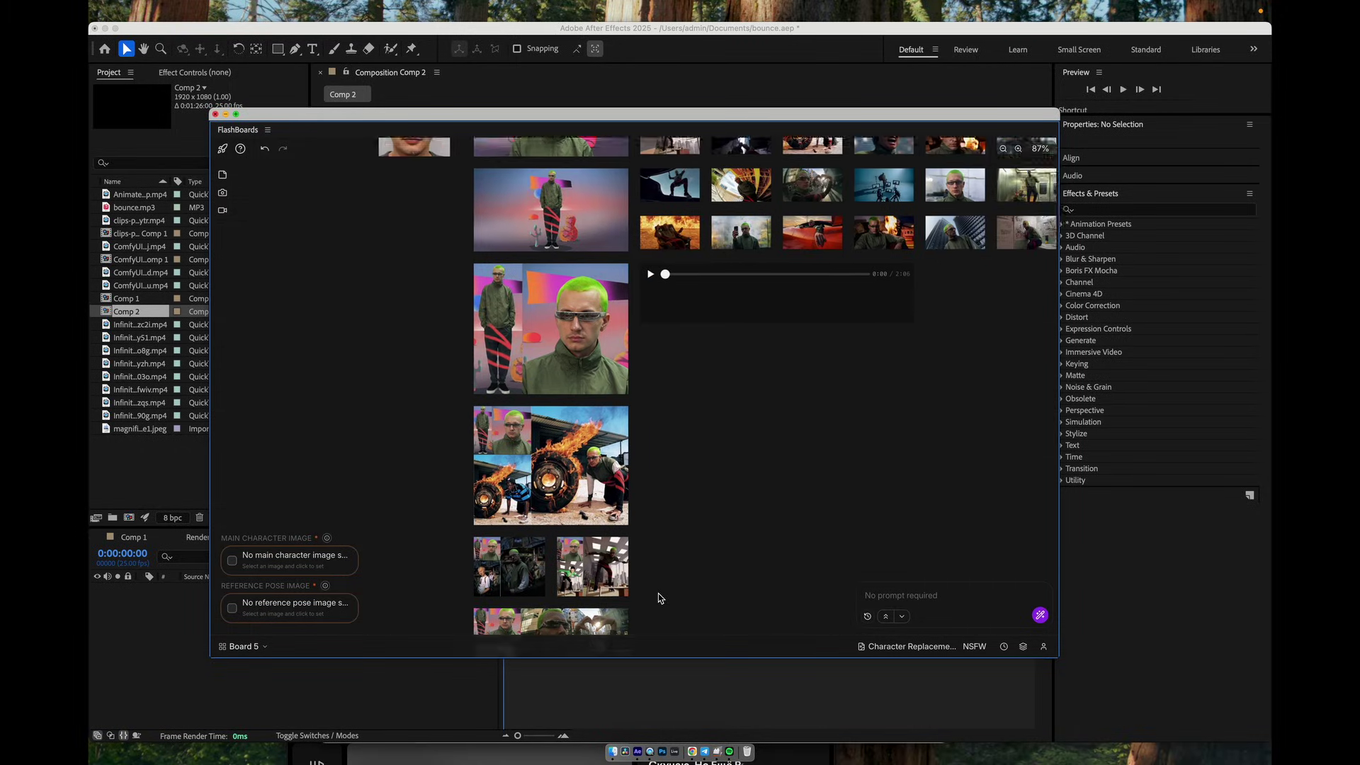
{"action": "scroll", "coordinate": [732, 484], "scroll_direction": "up", "scroll_amount": 3}
{"action": "scroll", "coordinate": [732, 484], "scroll_direction": "right", "scroll_amount": 4}
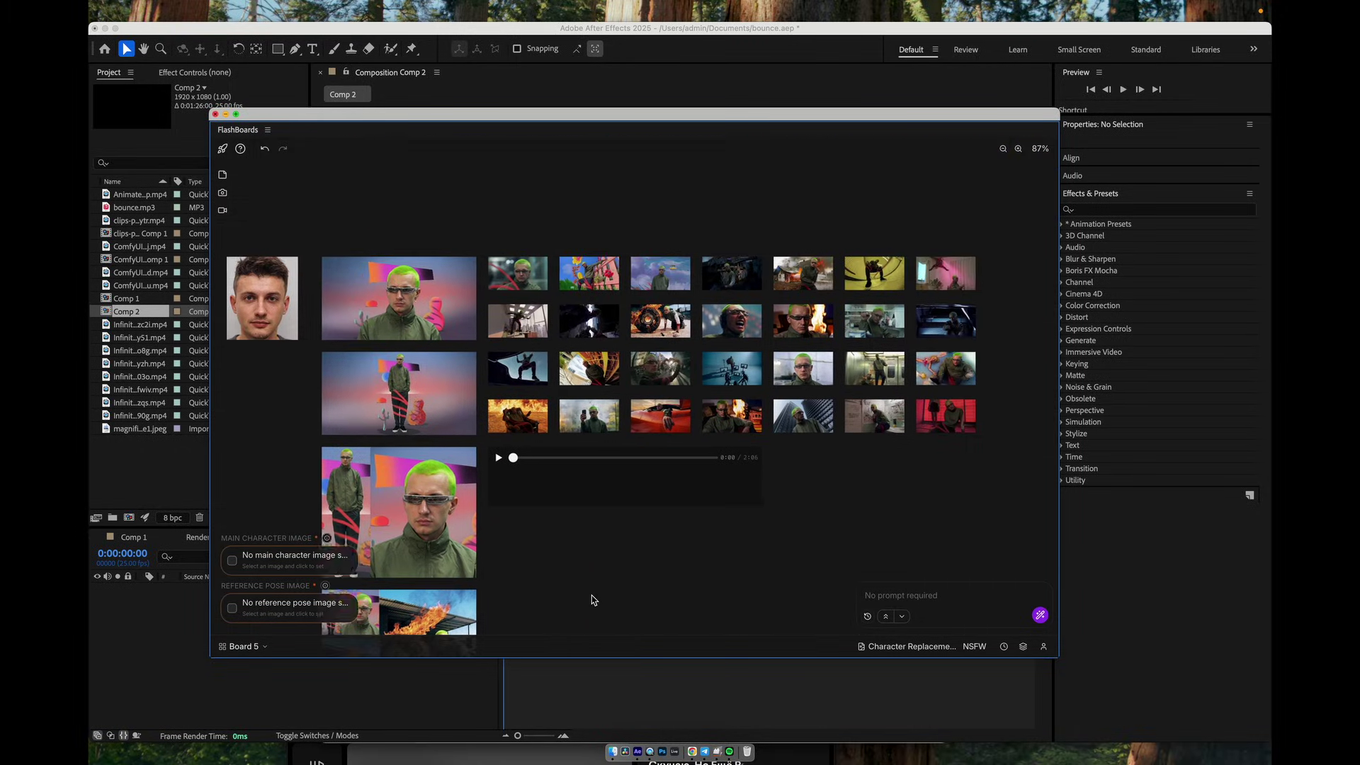
{"action": "left_click", "coordinate": [577, 485]}
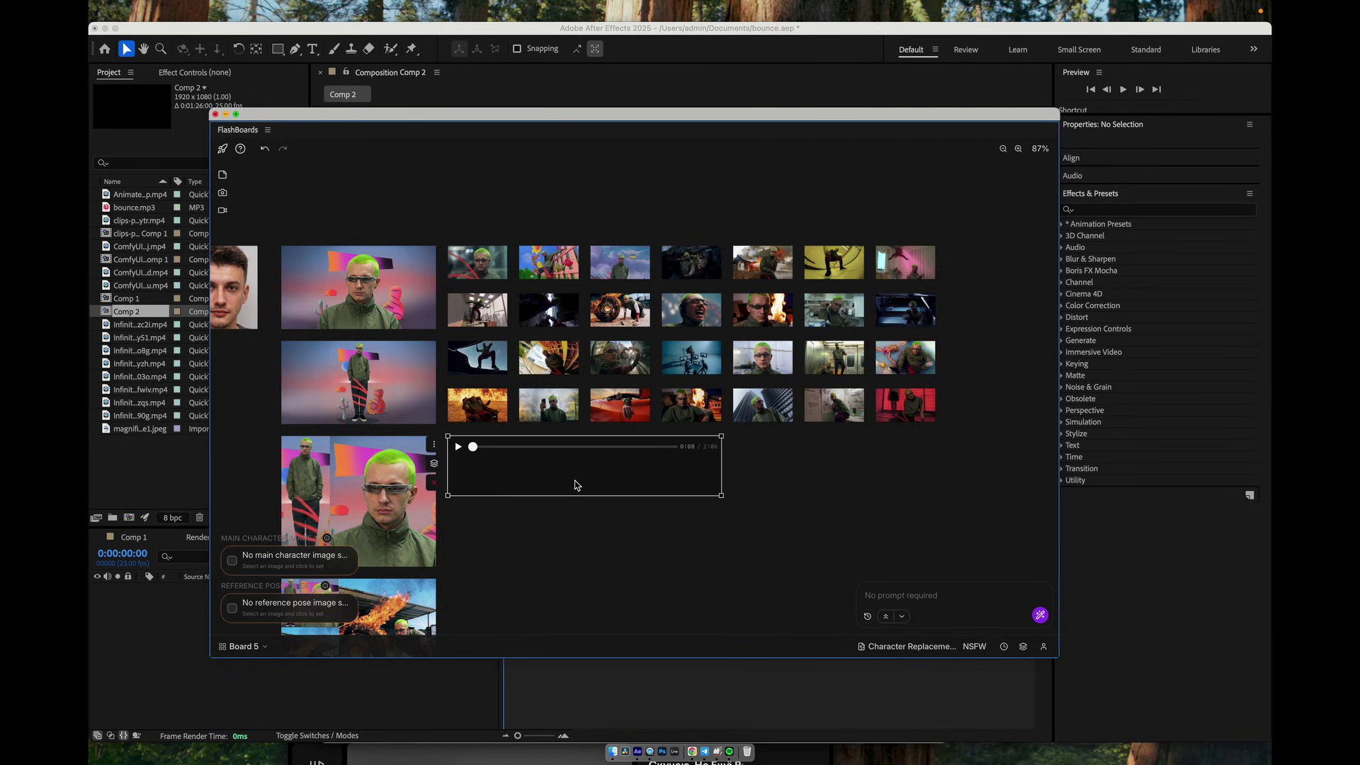
{"action": "left_click_drag", "start_coordinate": [722, 496], "coordinate": [733, 507]}
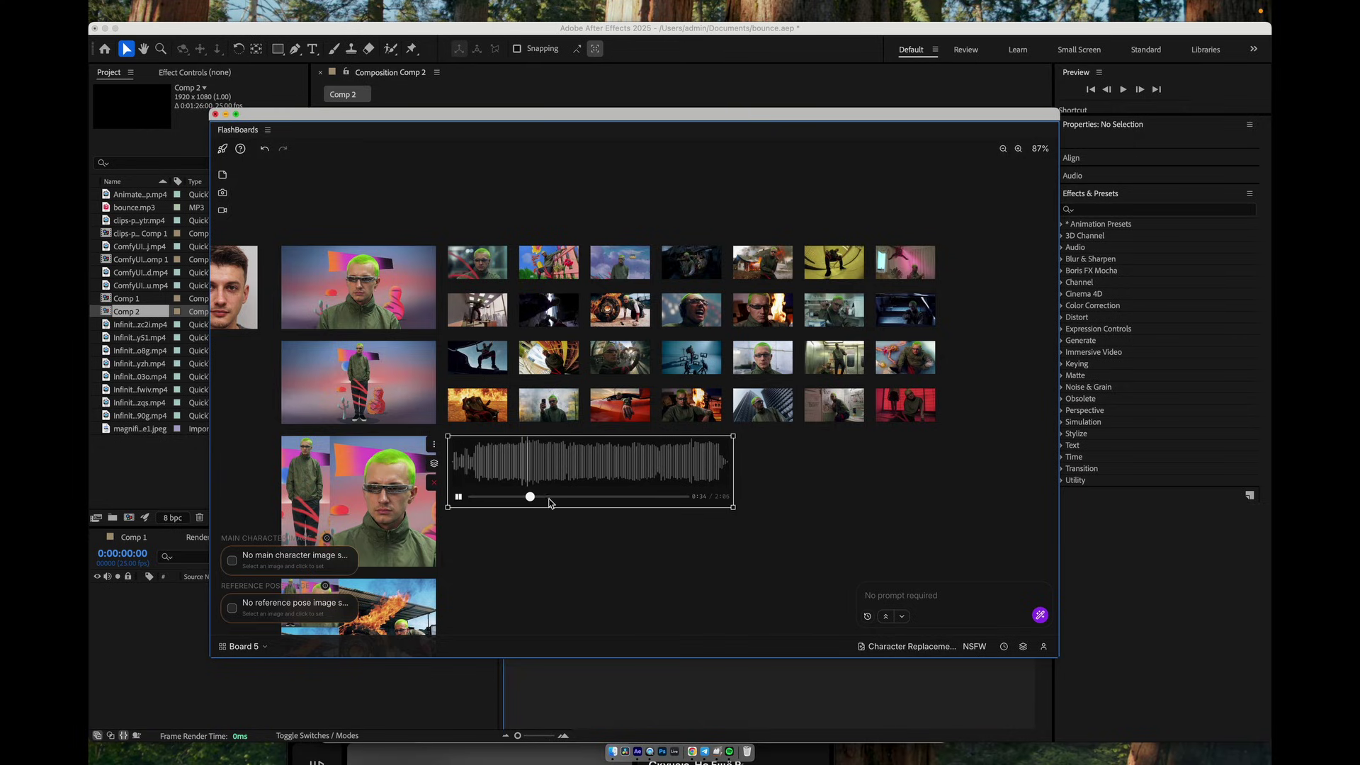
{"action": "left_click", "coordinate": [585, 580]}
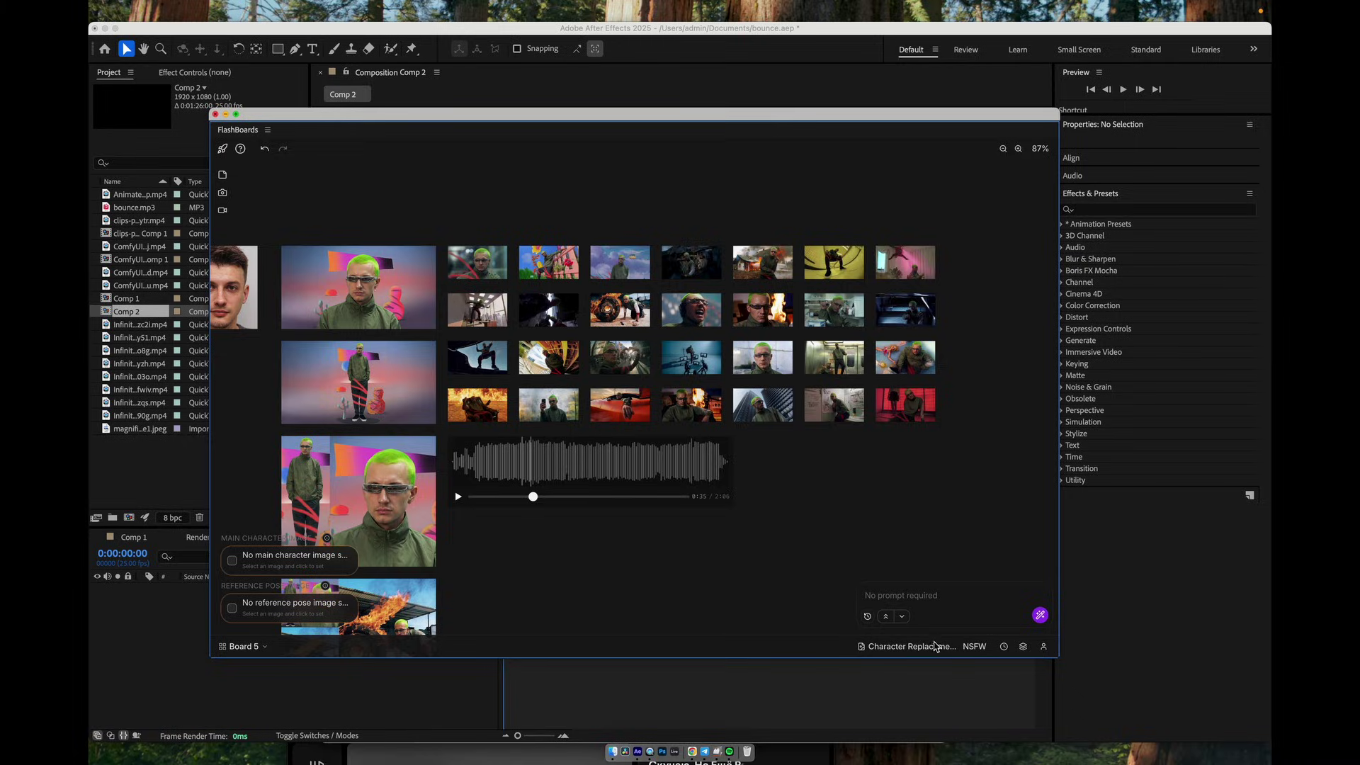
Choose the Clips: Image+Audio → Video Montage pipeline as the active AI model
{"action": "left_click", "coordinate": [935, 646]}
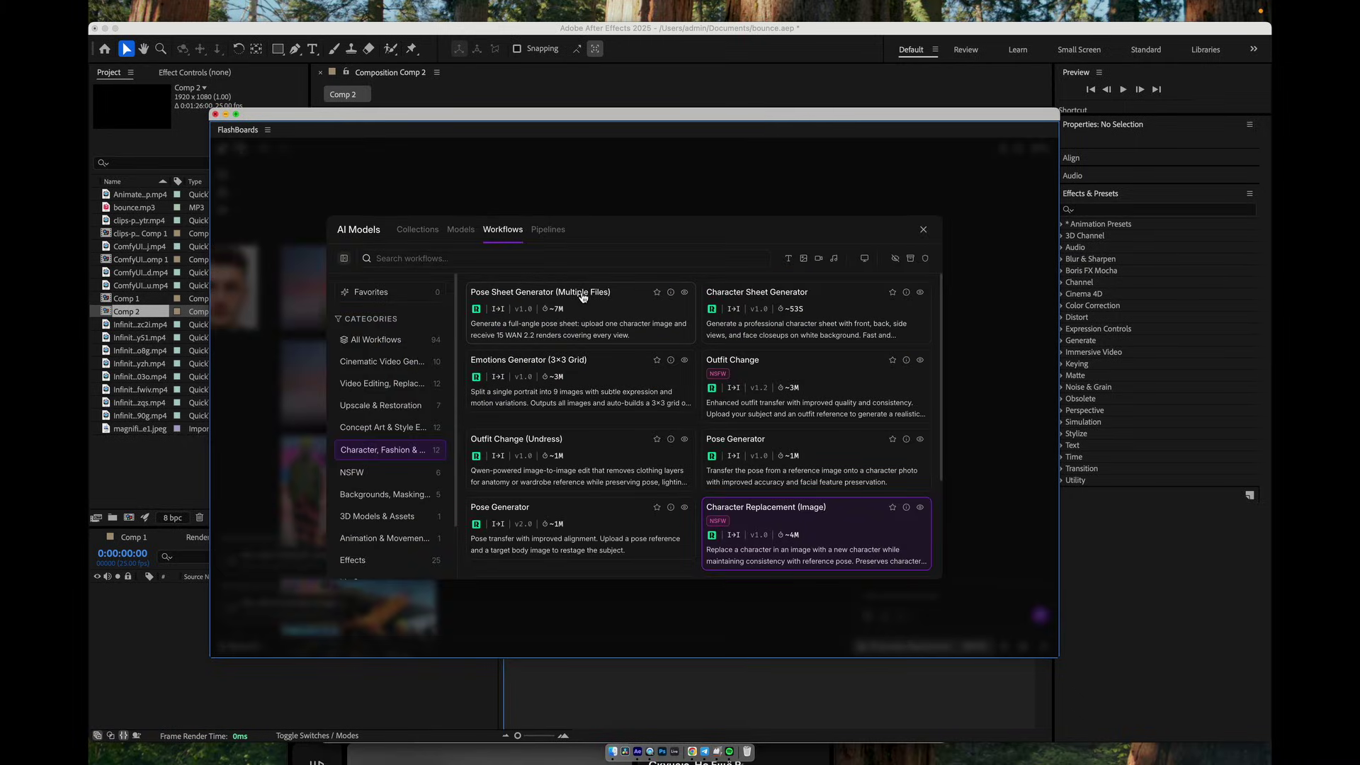
{"action": "left_click", "coordinate": [547, 233]}
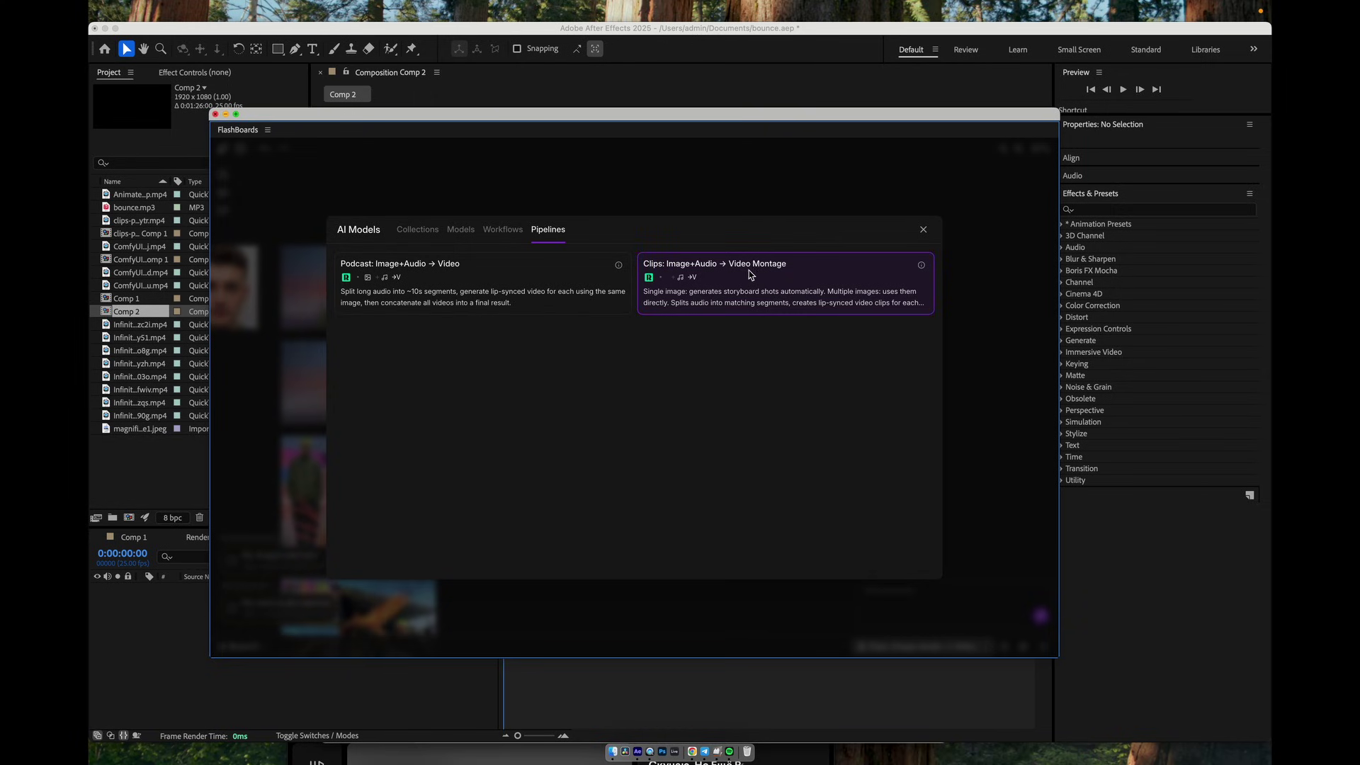
{"action": "left_click", "coordinate": [924, 230]}
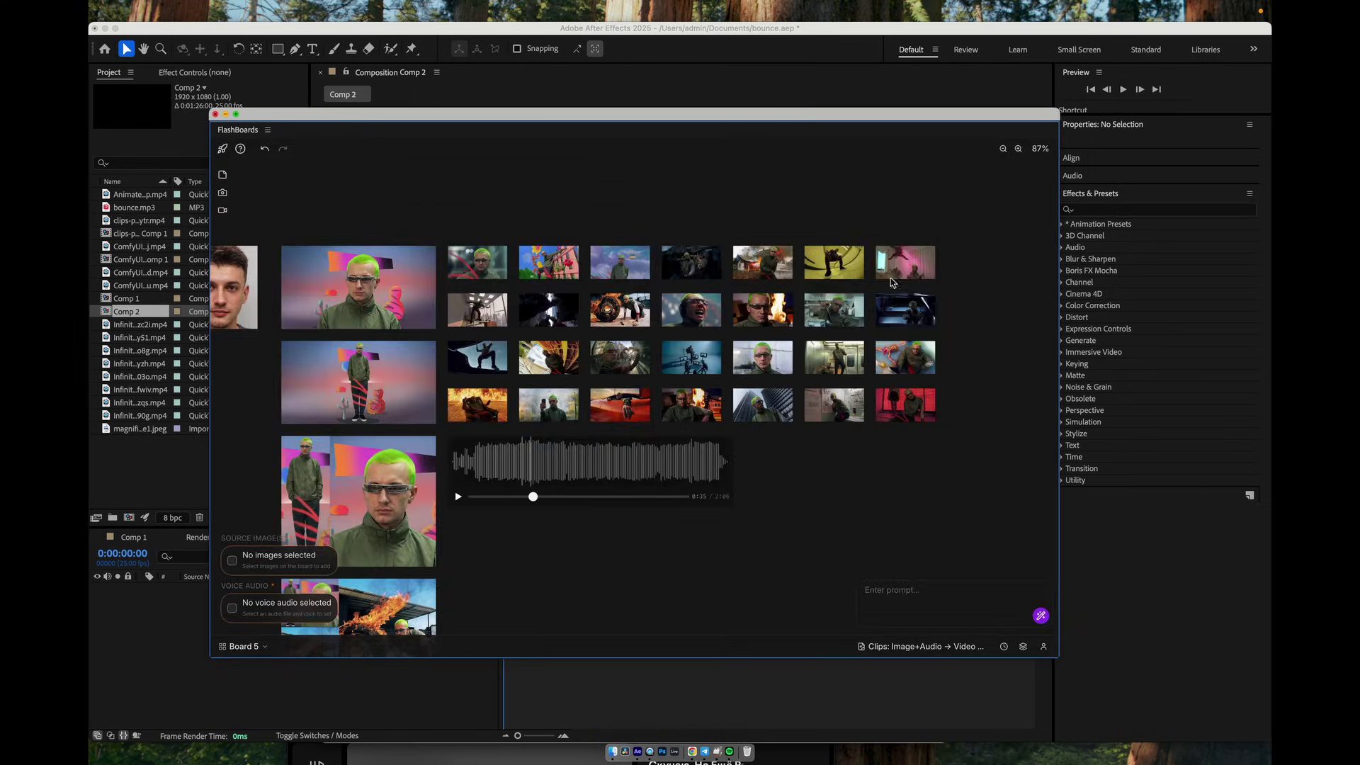
Select the whole grid of scene images together with the audio clip and start generating the video montage
{"action": "left_click_drag", "start_coordinate": [449, 230], "coordinate": [984, 520]}
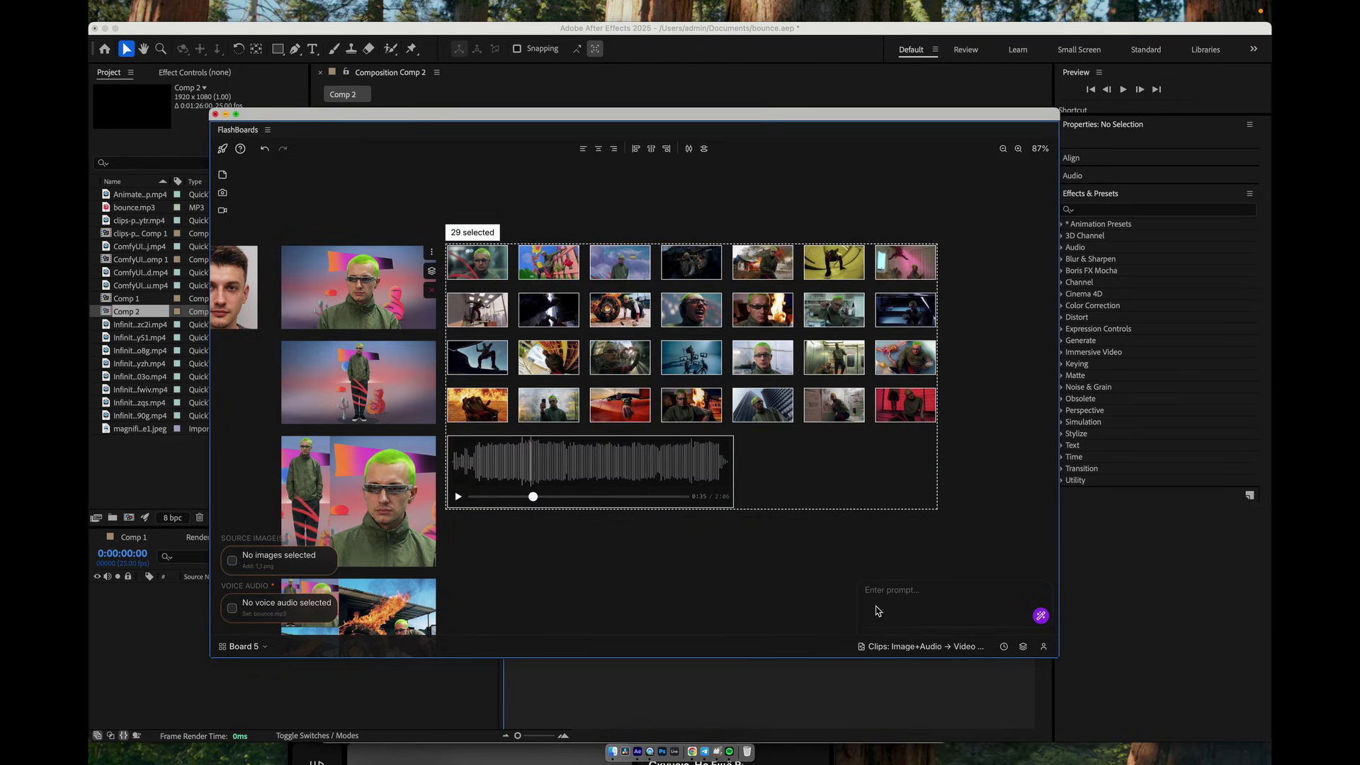
{"action": "left_click", "coordinate": [1042, 617]}
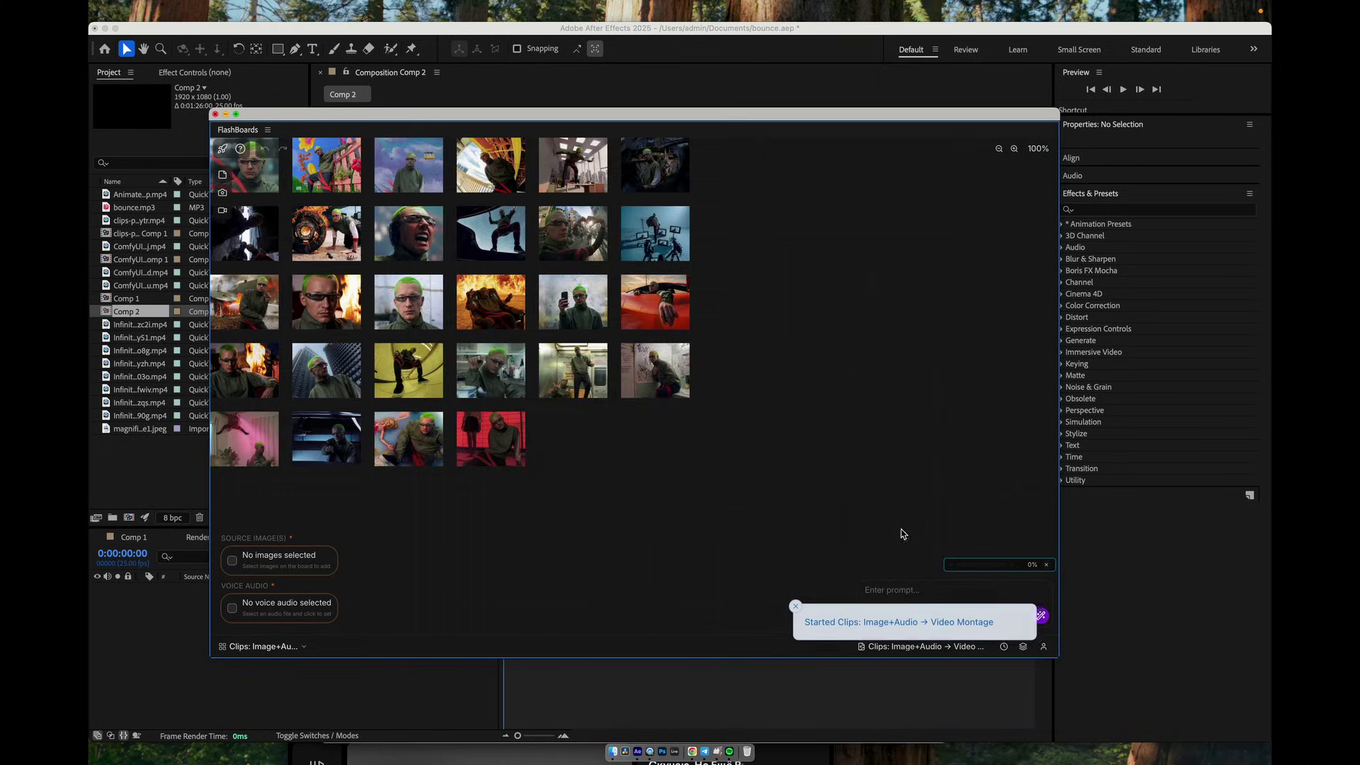
{"action": "scroll", "coordinate": [676, 469], "scroll_direction": "down", "scroll_amount": 5}
{"action": "scroll", "coordinate": [595, 545], "scroll_direction": "left", "scroll_amount": 3}
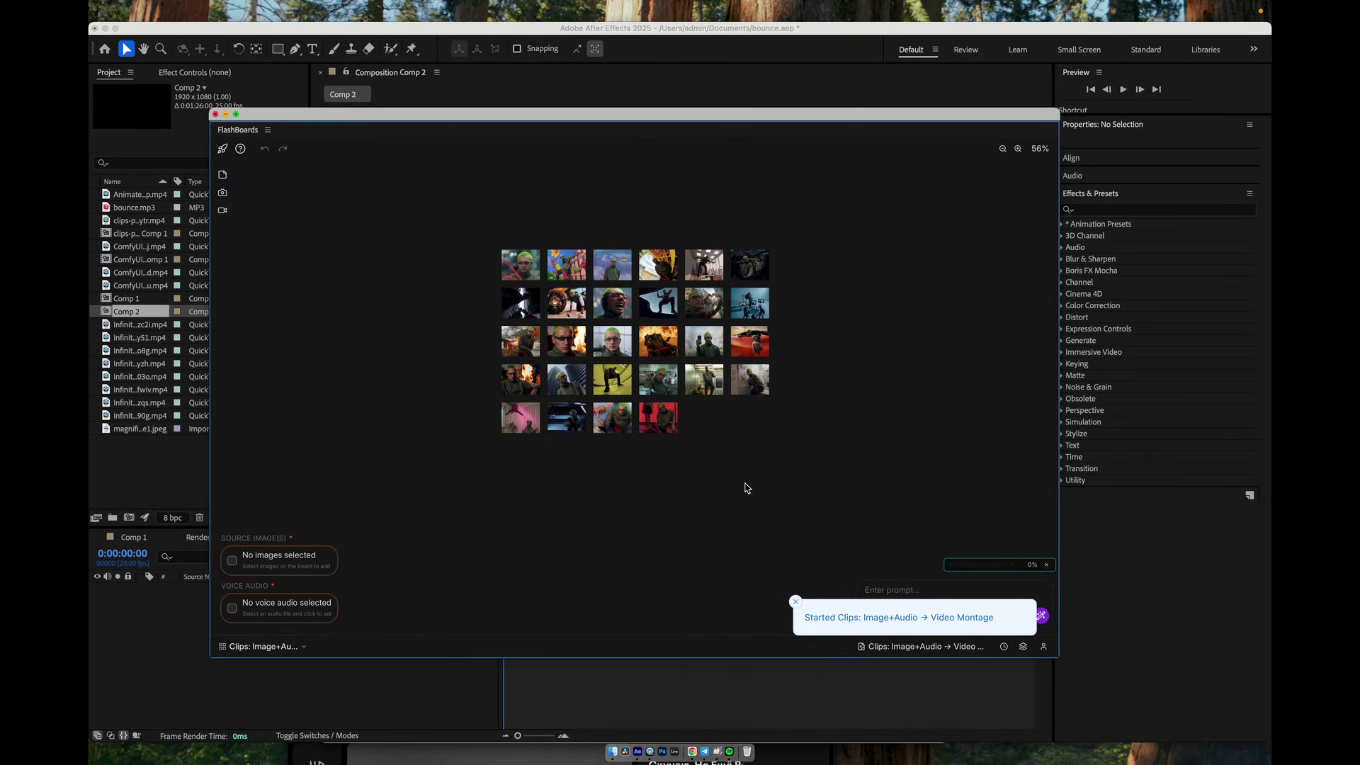
Look over the montage board's source images, split audio segments and video clips being processed
{"action": "left_click_drag", "start_coordinate": [745, 485], "coordinate": [639, 535]}
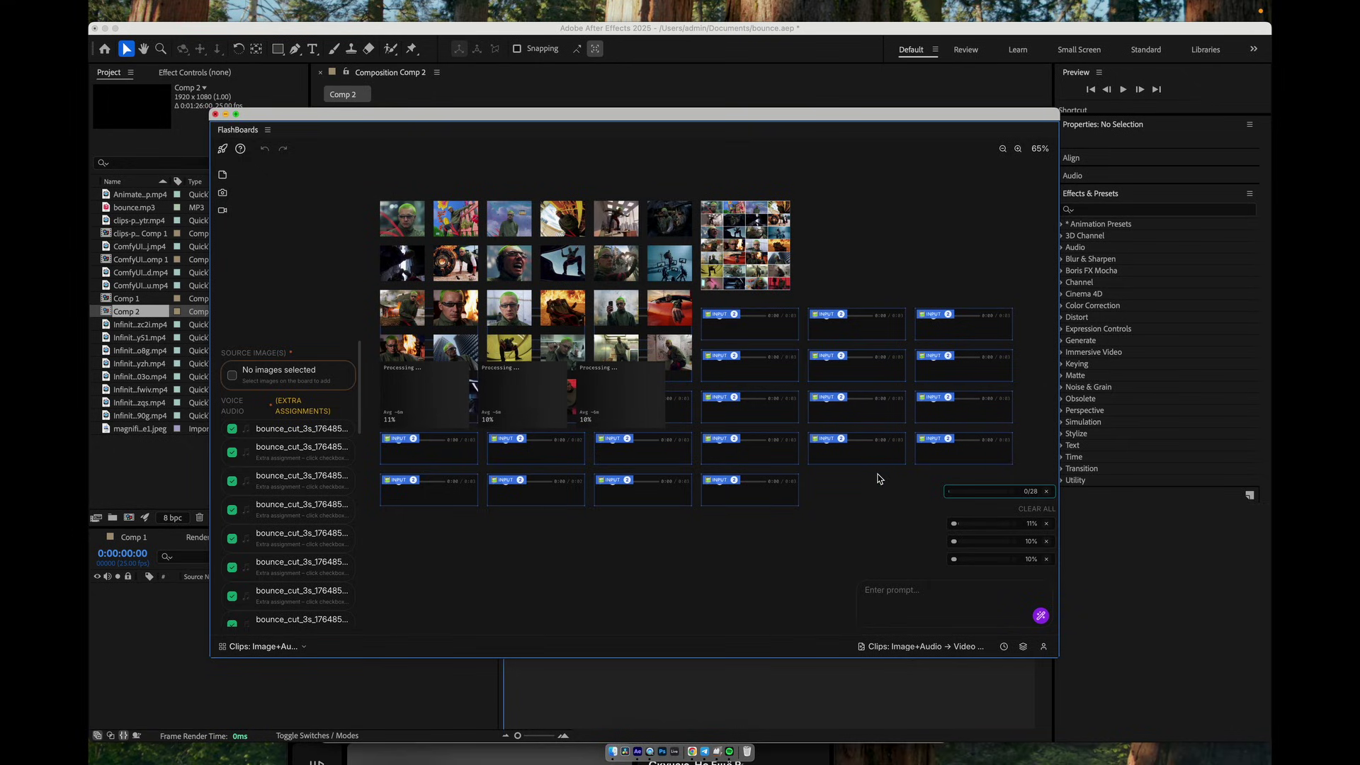
{"action": "scroll", "coordinate": [878, 479], "scroll_direction": "up", "scroll_amount": 5}
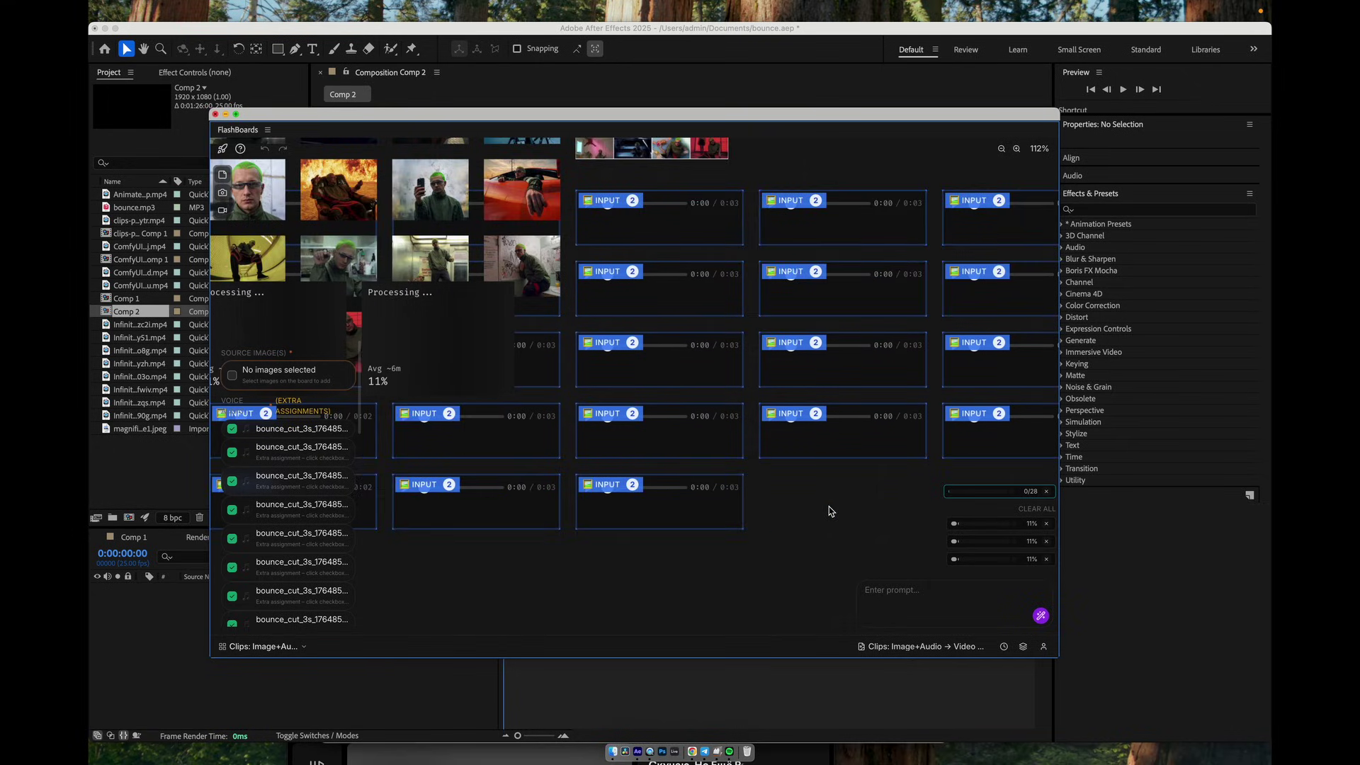
{"action": "scroll", "coordinate": [834, 508], "scroll_direction": "left", "scroll_amount": 2}
{"action": "left_click_drag", "start_coordinate": [849, 508], "coordinate": [700, 519]}
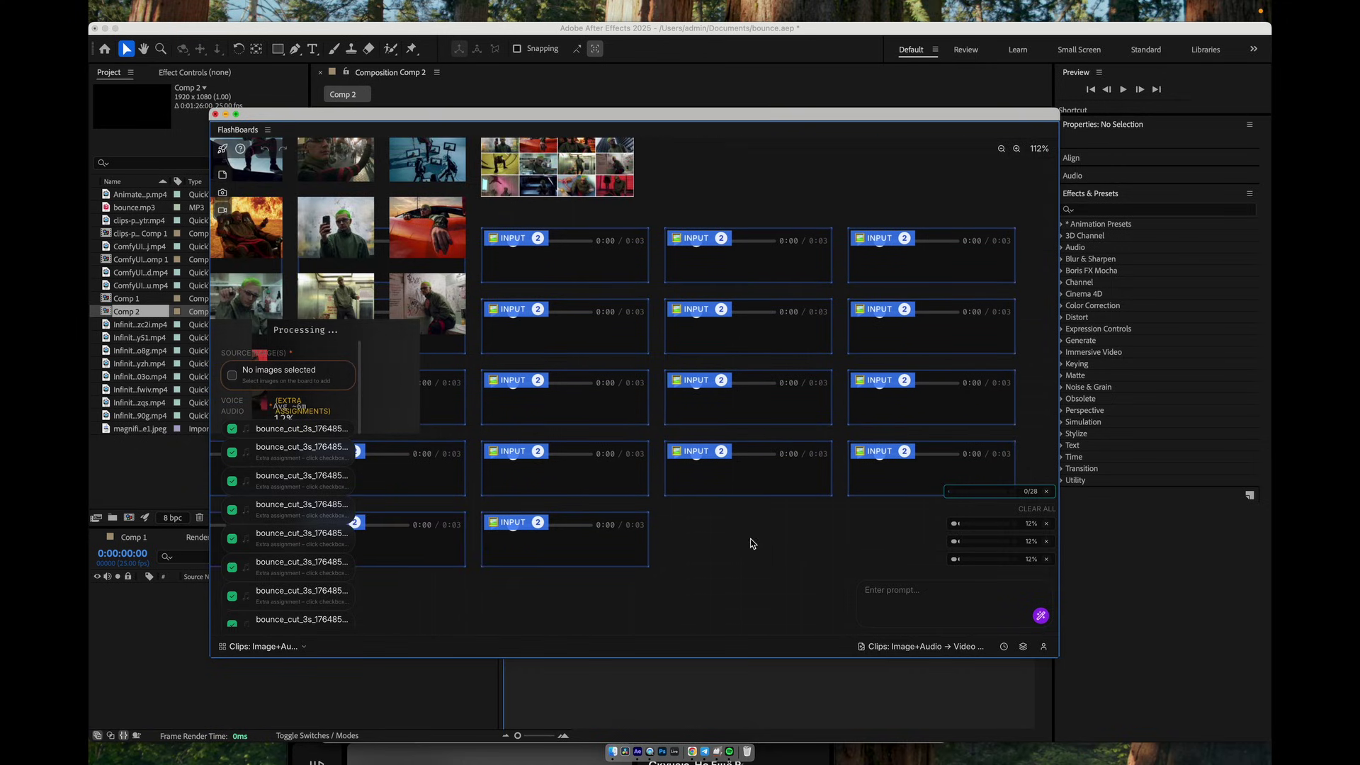
{"action": "scroll", "coordinate": [753, 499], "scroll_direction": "down", "scroll_amount": 5}
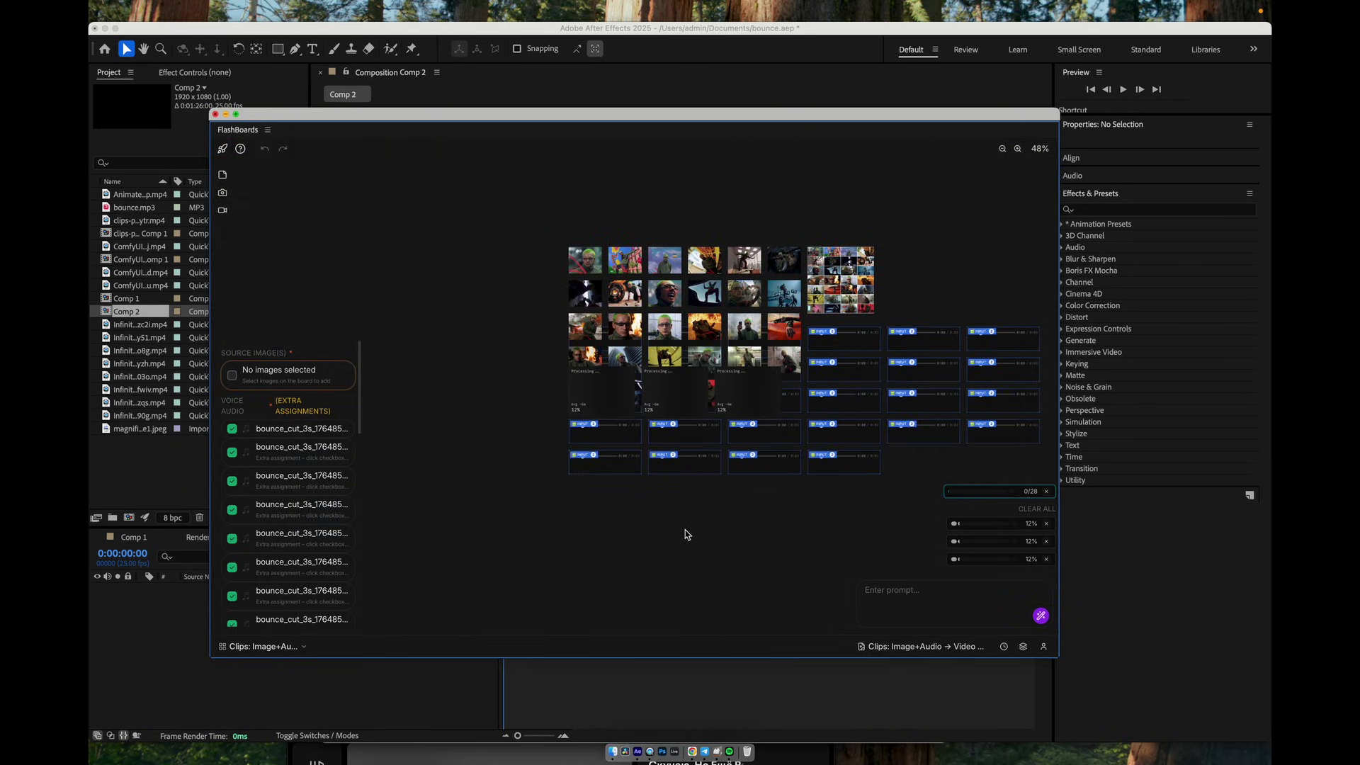
Move the three processing video placeholders off the source images into a row below the audio segments
{"action": "left_click_drag", "start_coordinate": [597, 326], "coordinate": [598, 460]}
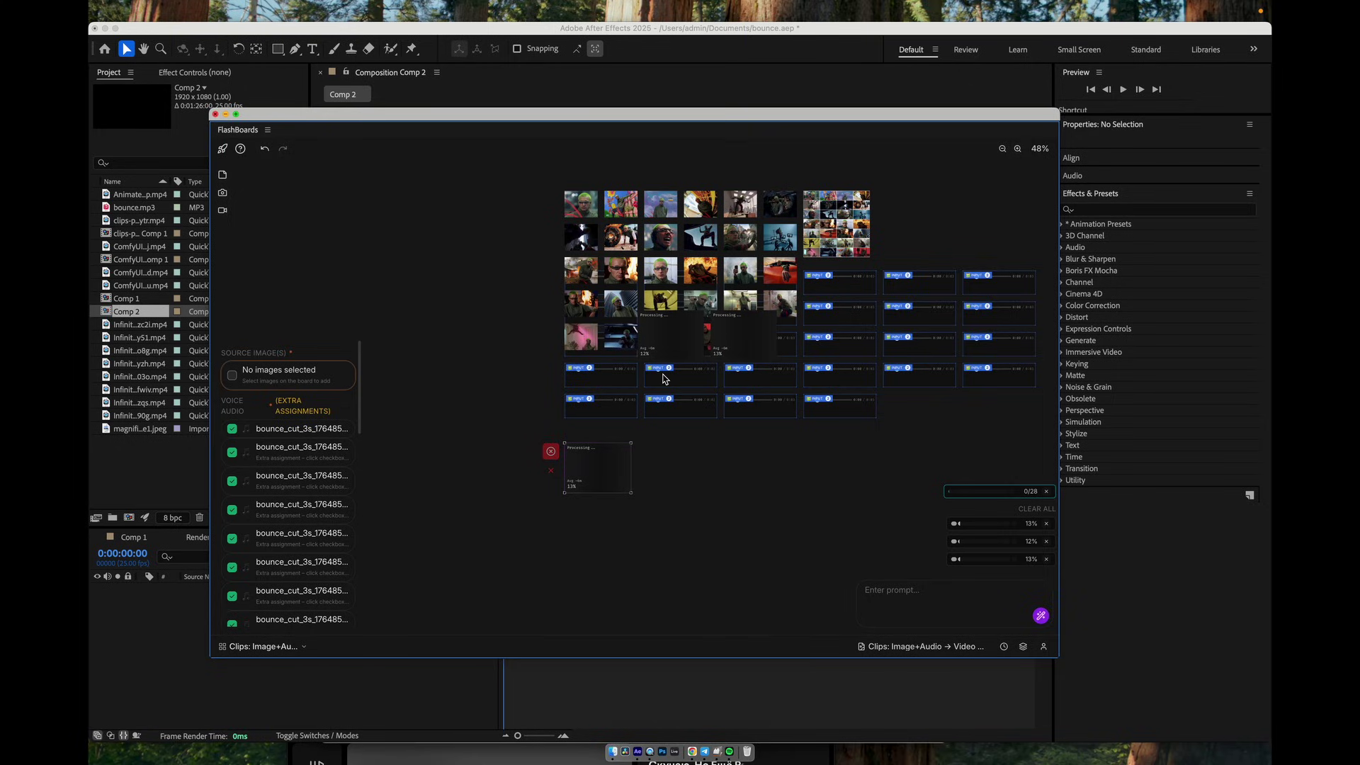
{"action": "left_click_drag", "start_coordinate": [671, 347], "coordinate": [671, 480]}
{"action": "left_click_drag", "start_coordinate": [744, 337], "coordinate": [744, 469]}
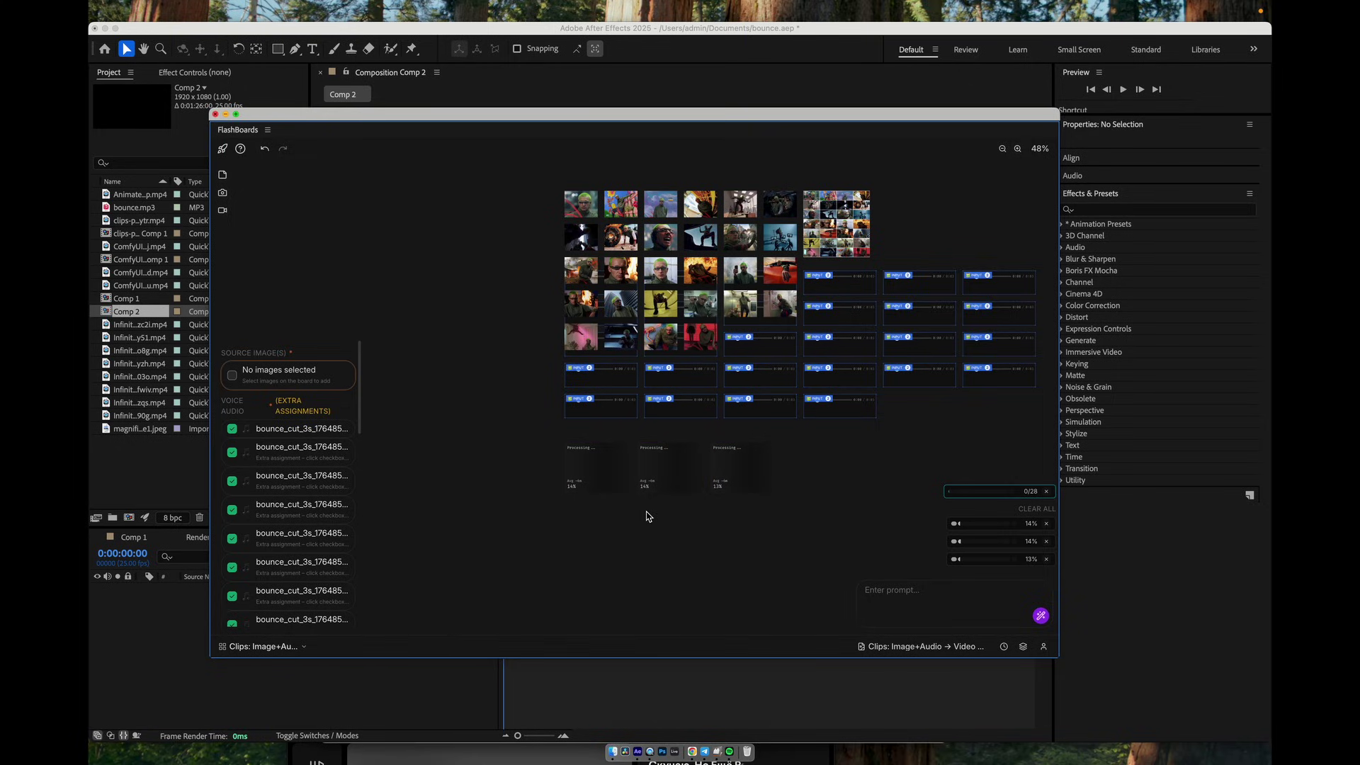
{"action": "scroll", "coordinate": [647, 516], "scroll_direction": "up", "scroll_amount": 3}
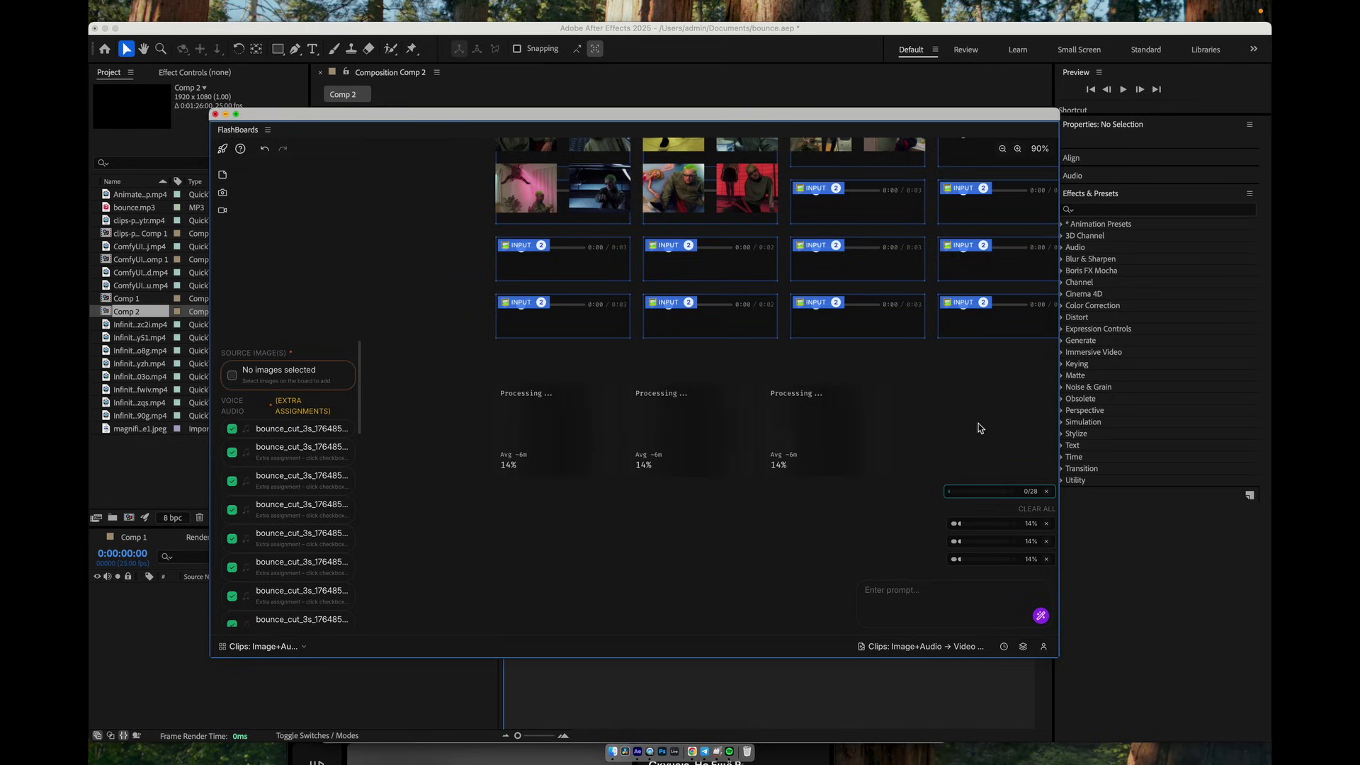
Check the montage's generation progress and look over the whole layout of source images, audio segments and processing clips
{"action": "mouse_move", "coordinate": [1039, 498]}
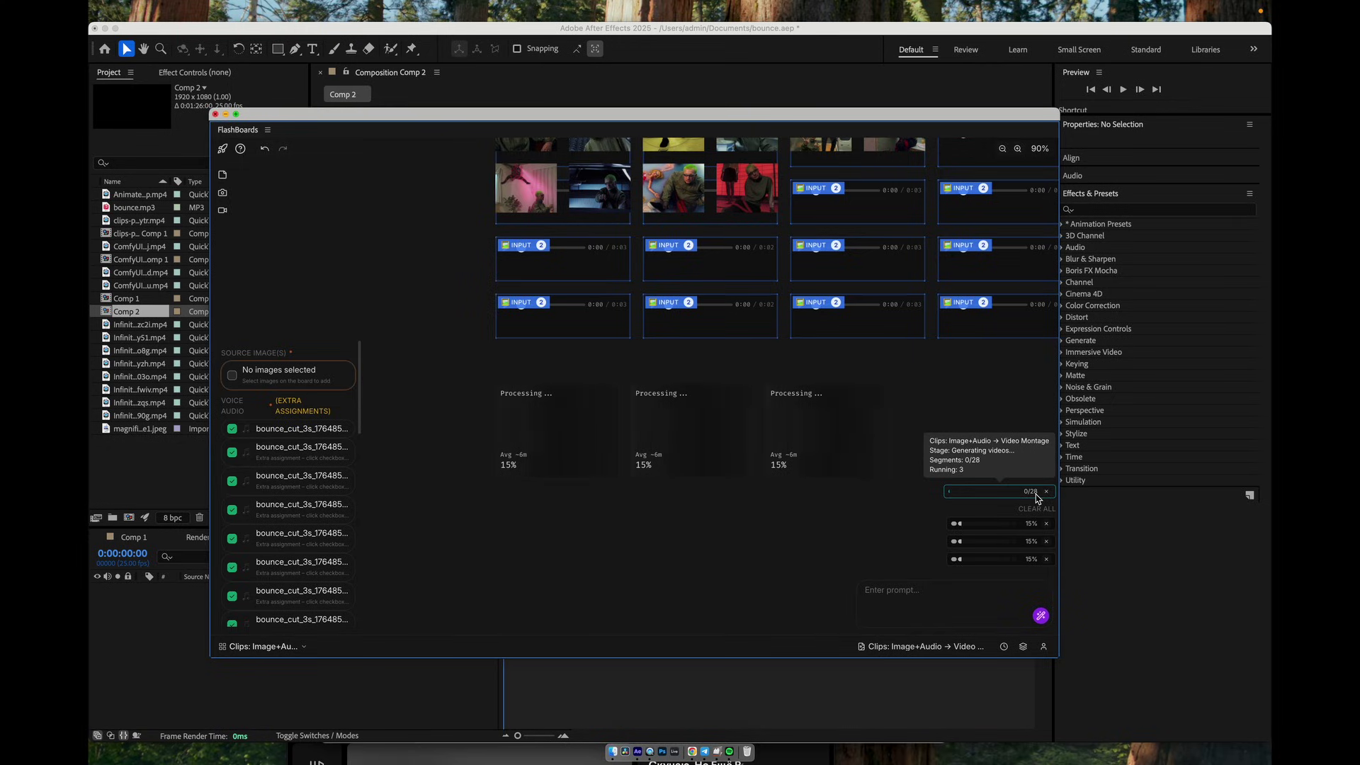
{"action": "scroll", "coordinate": [847, 385], "scroll_direction": "down", "scroll_amount": 5}
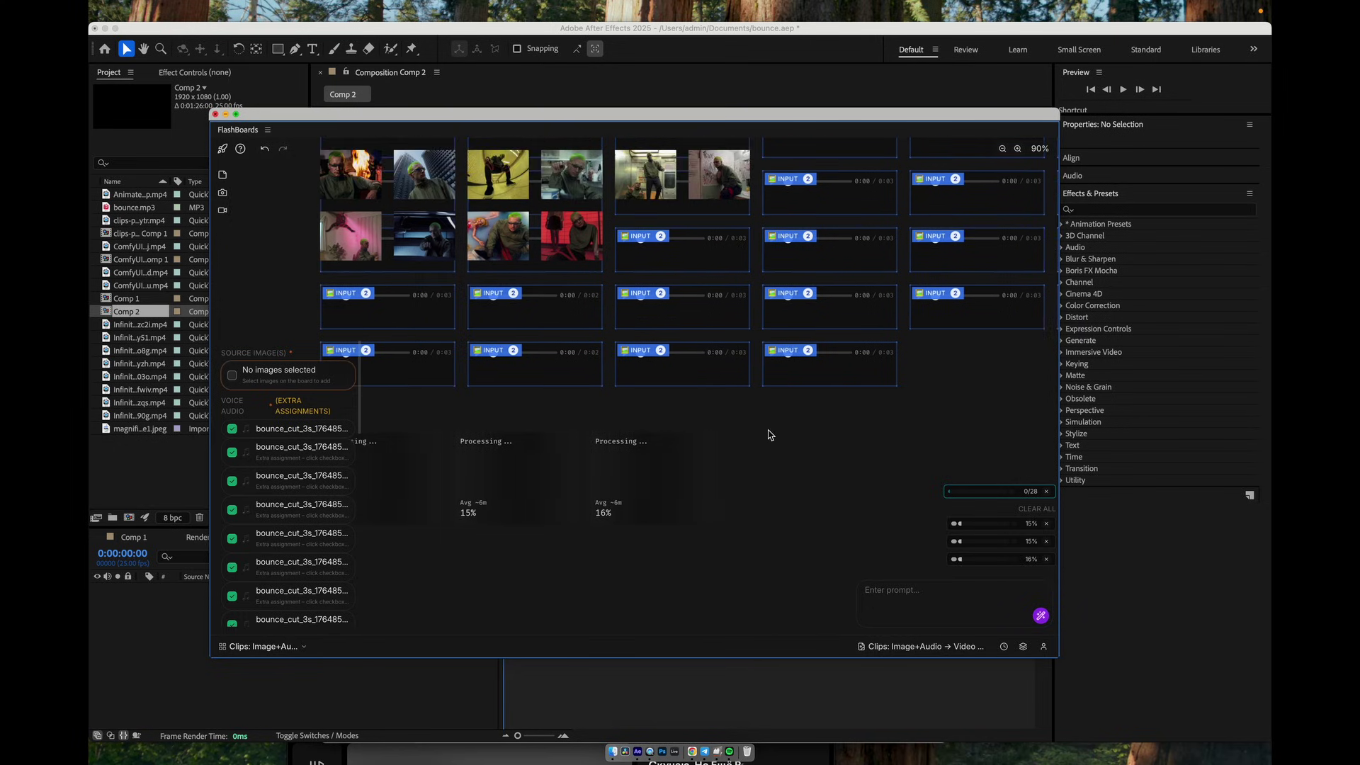
{"action": "scroll", "coordinate": [765, 492], "scroll_direction": "down", "scroll_amount": 4}
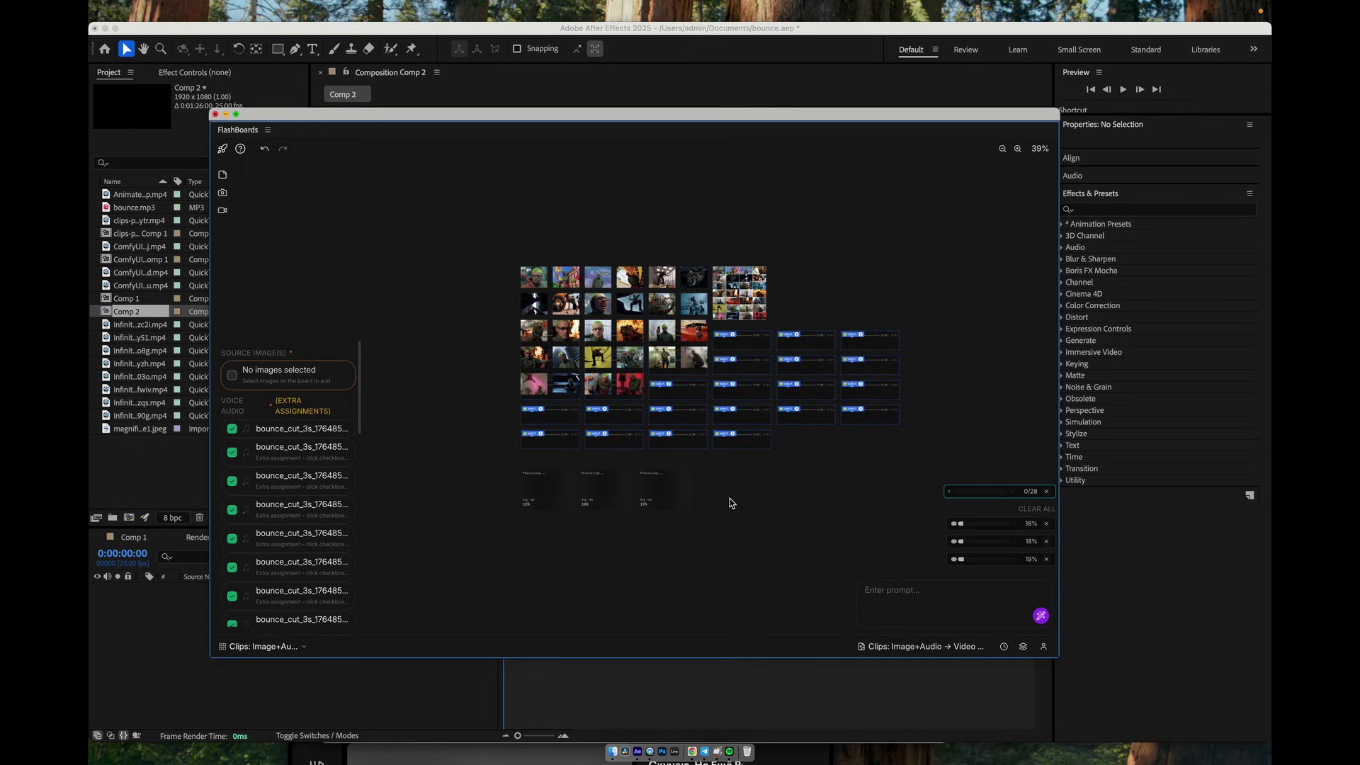
{"action": "left_click_drag", "start_coordinate": [734, 500], "coordinate": [691, 469]}
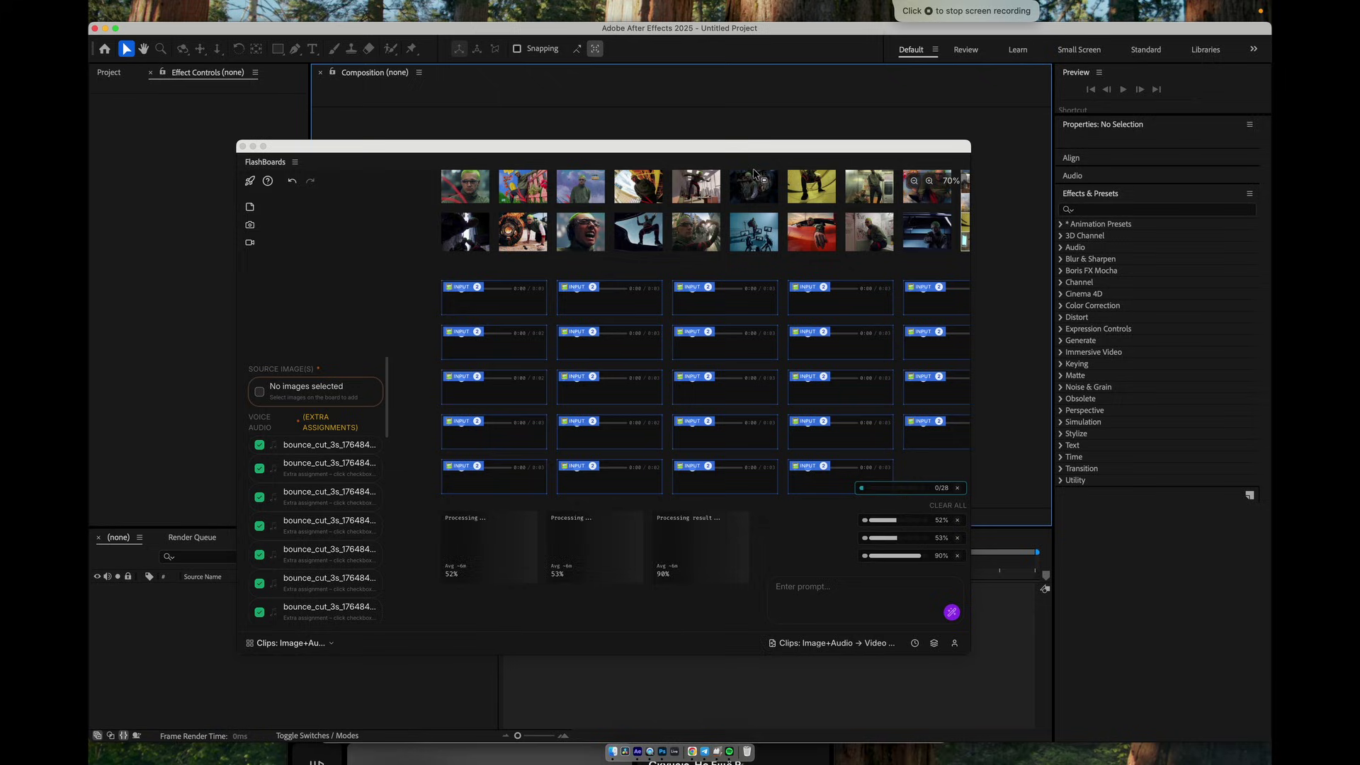
Raise the FlashBoards window and place the newly uploading clip placeholder at the end of the video row below the audio segments
{"action": "left_click_drag", "start_coordinate": [678, 144], "coordinate": [703, 97]}
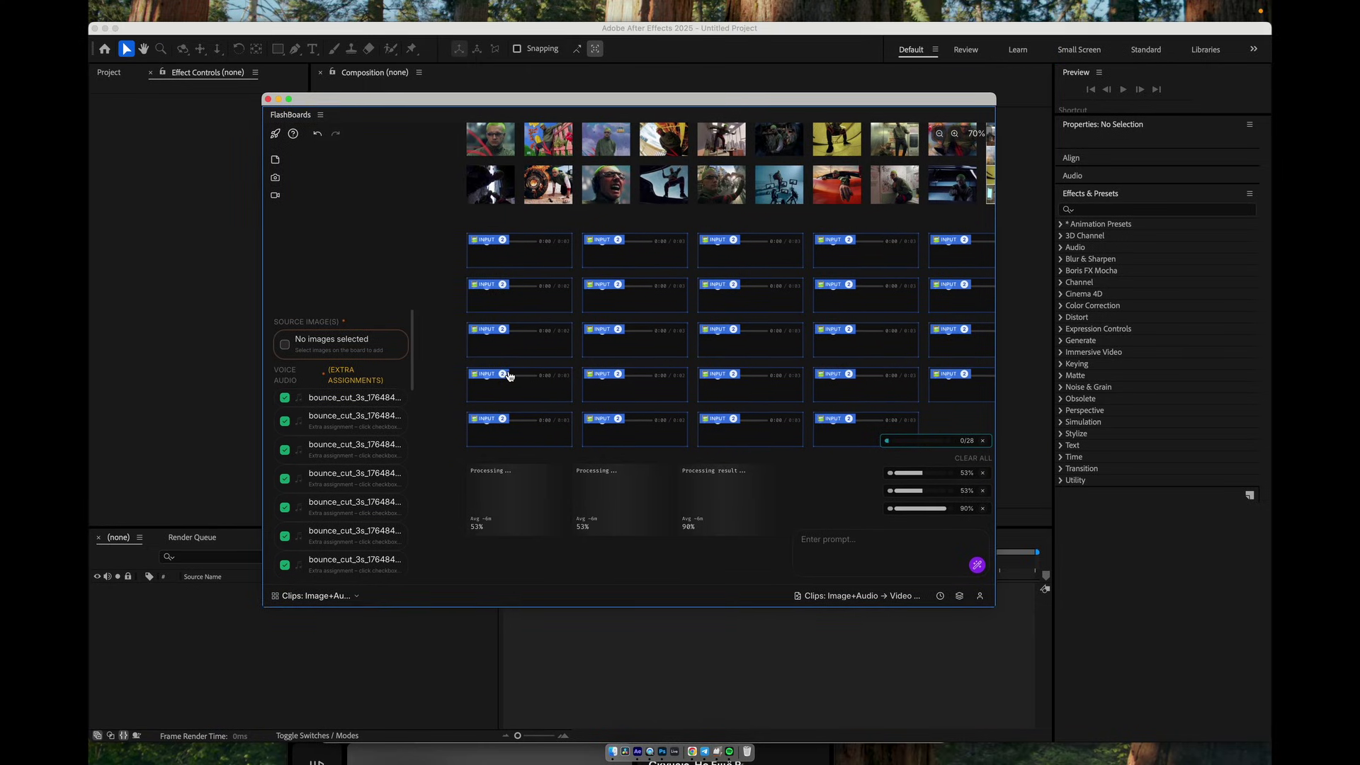
{"action": "scroll", "coordinate": [508, 375], "scroll_direction": "up", "scroll_amount": 5}
{"action": "scroll", "coordinate": [429, 319], "scroll_direction": "down", "scroll_amount": 4}
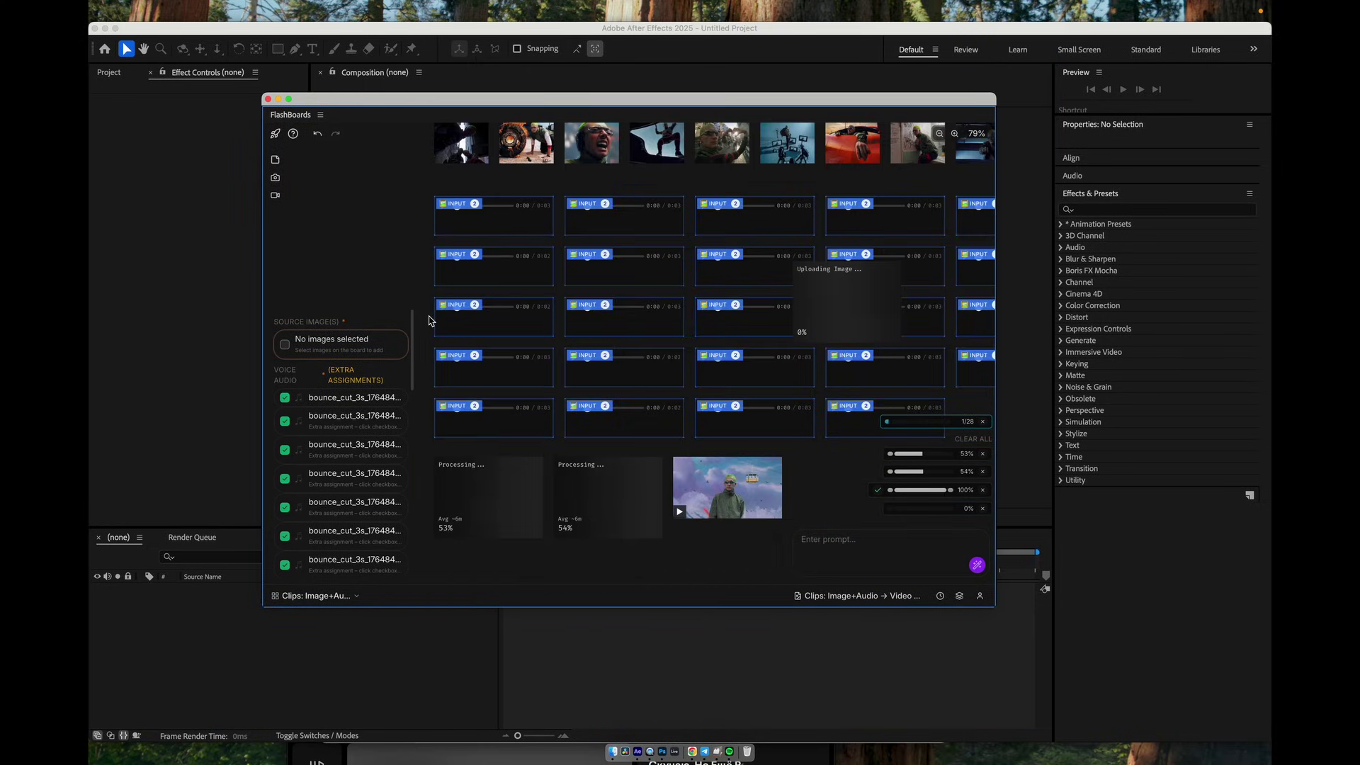
{"action": "scroll", "coordinate": [429, 321], "scroll_direction": "down", "scroll_amount": 5}
{"action": "left_click_drag", "start_coordinate": [671, 301], "coordinate": [671, 420]}
{"action": "scroll", "coordinate": [546, 480], "scroll_direction": "up", "scroll_amount": 5}
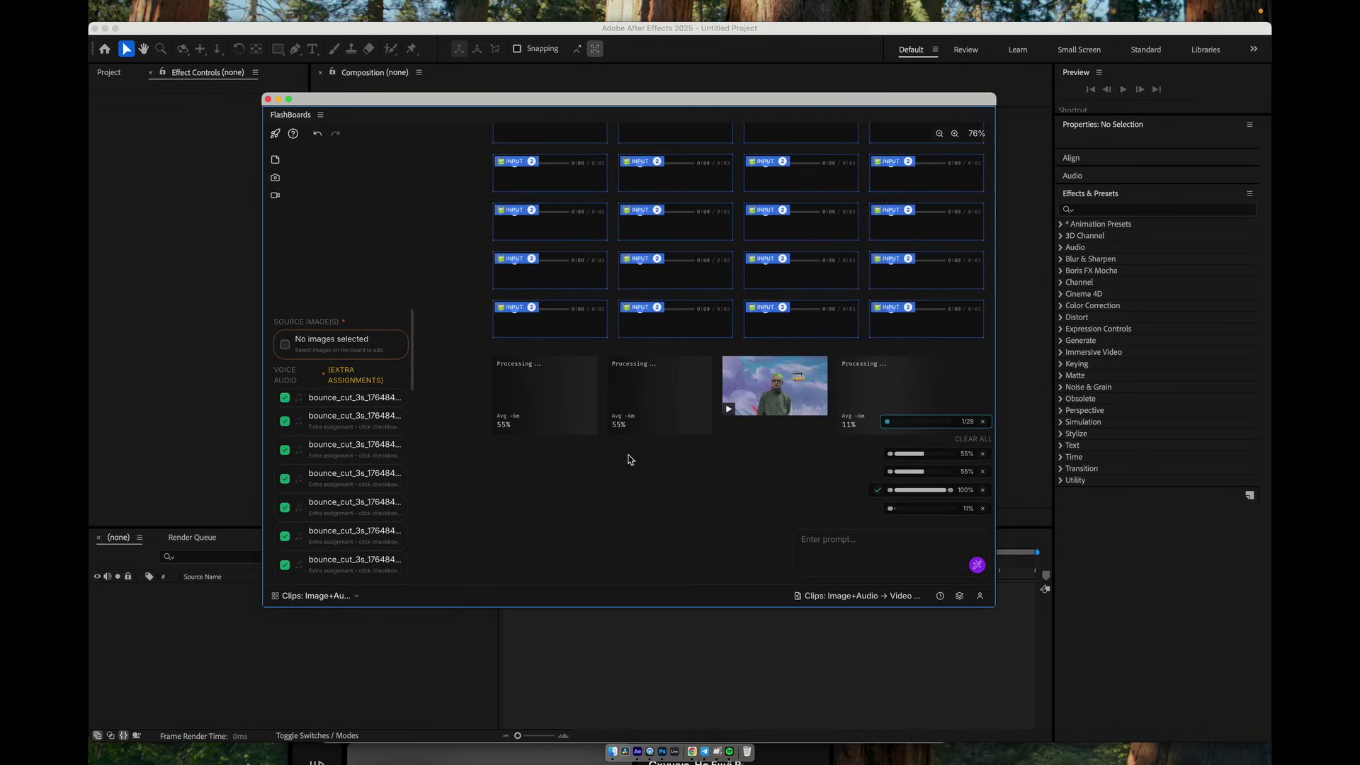
Examine the source scene images, their contact sheet and the split audio segments on the board
{"action": "scroll", "coordinate": [637, 459], "scroll_direction": "right", "scroll_amount": 3}
{"action": "scroll", "coordinate": [674, 367], "scroll_direction": "right", "scroll_amount": 1}
{"action": "scroll", "coordinate": [673, 367], "scroll_direction": "up", "scroll_amount": 5}
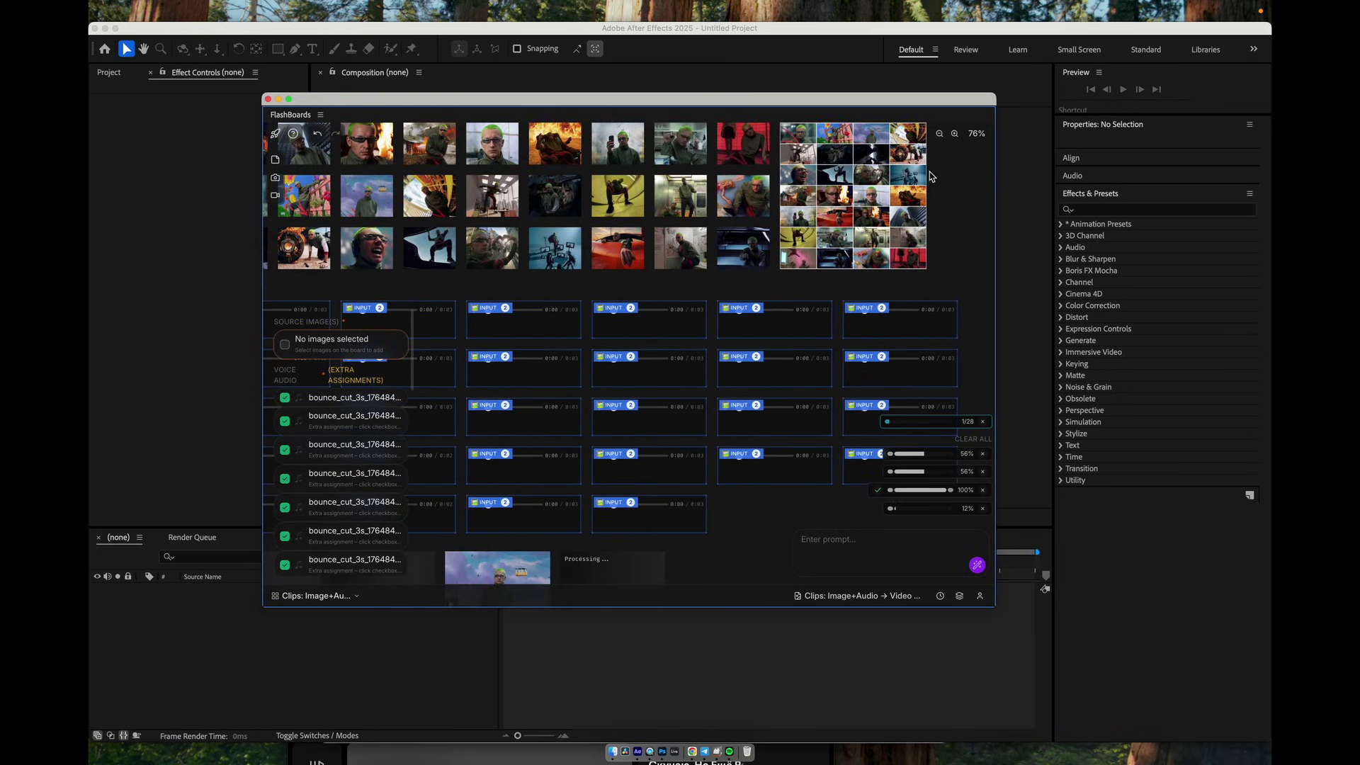
{"action": "left_click_drag", "start_coordinate": [929, 172], "coordinate": [1046, 221]}
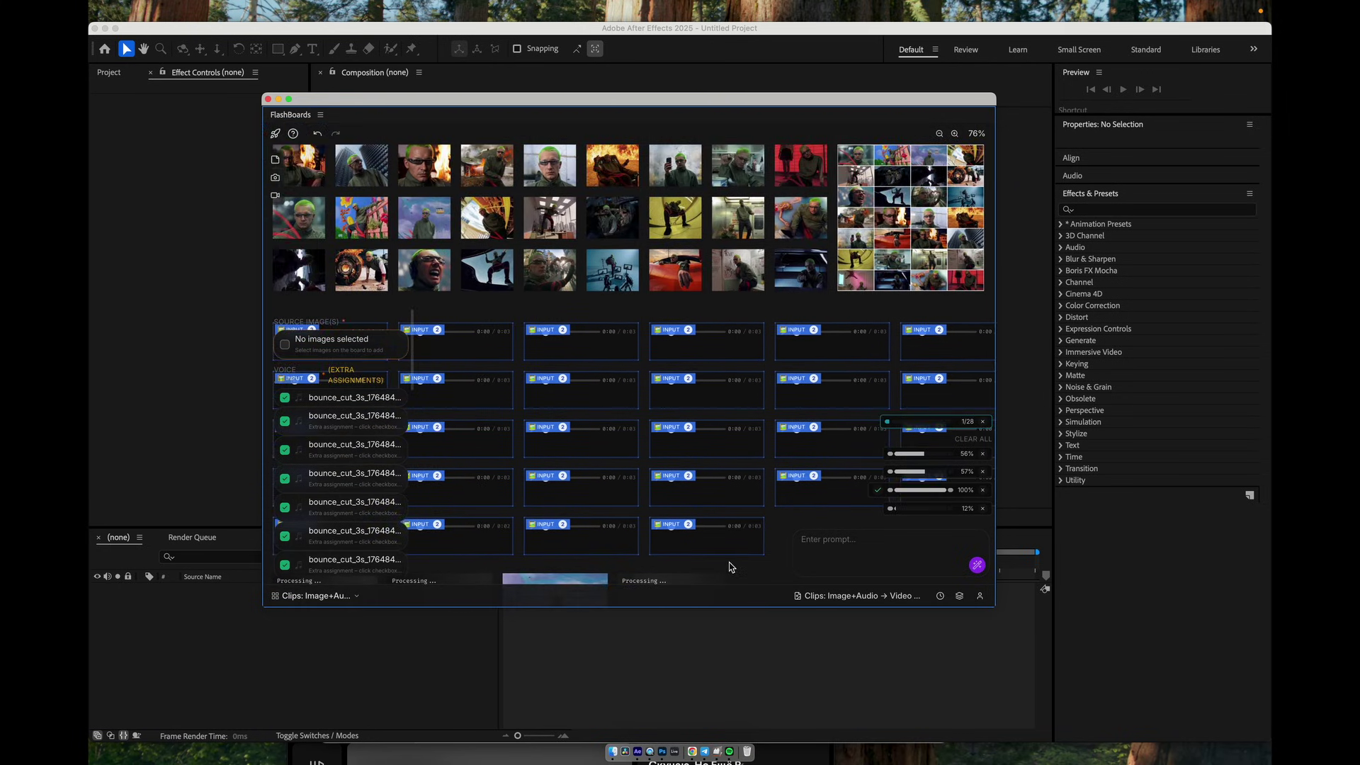
{"action": "scroll", "coordinate": [879, 563], "scroll_direction": "left", "scroll_amount": 5}
{"action": "scroll", "coordinate": [866, 568], "scroll_direction": "right", "scroll_amount": 1}
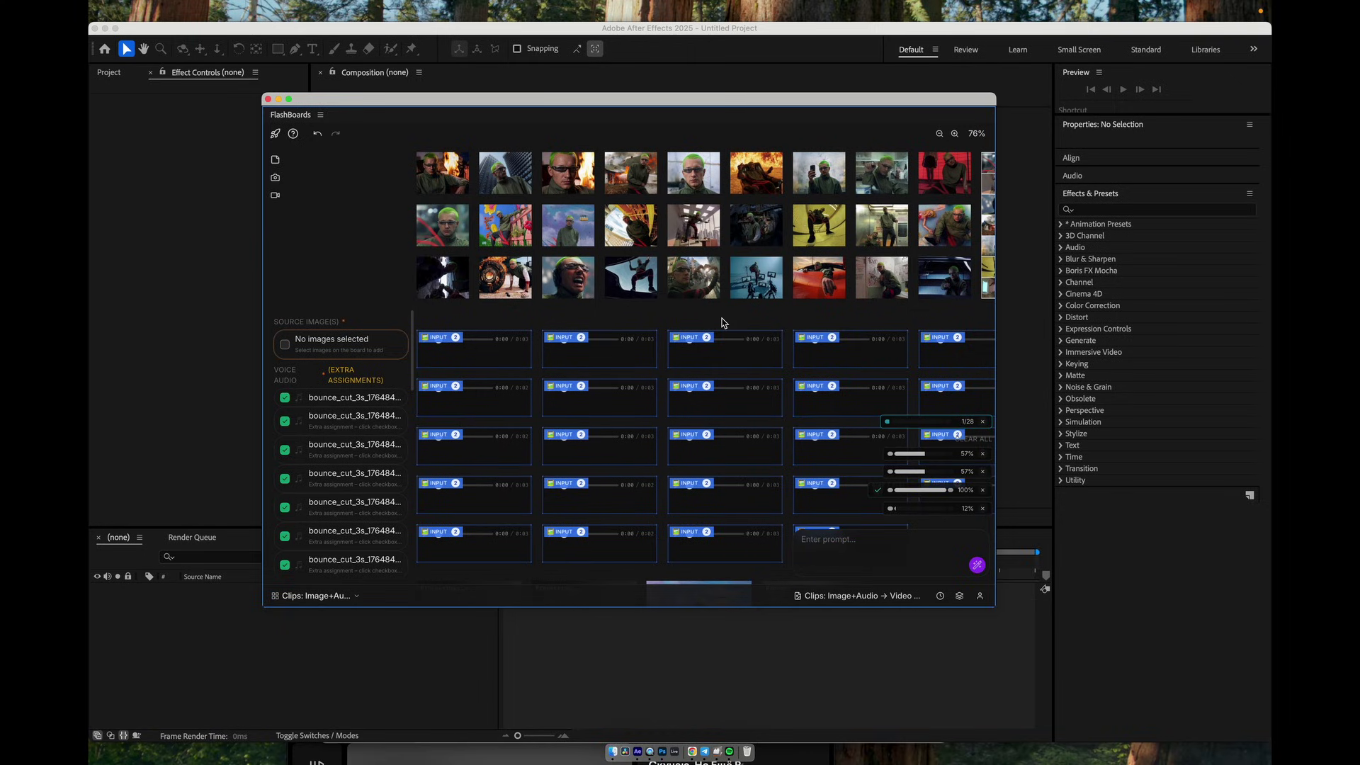
Preview the selected scene images at full size, page through them, then close the preview and clear the selection
{"action": "left_click_drag", "start_coordinate": [419, 154], "coordinate": [783, 288]}
{"action": "double_click", "coordinate": [771, 285]}
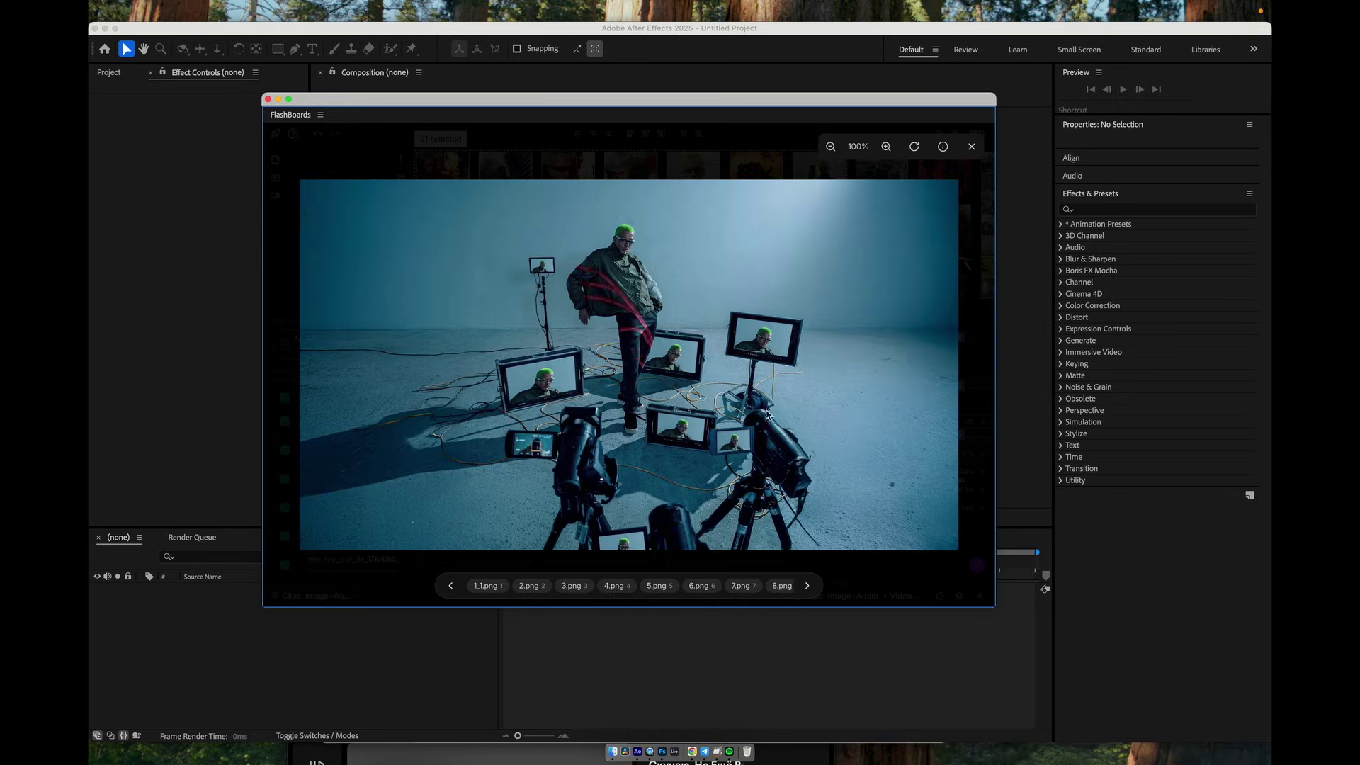
{"action": "left_click", "coordinate": [809, 586]}
{"action": "left_click", "coordinate": [809, 586]}
{"action": "left_click", "coordinate": [809, 587]}
{"action": "left_click", "coordinate": [809, 586]}
{"action": "left_click", "coordinate": [809, 586]}
{"action": "left_click", "coordinate": [809, 587]}
{"action": "left_click", "coordinate": [809, 587]}
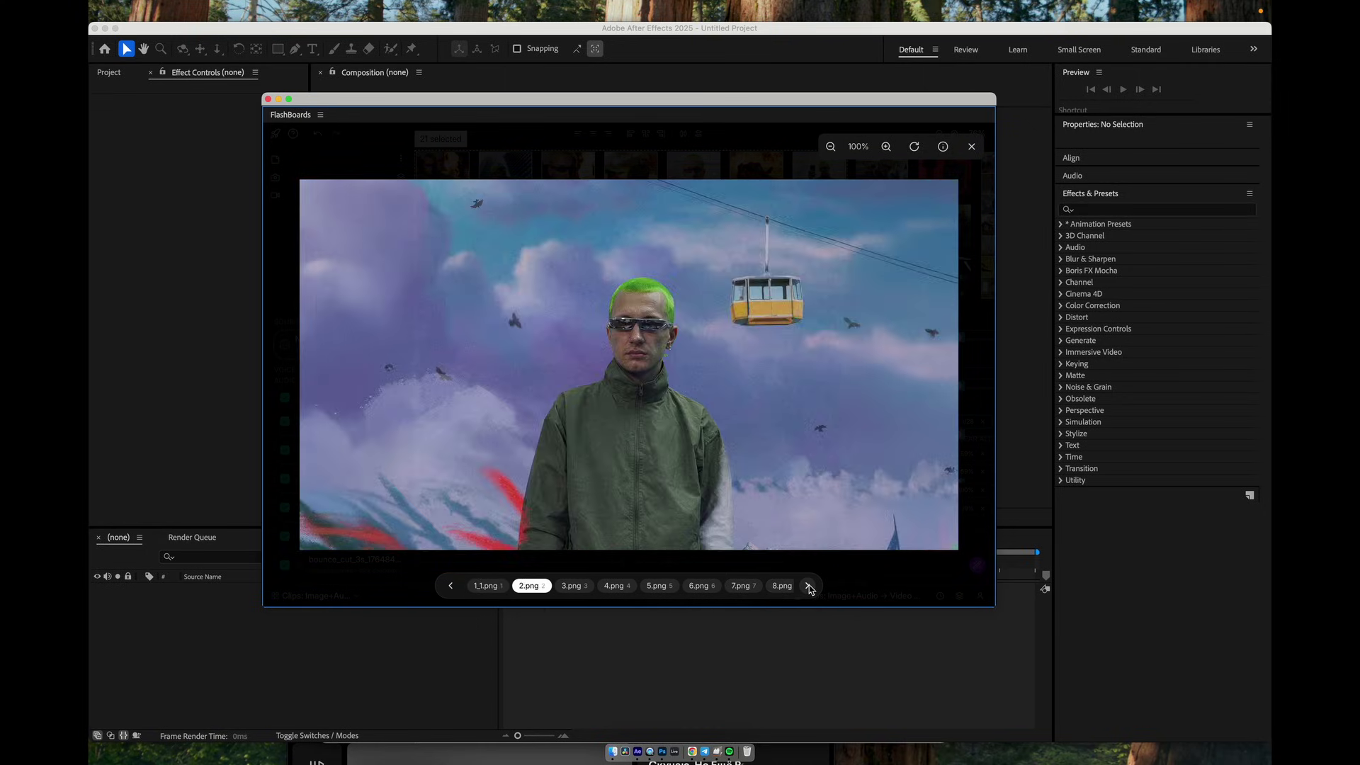
{"action": "left_click", "coordinate": [973, 148]}
{"action": "left_click", "coordinate": [358, 252]}
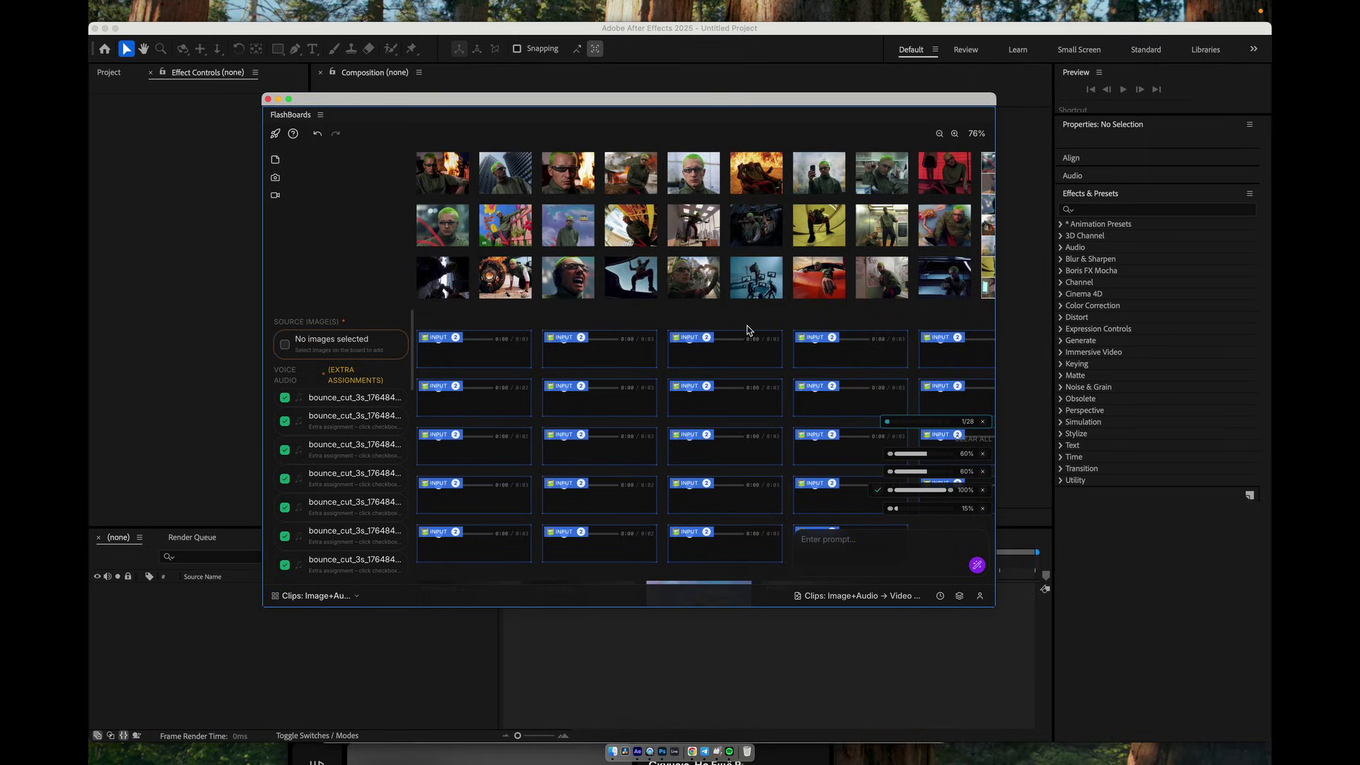
Examine the source images, the split audio segments and the video clips being generated from them
{"action": "scroll", "coordinate": [749, 330], "scroll_direction": "down", "scroll_amount": 3}
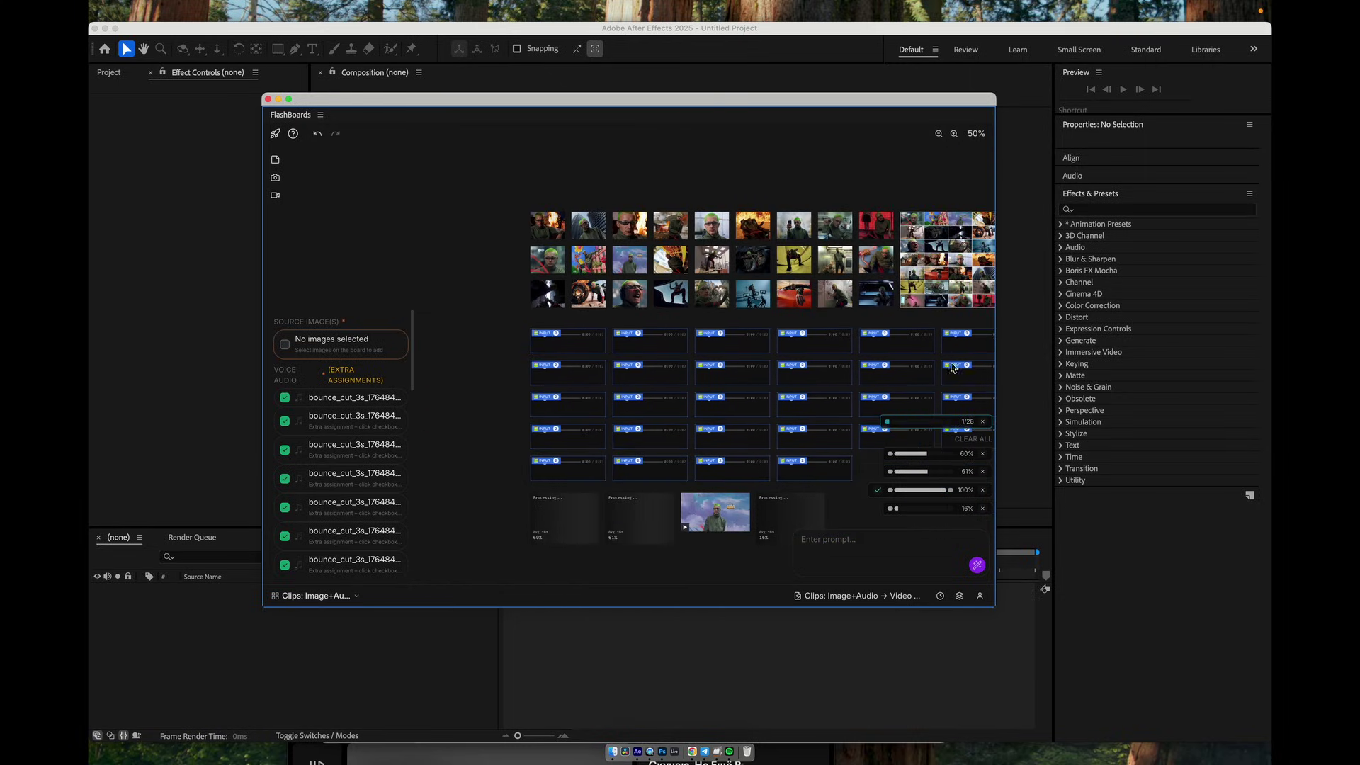
{"action": "scroll", "coordinate": [781, 347], "scroll_direction": "up", "scroll_amount": 8}
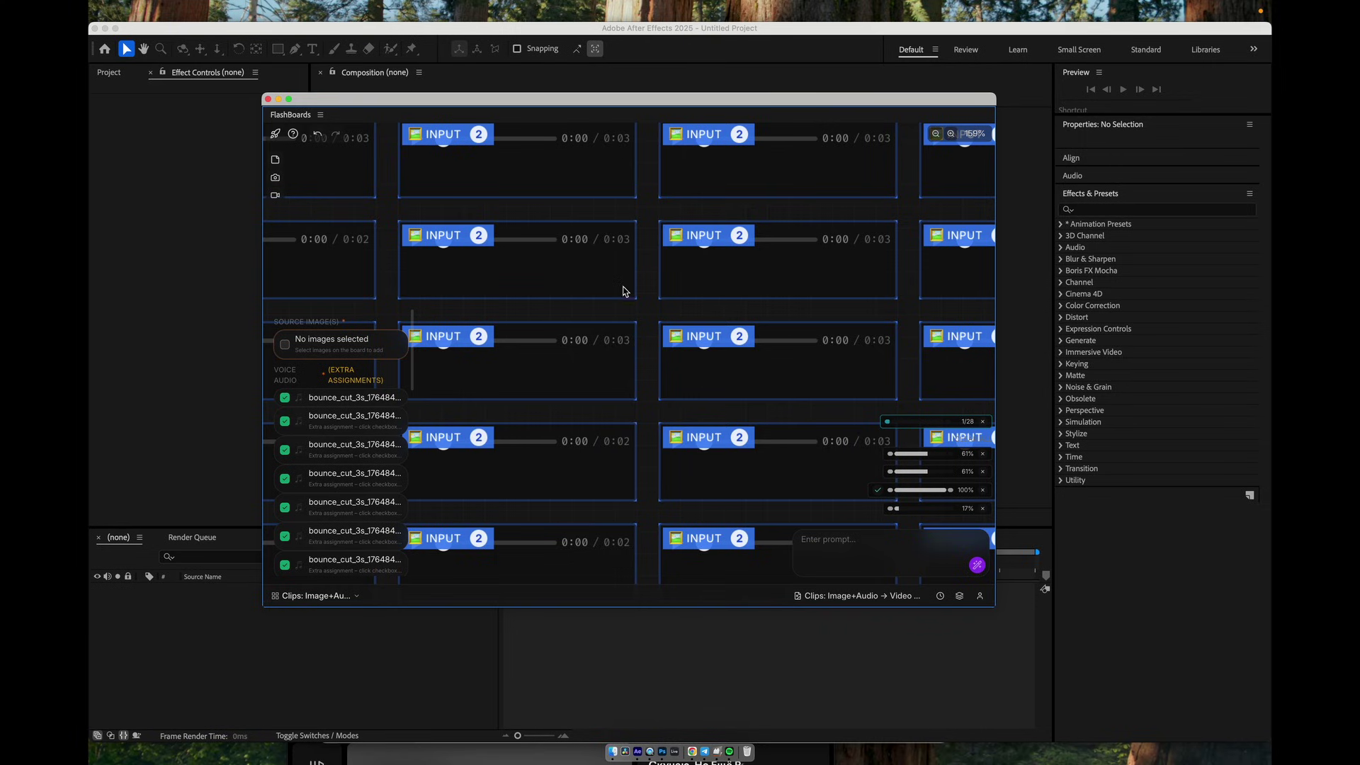
{"action": "scroll", "coordinate": [627, 449], "scroll_direction": "down", "scroll_amount": 3}
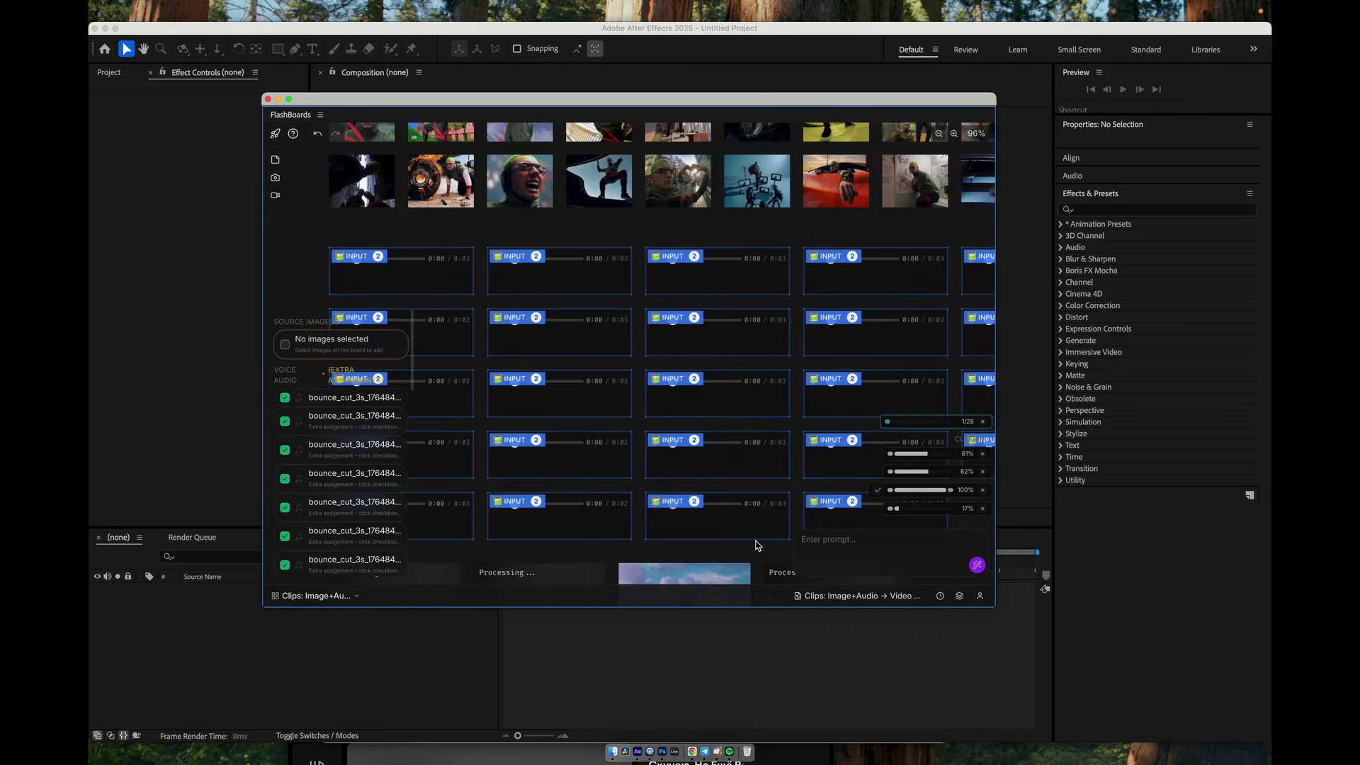
{"action": "scroll", "coordinate": [758, 545], "scroll_direction": "down", "scroll_amount": 3}
{"action": "scroll", "coordinate": [473, 429], "scroll_direction": "down", "scroll_amount": 5}
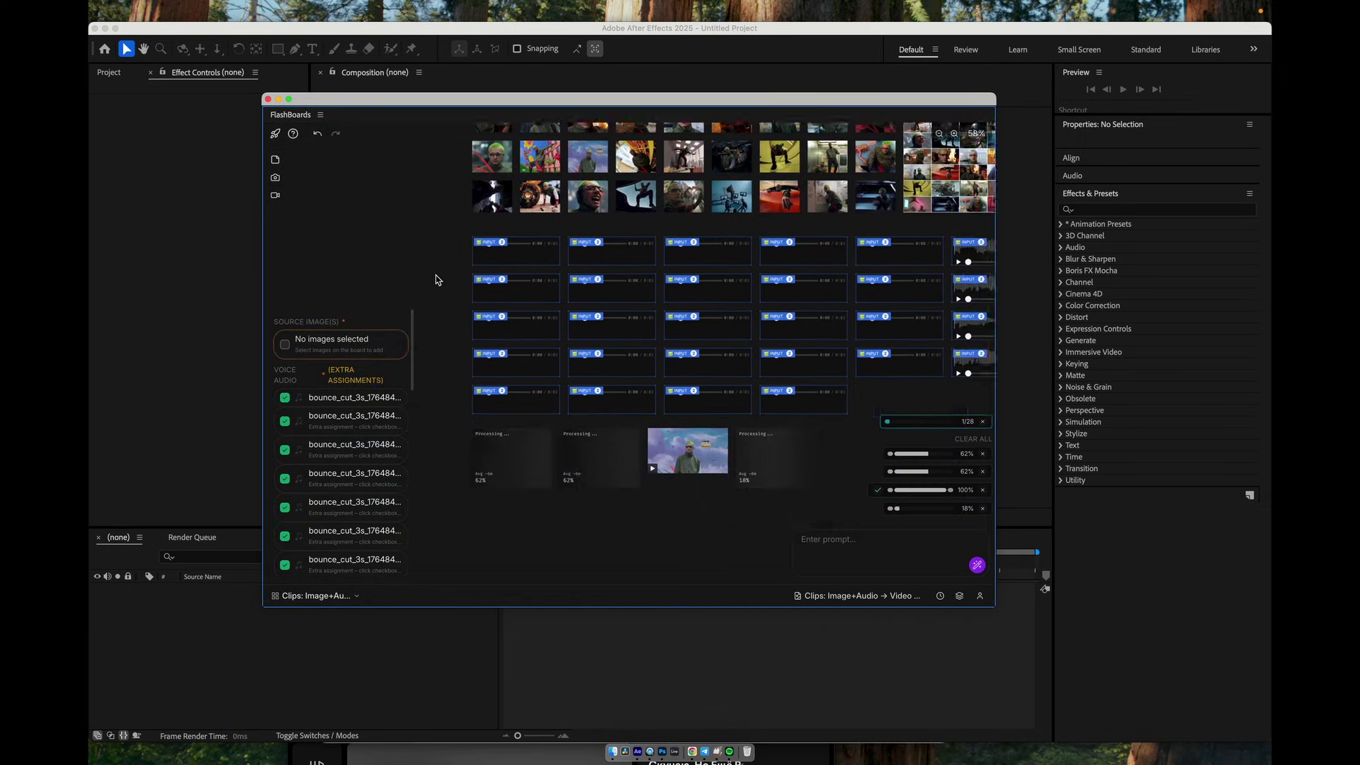
{"action": "scroll", "coordinate": [446, 440], "scroll_direction": "up", "scroll_amount": 8}
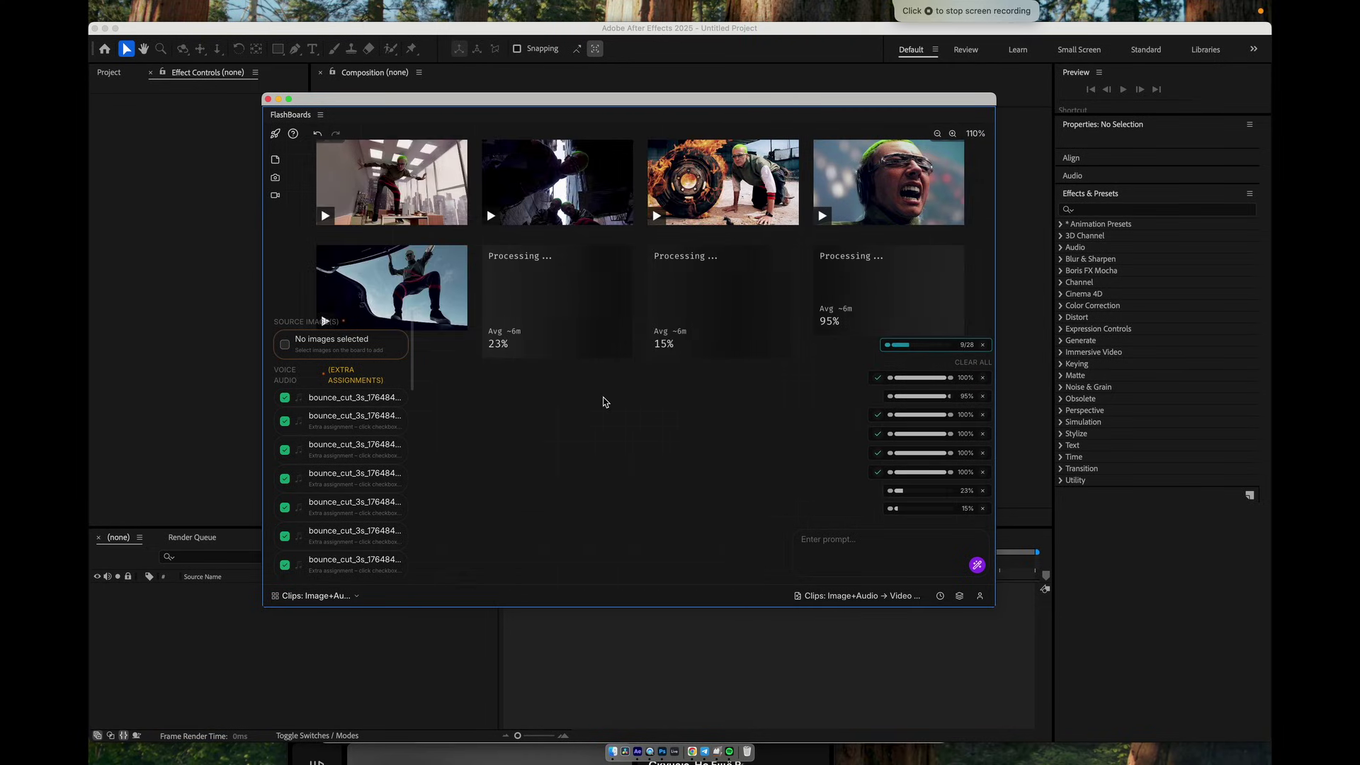
{"action": "left_click_drag", "start_coordinate": [601, 396], "coordinate": [652, 518]}
{"action": "scroll", "coordinate": [652, 522], "scroll_direction": "down", "scroll_amount": 4}
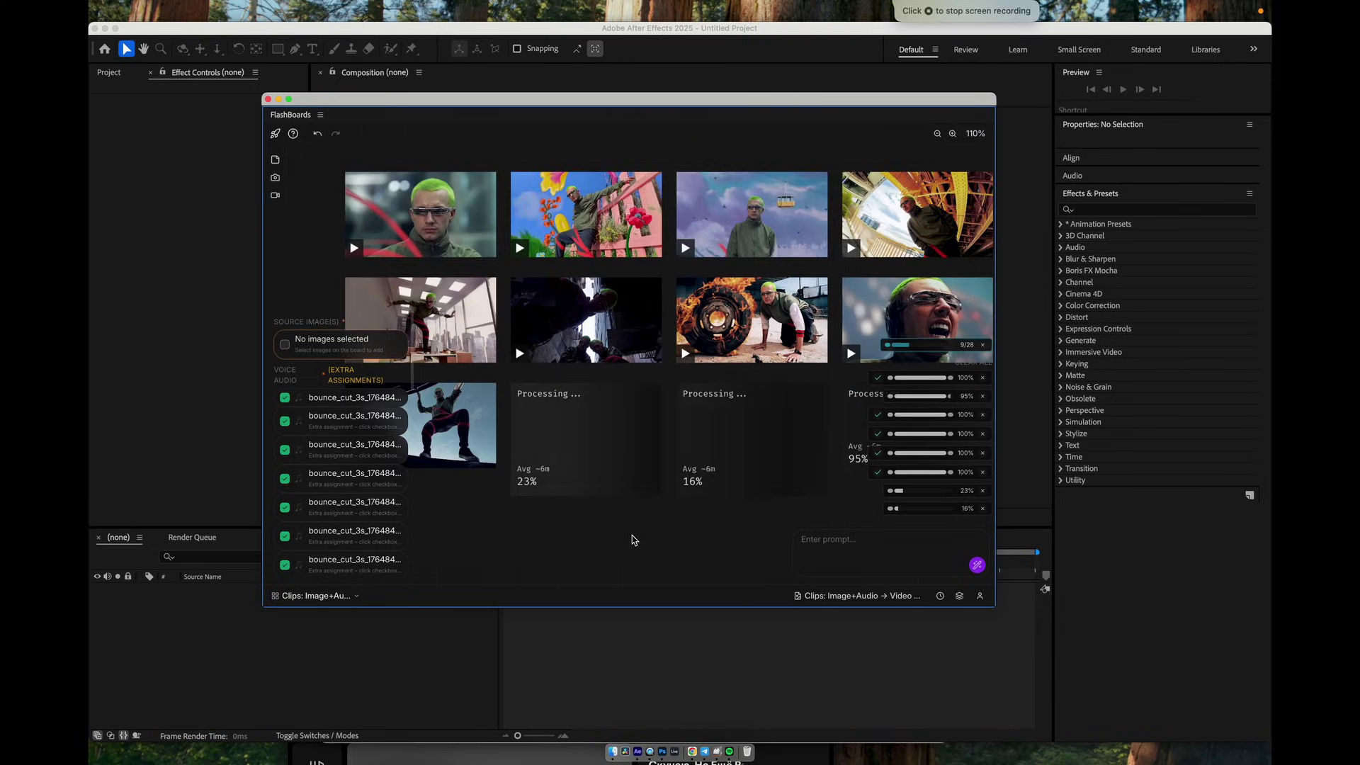
Play the generated close-up clip of the shouting character with headphones at full size, then close the preview
{"action": "left_click_drag", "start_coordinate": [626, 444], "coordinate": [609, 478]}
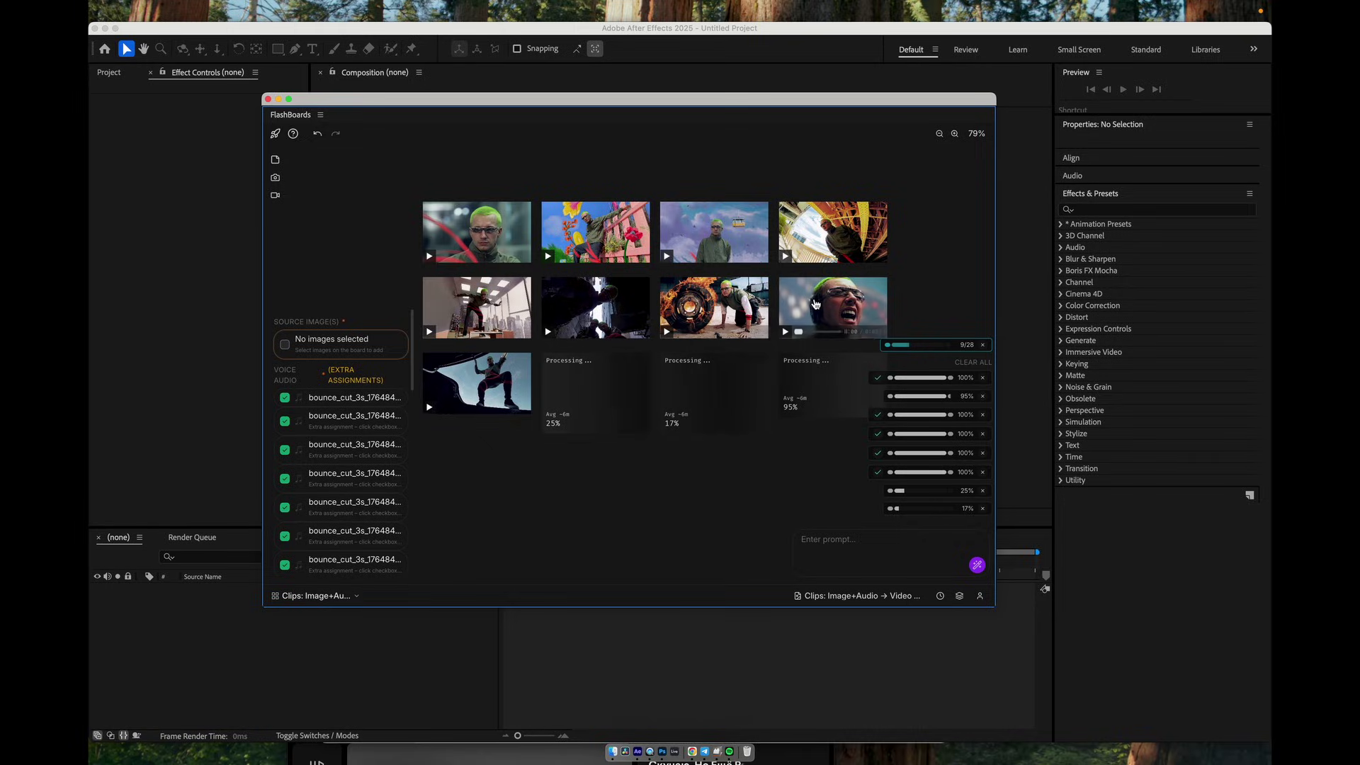
{"action": "double_click", "coordinate": [790, 299]}
{"action": "left_click", "coordinate": [315, 518]}
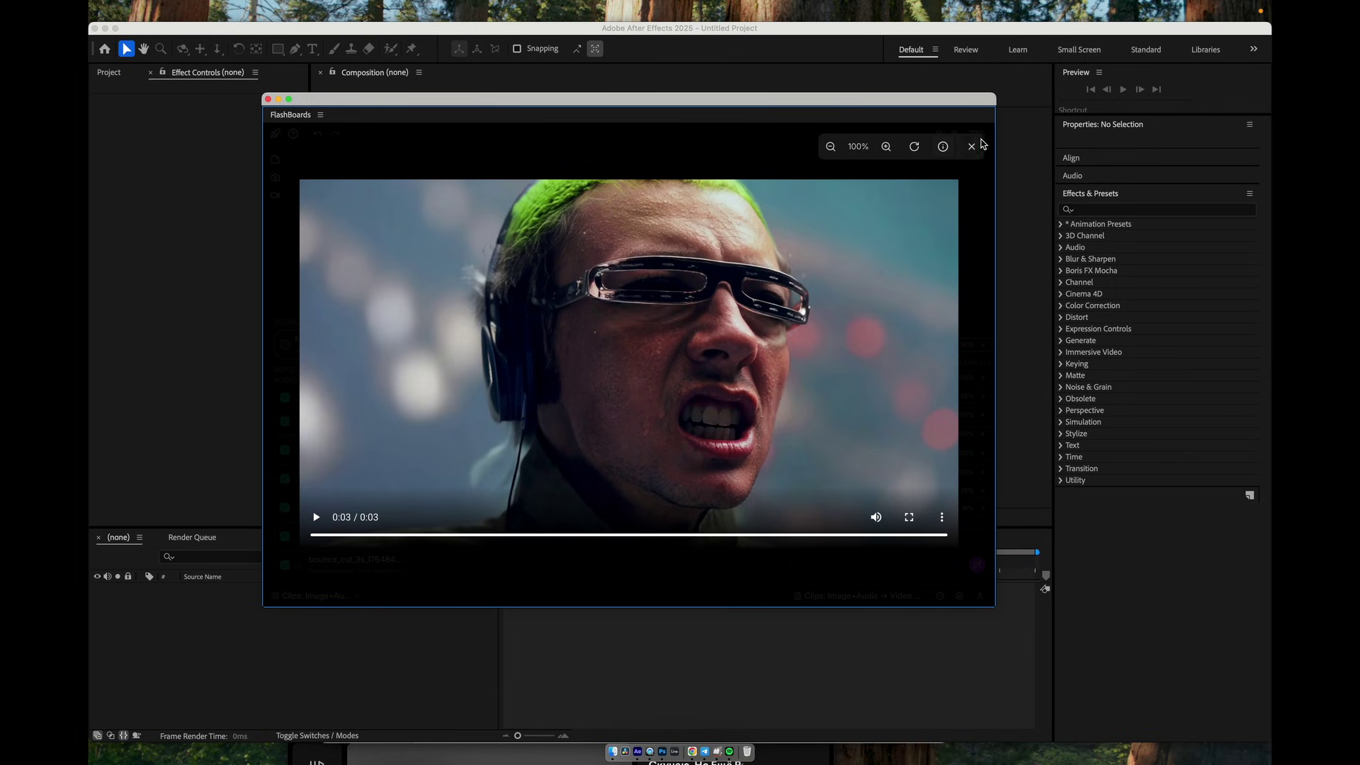
{"action": "left_click", "coordinate": [971, 147]}
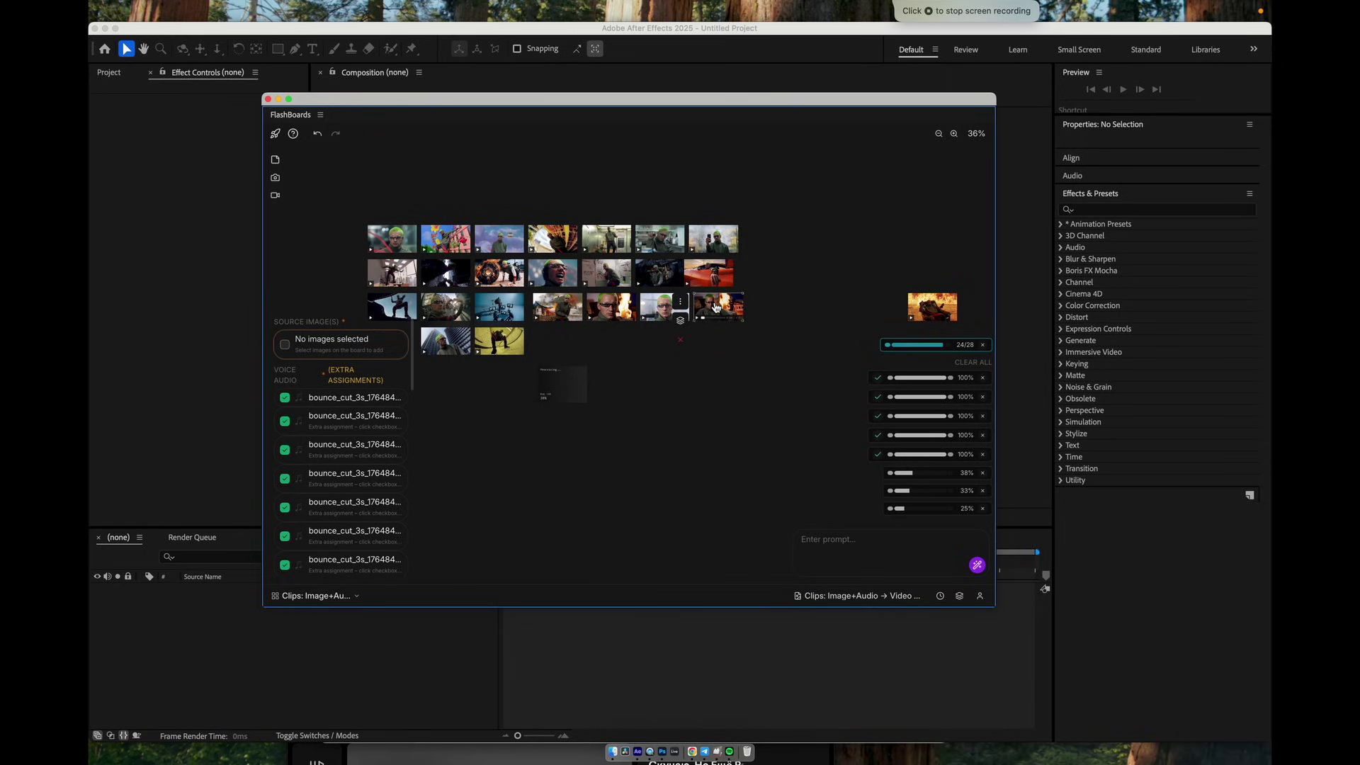
Move the stray fiery clip to the start of the fourth row of generated videos
{"action": "left_click_drag", "start_coordinate": [925, 306], "coordinate": [780, 277]}
{"action": "left_click_drag", "start_coordinate": [721, 380], "coordinate": [837, 380]}
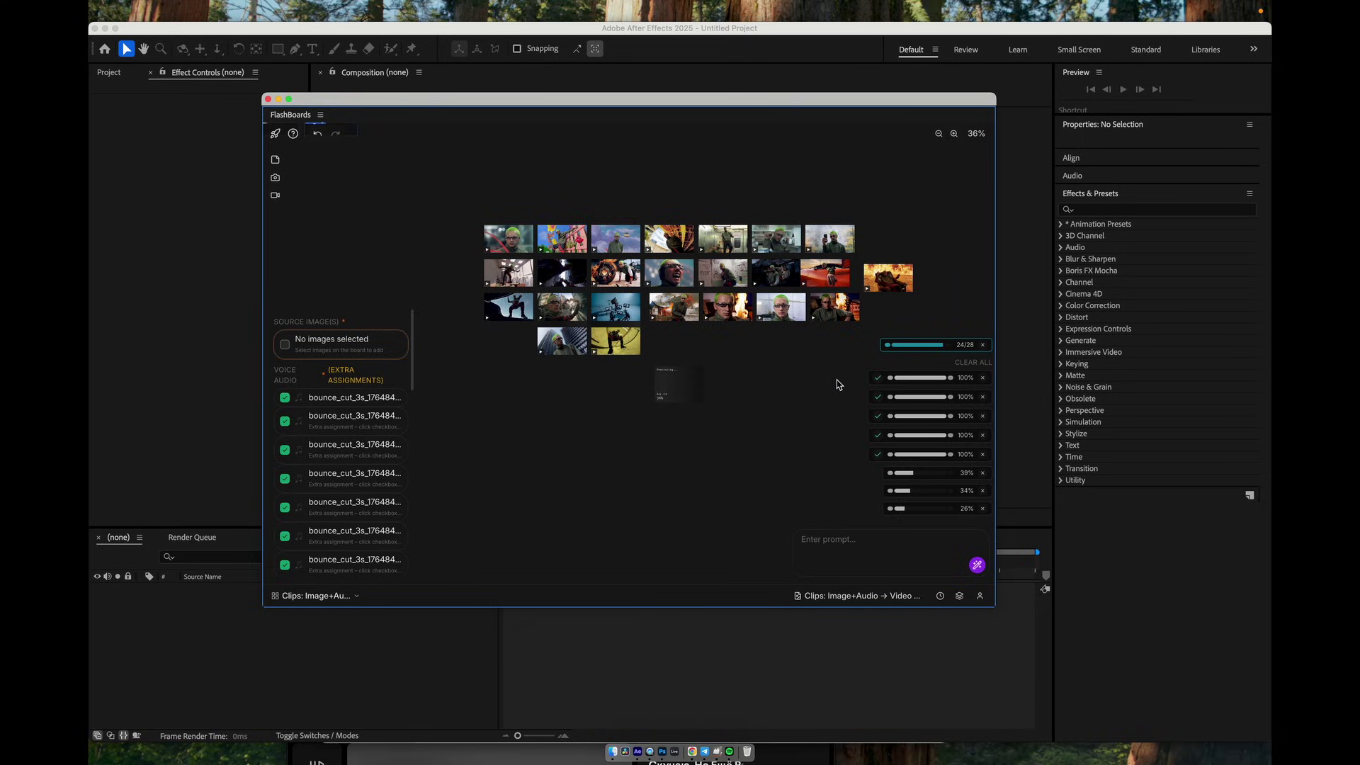
{"action": "left_click_drag", "start_coordinate": [890, 272], "coordinate": [512, 339]}
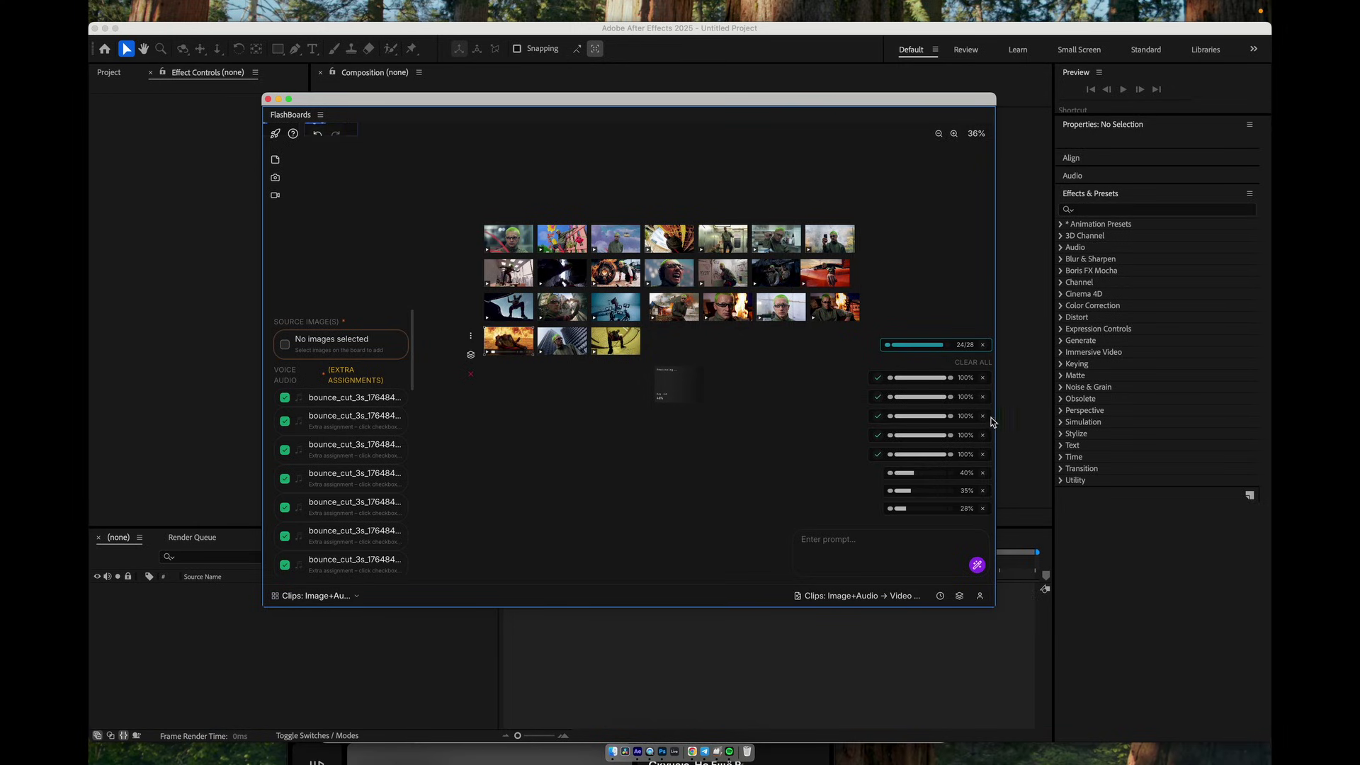
Locate the three clips still processing and line up their placeholders after the finished videos in the fourth row
{"action": "left_click", "coordinate": [937, 474]}
{"action": "left_click_drag", "start_coordinate": [635, 349], "coordinate": [630, 326]}
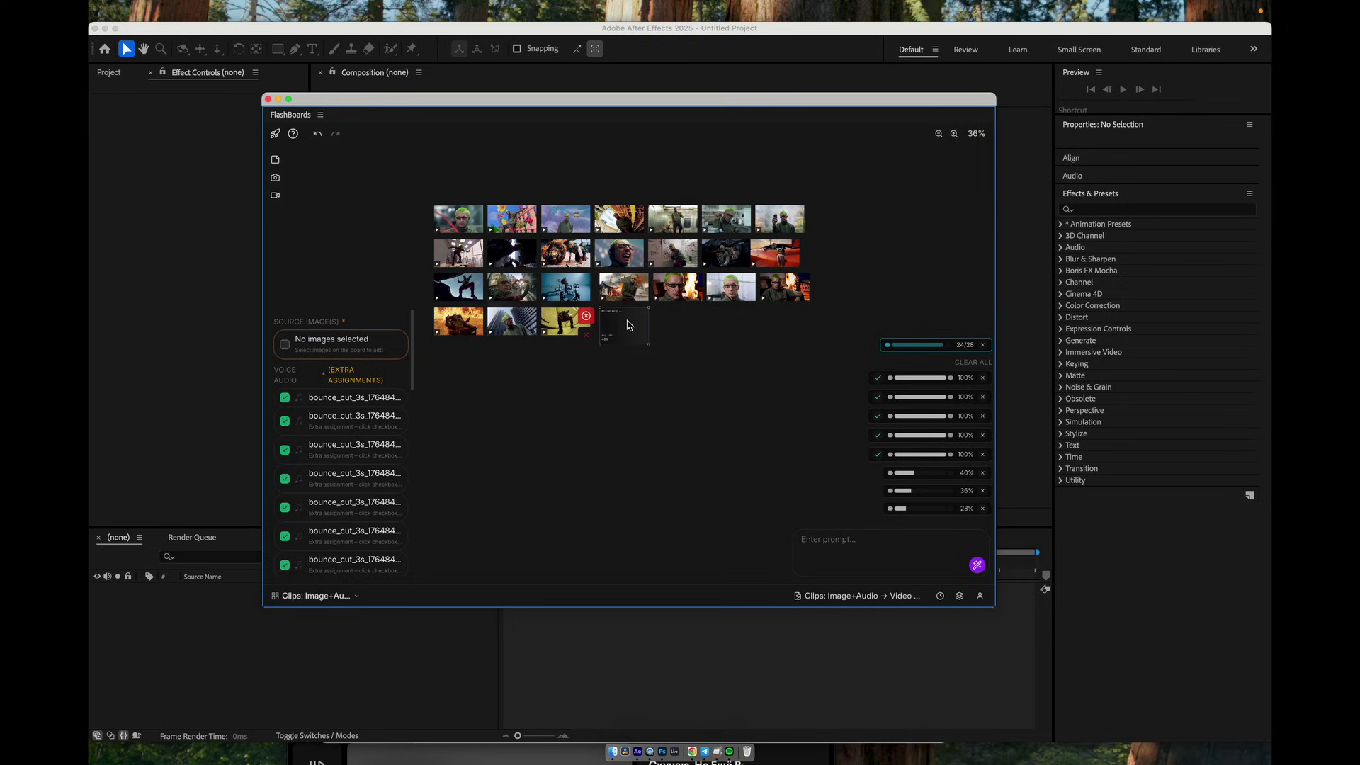
{"action": "left_click", "coordinate": [934, 473]}
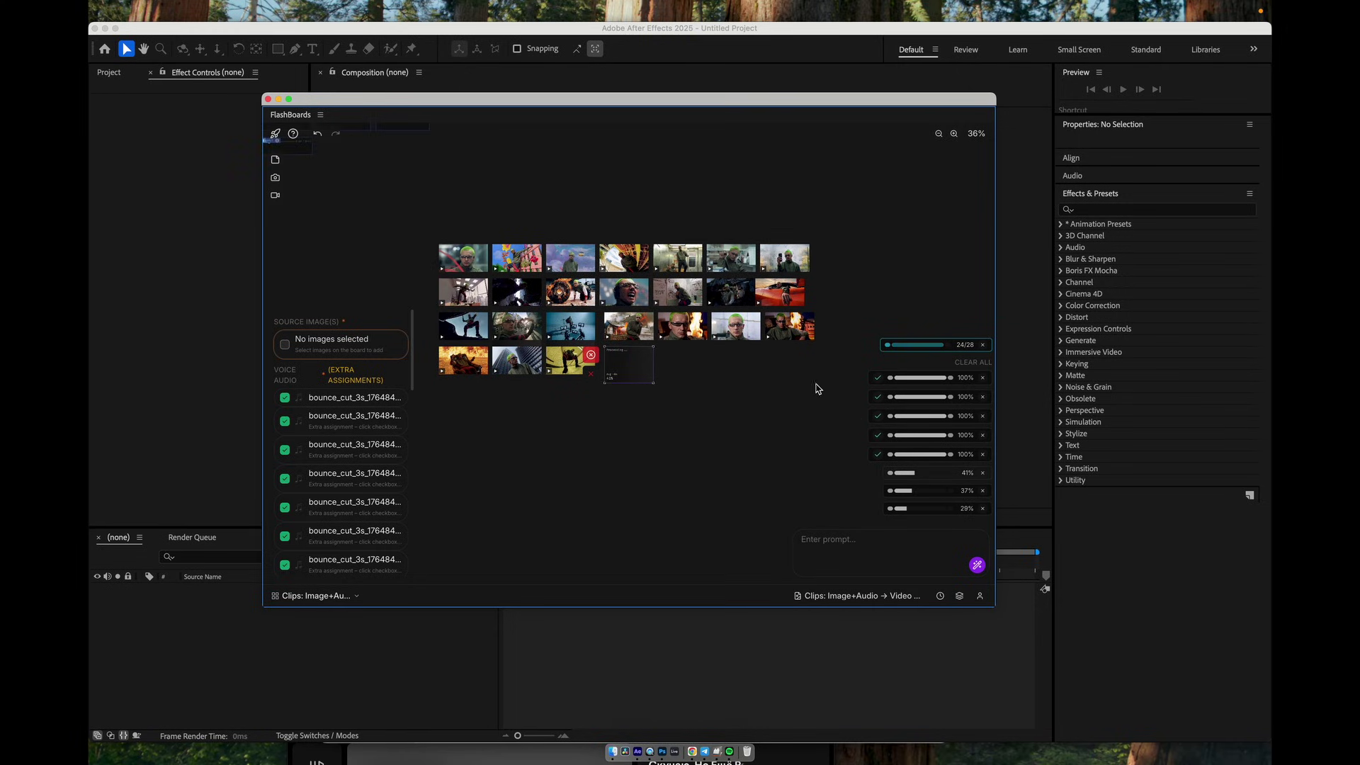
{"action": "left_click", "coordinate": [921, 492]}
{"action": "left_click_drag", "start_coordinate": [619, 366], "coordinate": [784, 386]}
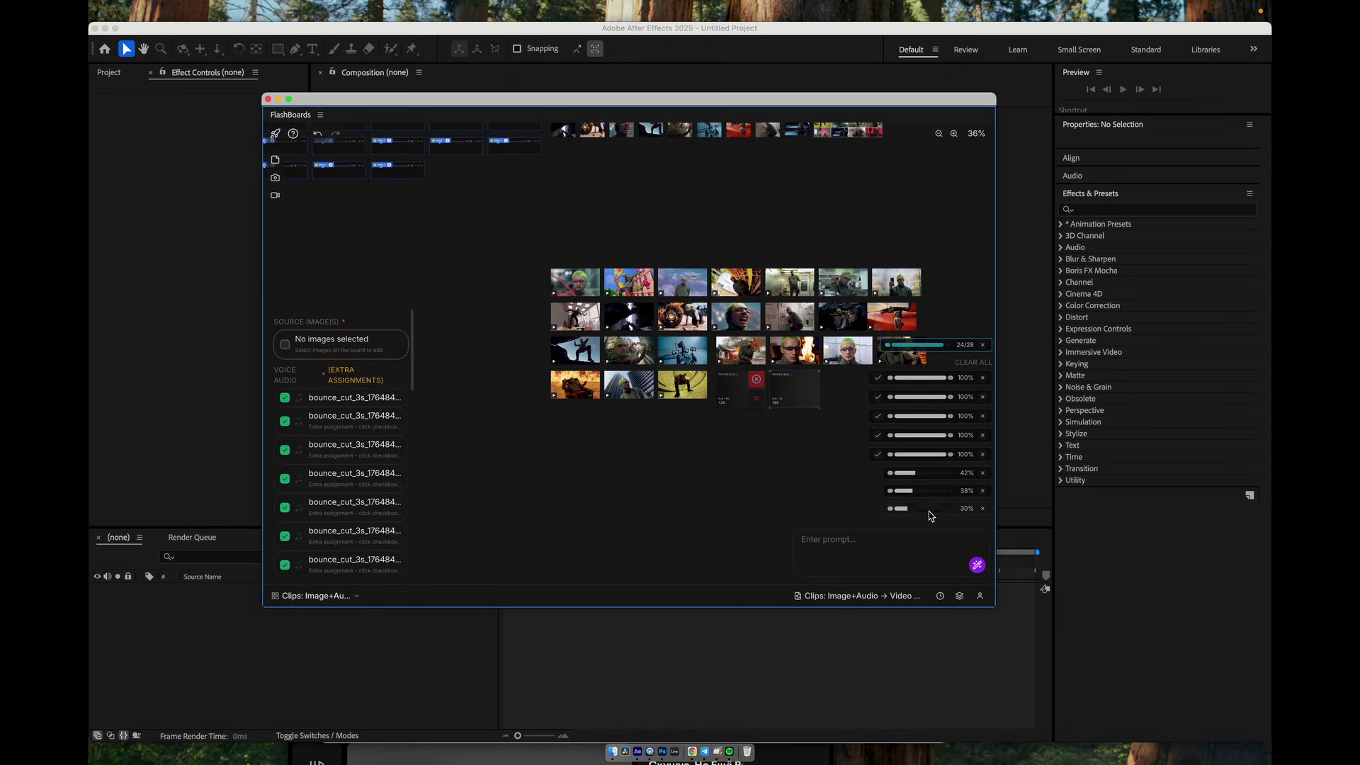
{"action": "scroll", "coordinate": [819, 428], "scroll_direction": "right", "scroll_amount": 2}
{"action": "left_click_drag", "start_coordinate": [785, 389], "coordinate": [798, 389]}
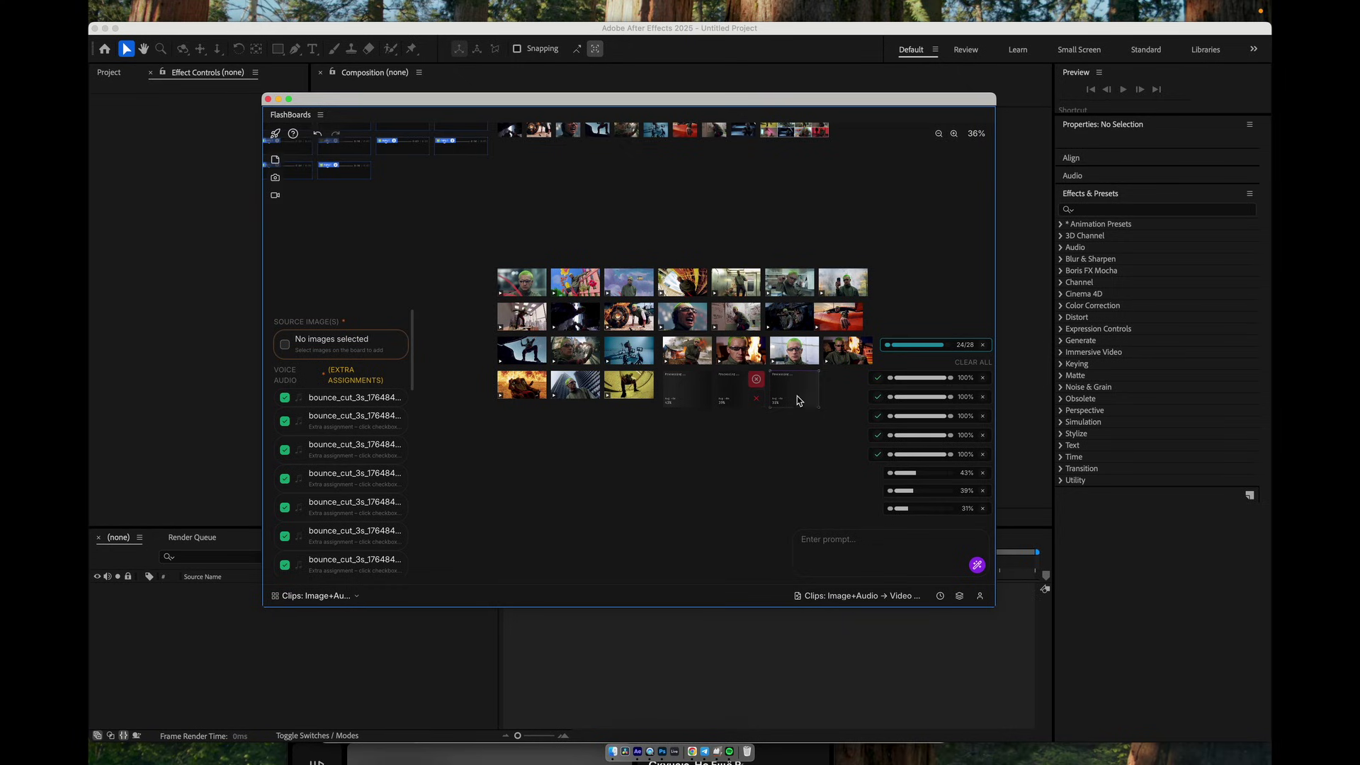
{"action": "scroll", "coordinate": [754, 434], "scroll_direction": "right", "scroll_amount": 2}
{"action": "scroll", "coordinate": [753, 435], "scroll_direction": "down", "scroll_amount": 1}
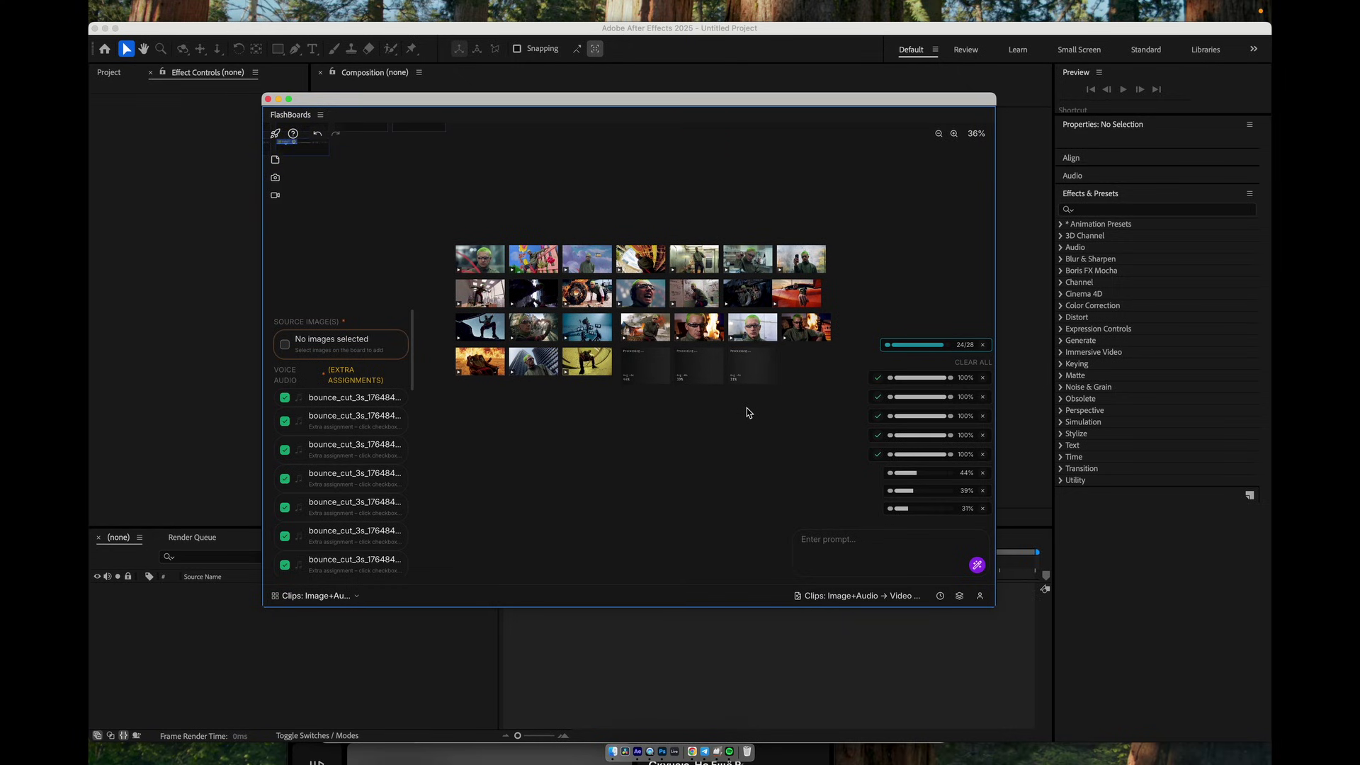
Play the generated clip of the character among floating dolls at full size, then close the preview
{"action": "scroll", "coordinate": [749, 413], "scroll_direction": "up", "scroll_amount": 3}
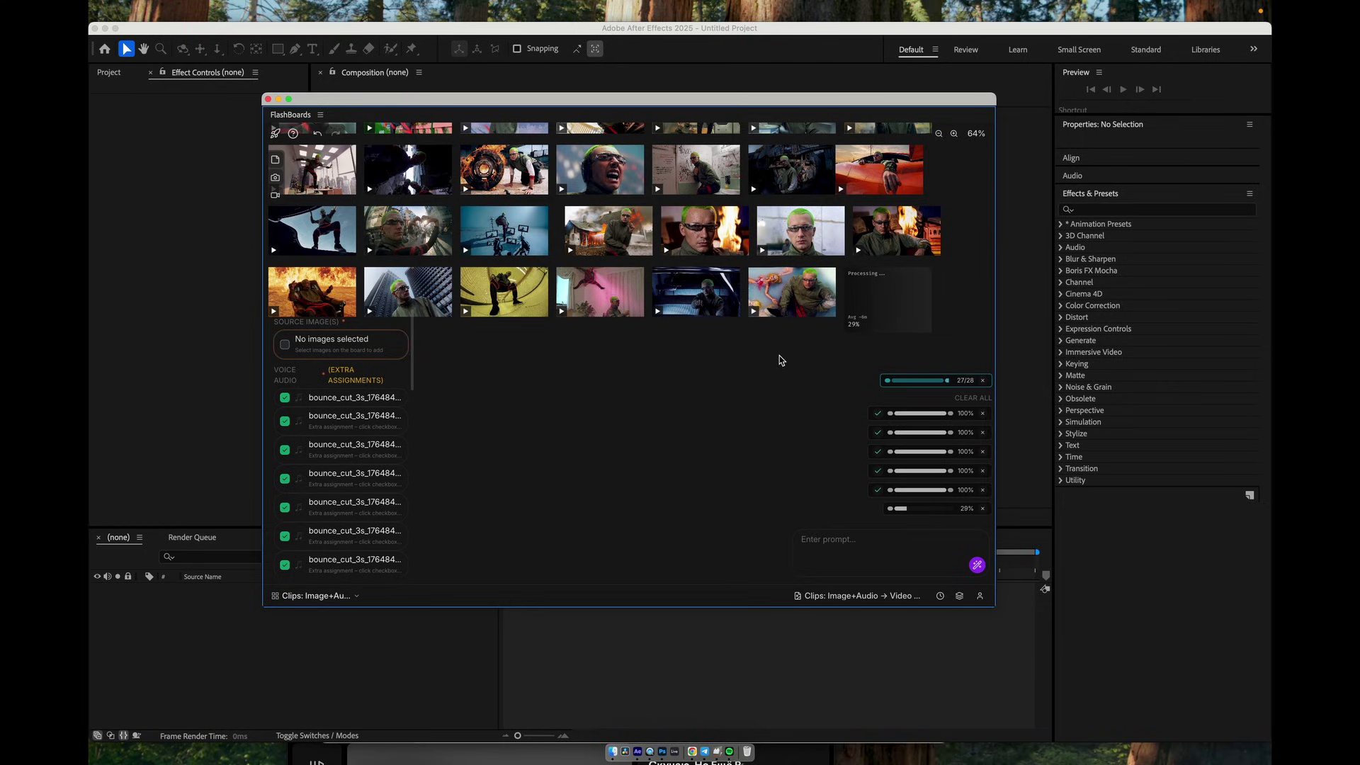
{"action": "left_click", "coordinate": [905, 294]}
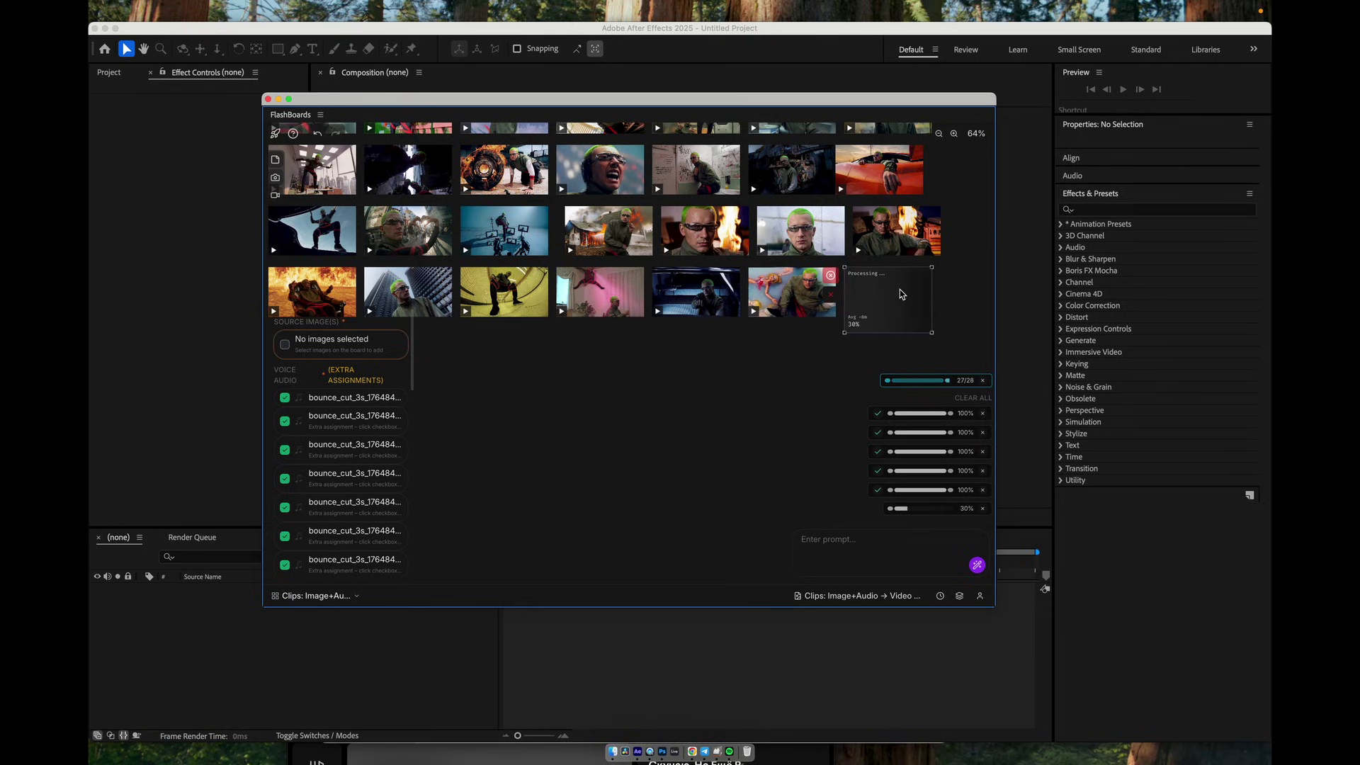
{"action": "left_click", "coordinate": [757, 381]}
{"action": "double_click", "coordinate": [781, 286]}
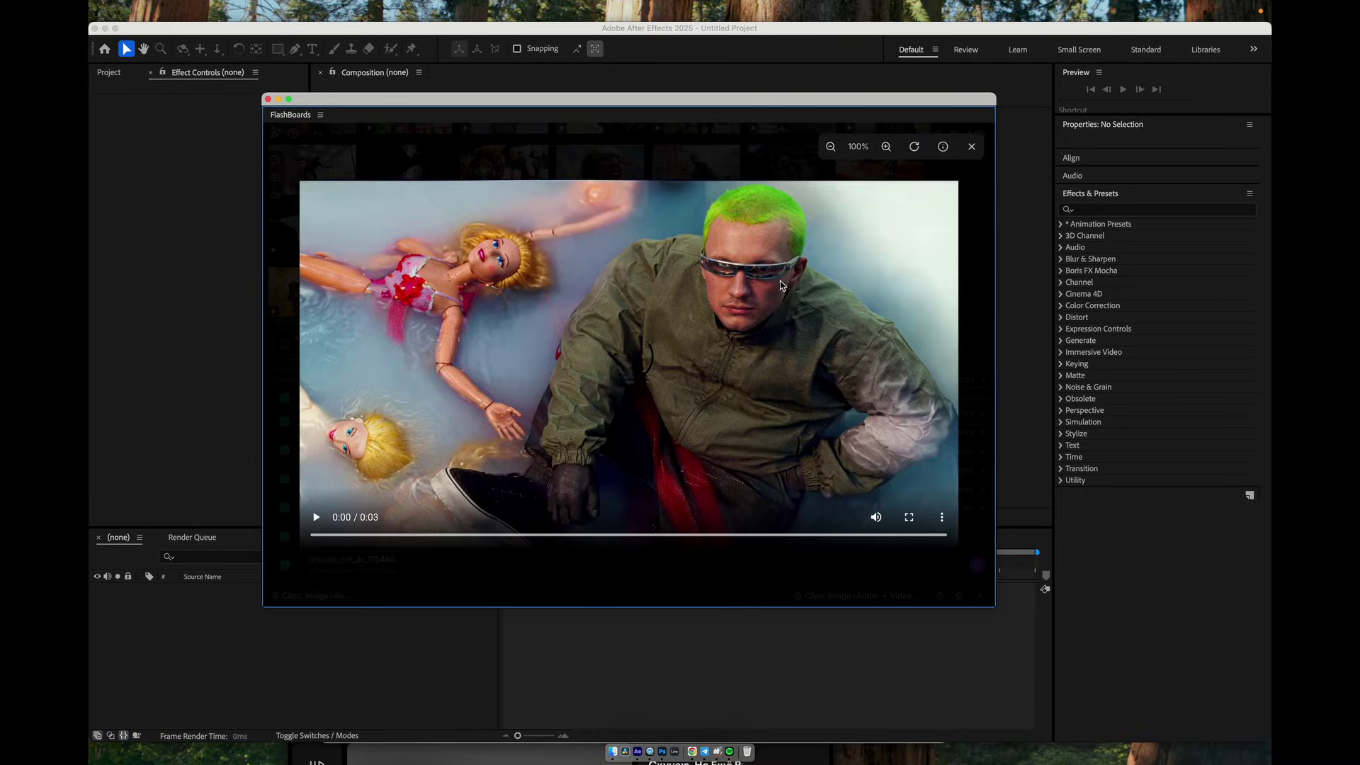
{"action": "left_click", "coordinate": [322, 518]}
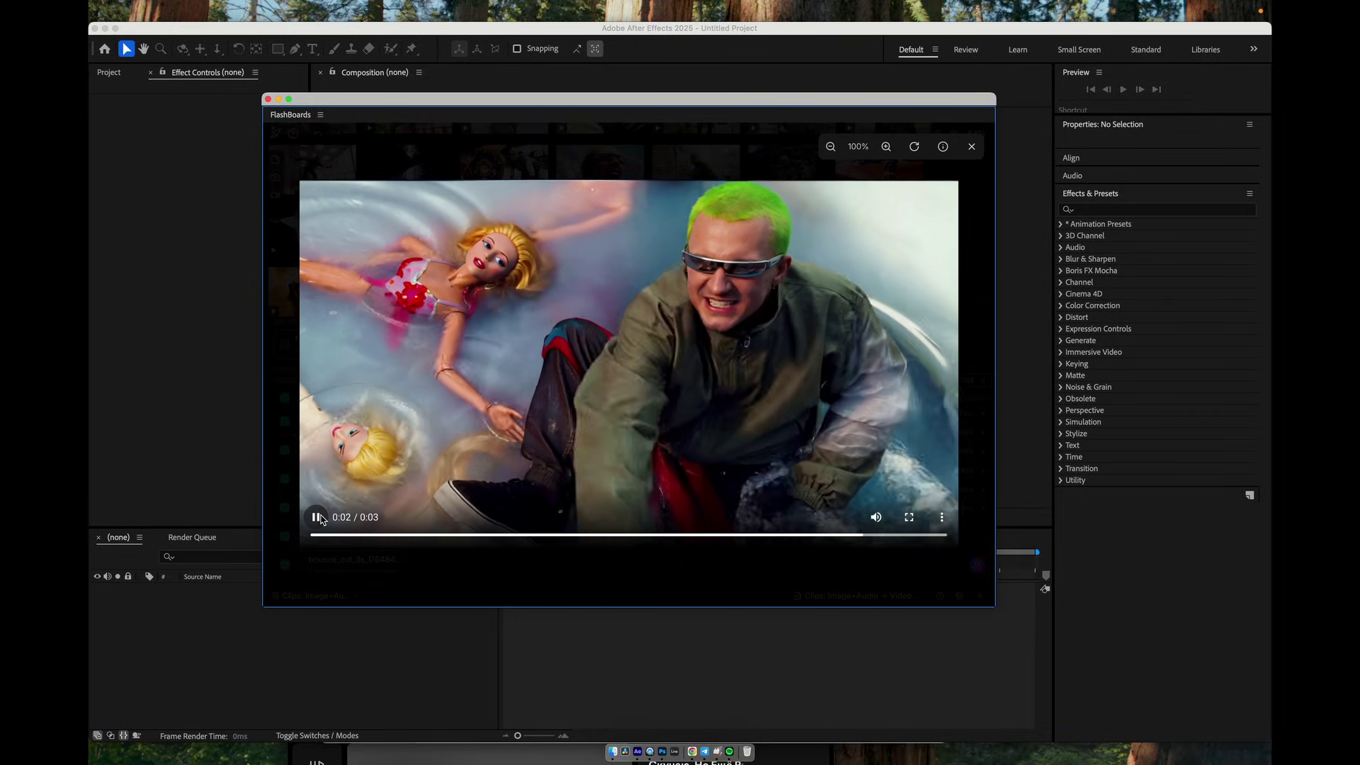
{"action": "left_click", "coordinate": [972, 148]}
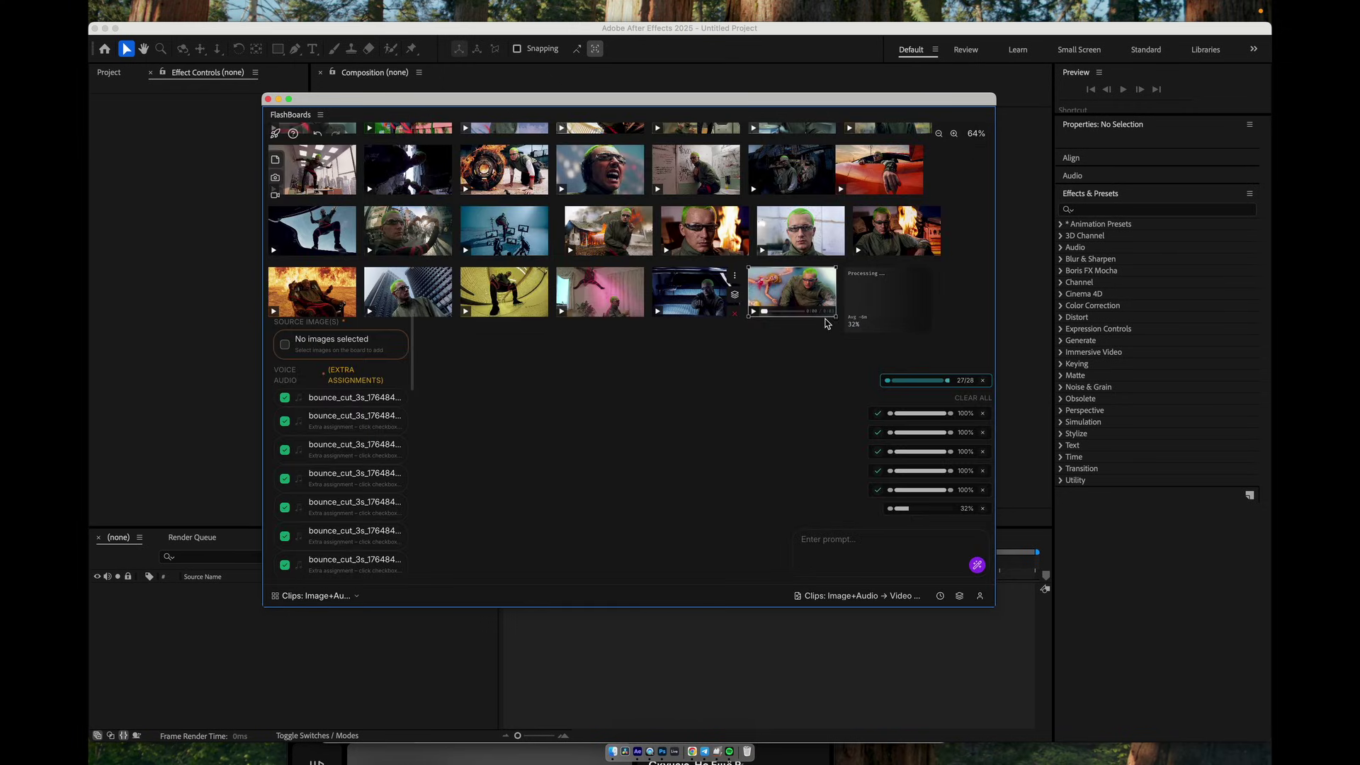
{"action": "scroll", "coordinate": [712, 437], "scroll_direction": "down", "scroll_amount": 3}
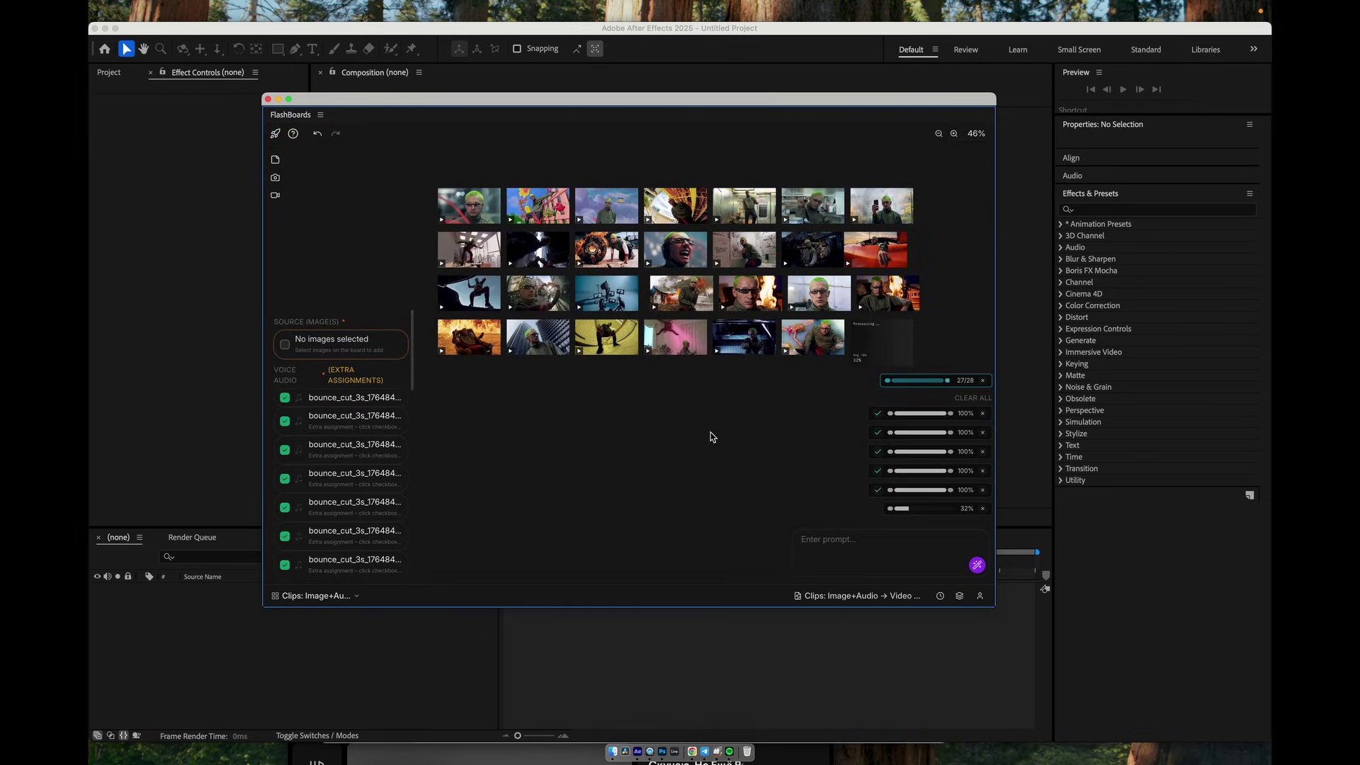
Open the finished 1:26 montage video in the full-size preview
{"action": "mouse_move", "coordinate": [1265, 5]}
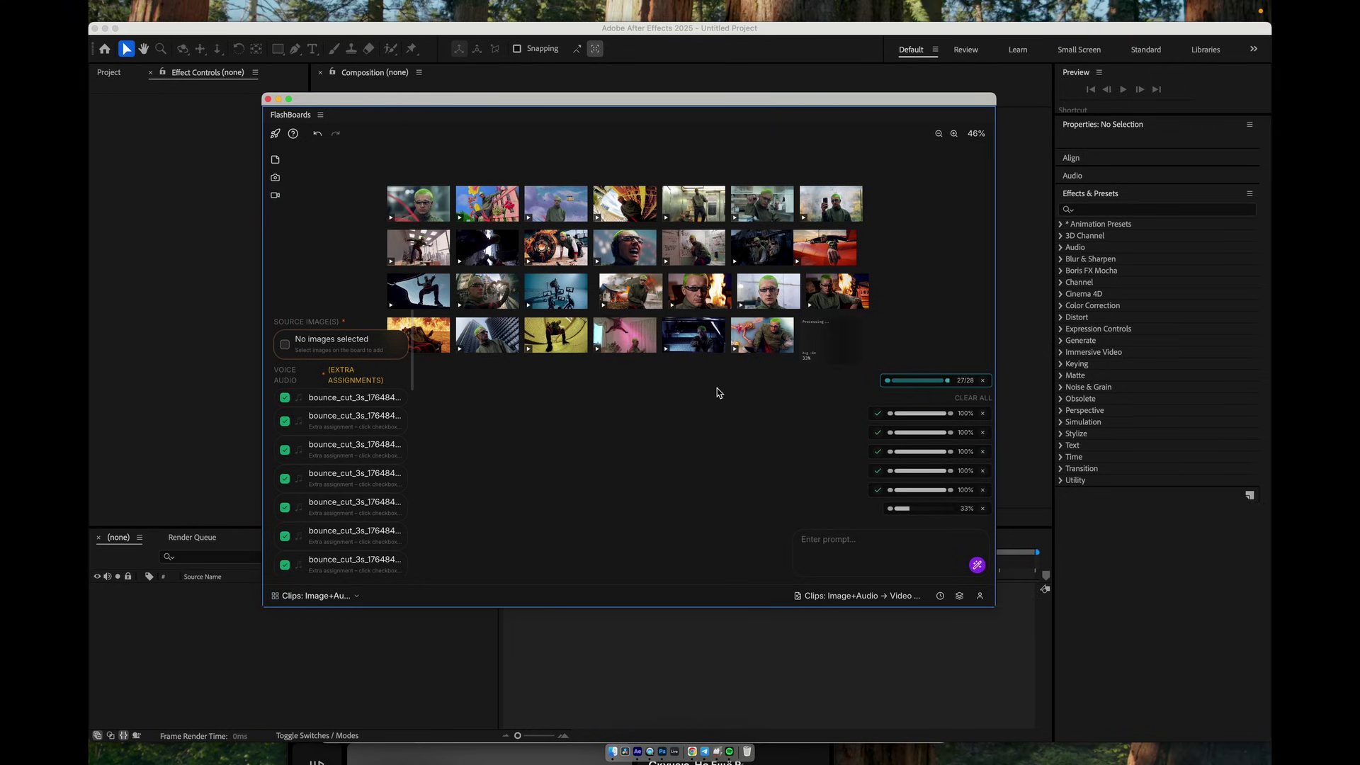
{"action": "scroll", "coordinate": [730, 399], "scroll_direction": "up", "scroll_amount": 4}
{"action": "left_click_drag", "start_coordinate": [712, 390], "coordinate": [671, 401]}
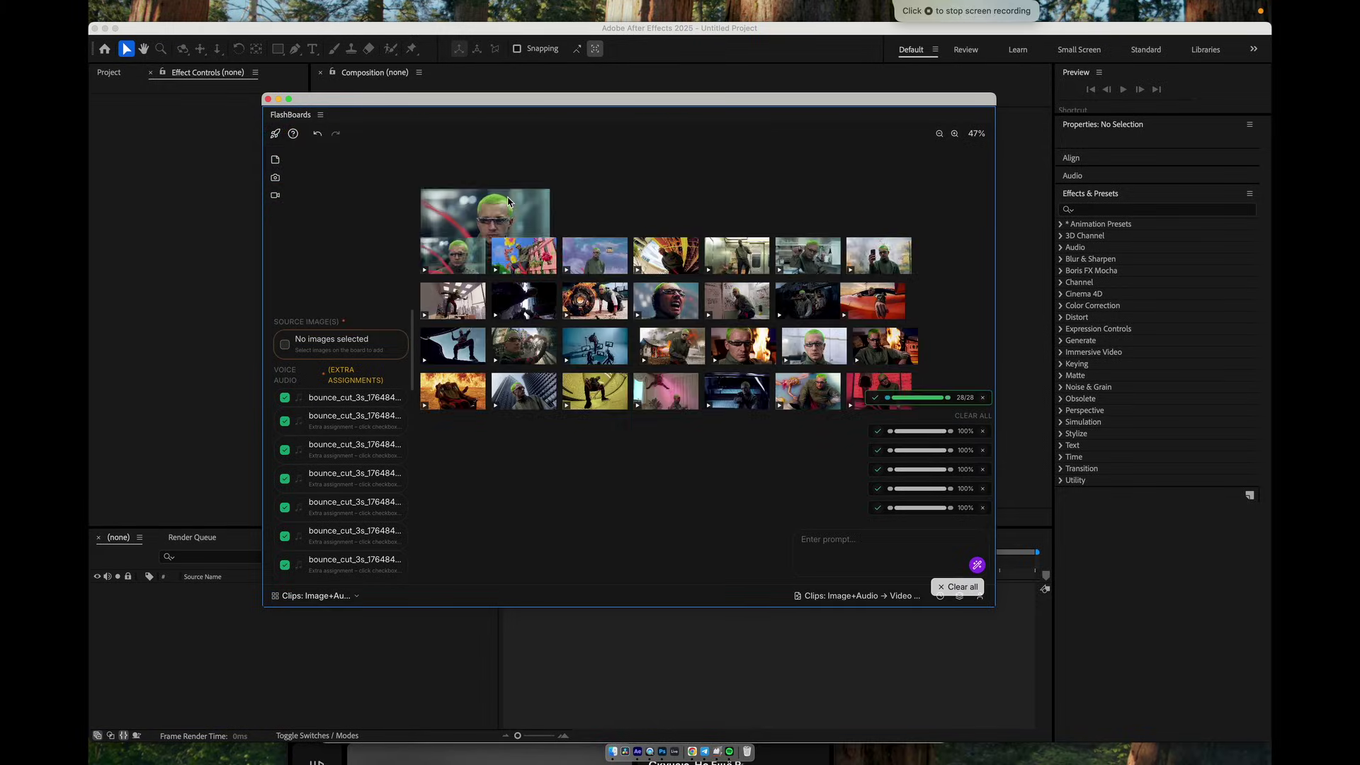
{"action": "left_click_drag", "start_coordinate": [510, 195], "coordinate": [670, 480]}
{"action": "double_click", "coordinate": [677, 493]}
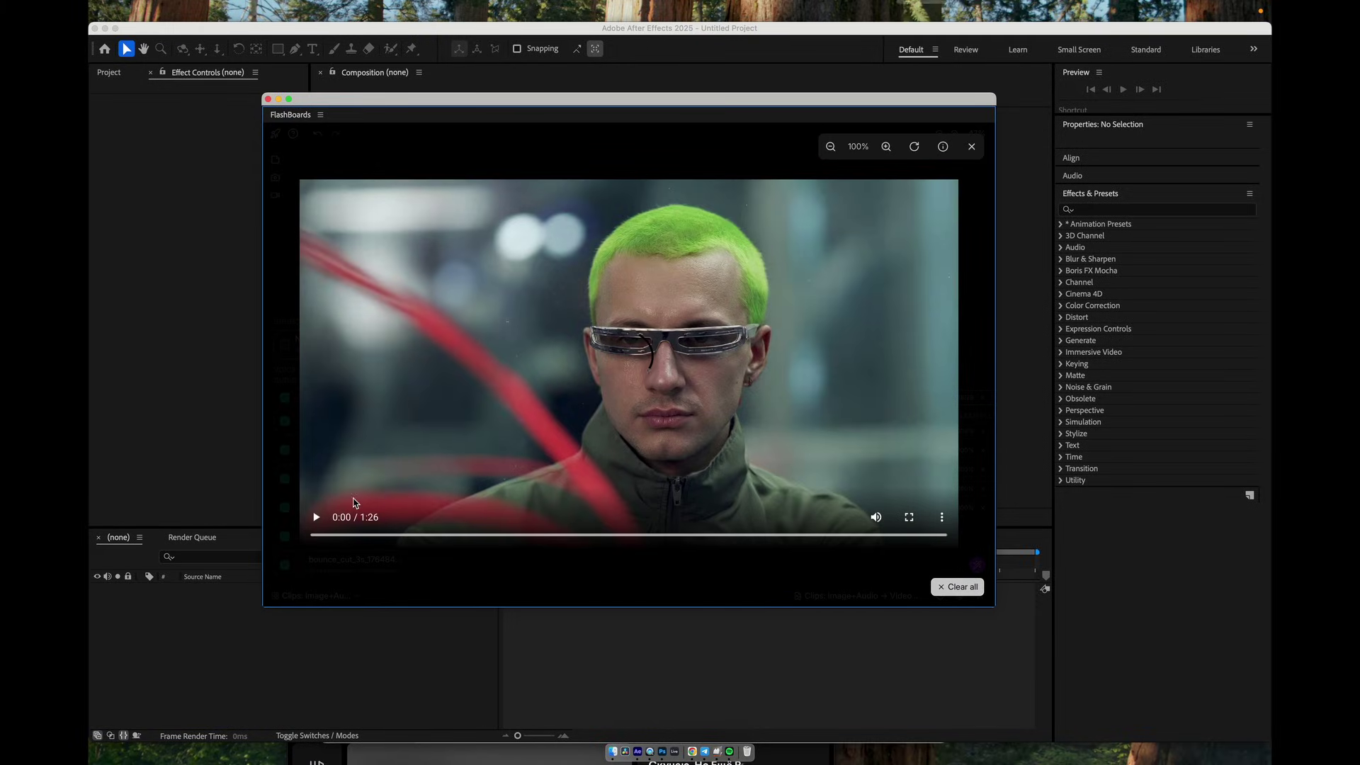
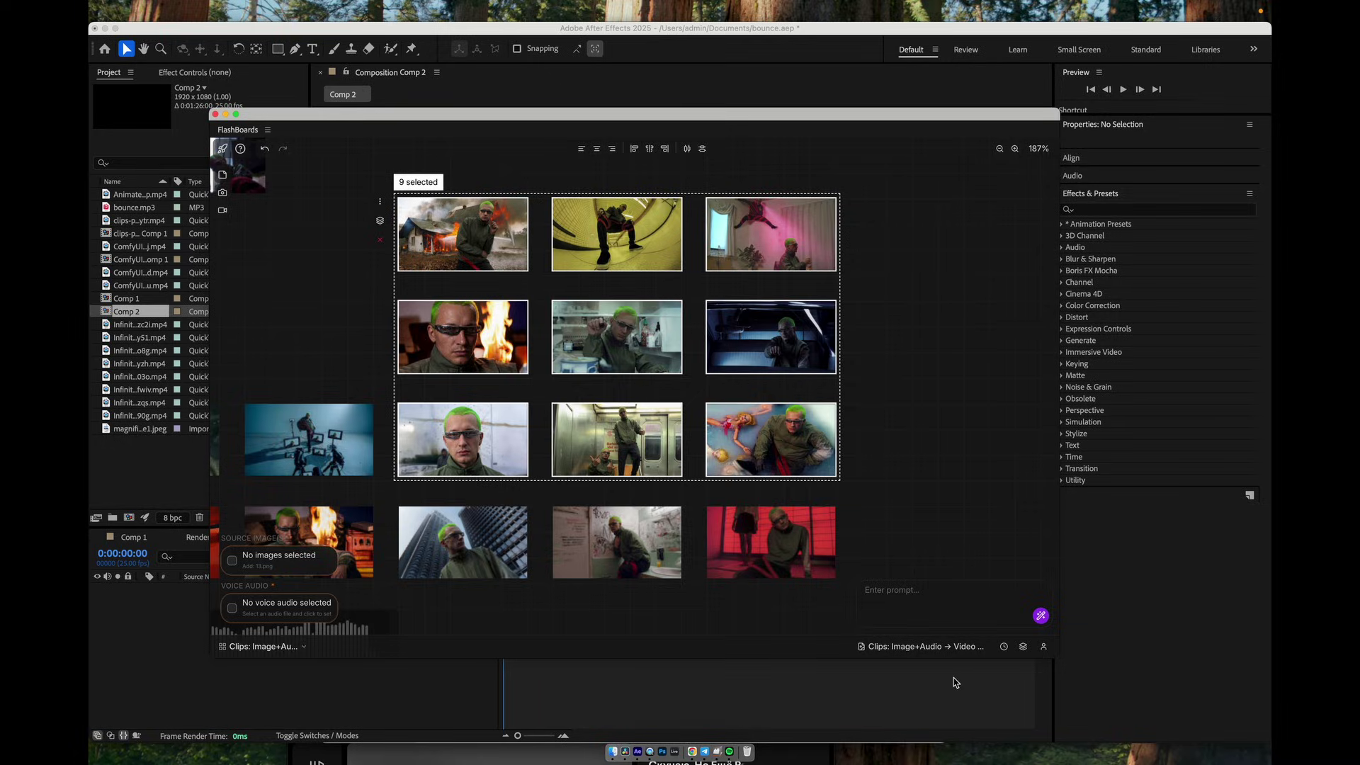
Search the AI workflows for "sora" and switch to the Image to Video (Characters) workflow
{"action": "left_click", "coordinate": [921, 649]}
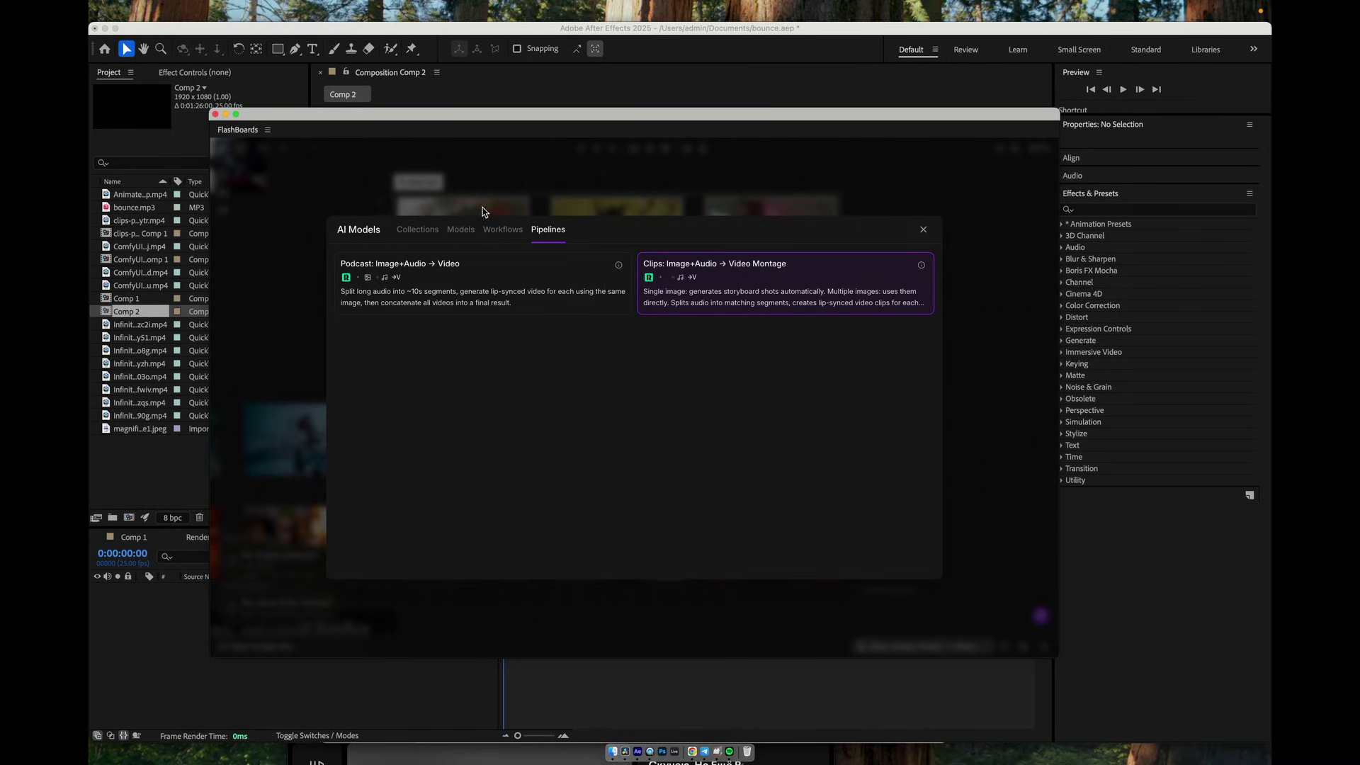
{"action": "left_click", "coordinate": [503, 229]}
{"action": "left_click", "coordinate": [423, 260]}
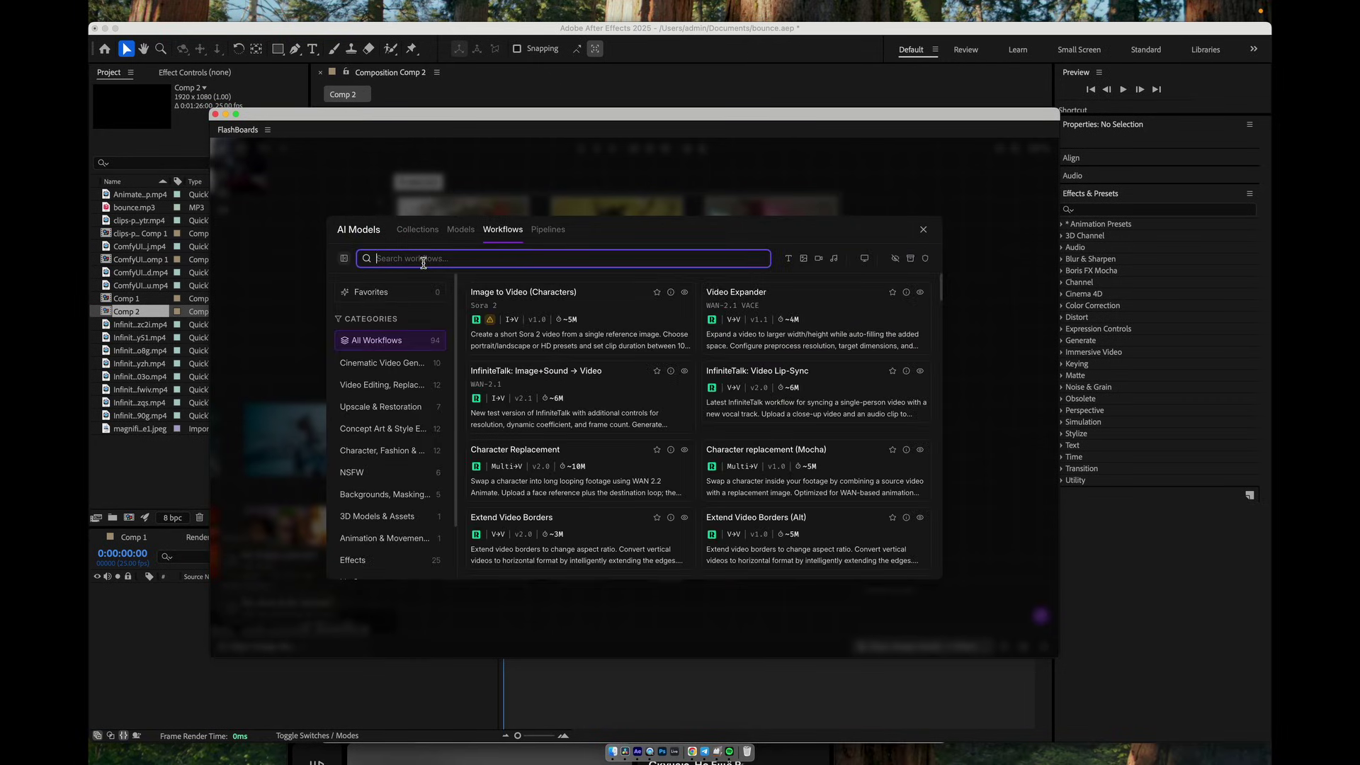
{"action": "type", "text": "sora"}
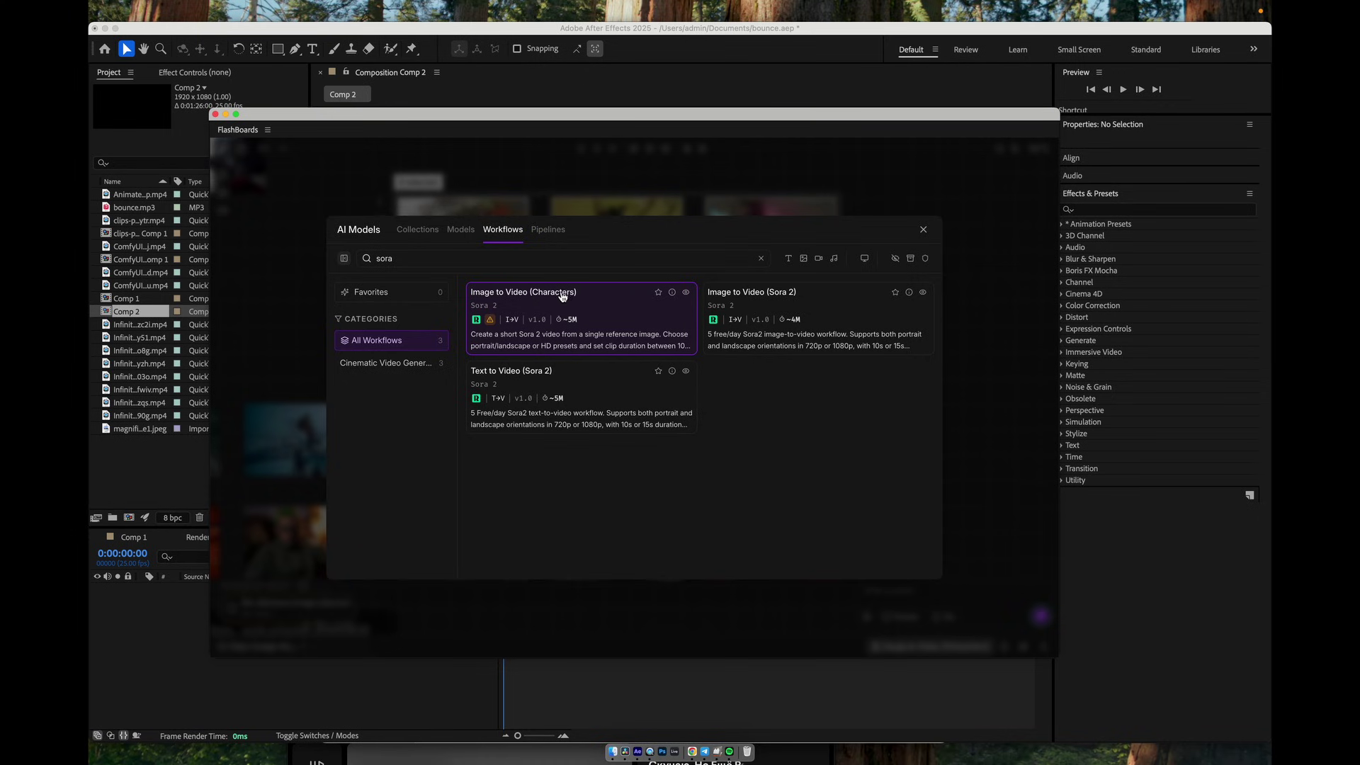
{"action": "left_click", "coordinate": [924, 231]}
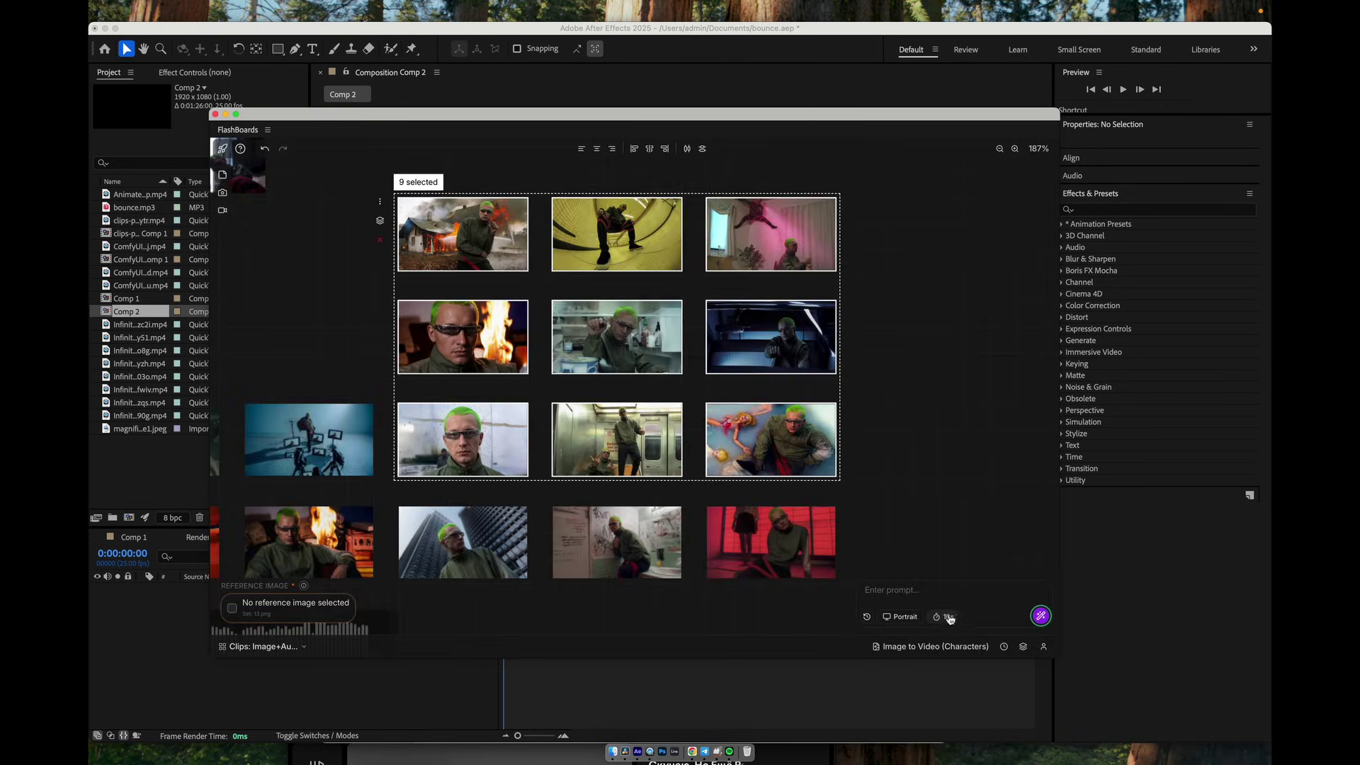
Set the video format to Landscape HD and enter the prompt "music video"
{"action": "left_click", "coordinate": [901, 616]}
{"action": "left_click", "coordinate": [918, 597]}
{"action": "left_click", "coordinate": [911, 590]}
{"action": "type", "text": "music video"}
Compose the nine selected images into a collage, enlarge it beside the image grid, and start generating its video
{"action": "left_click", "coordinate": [381, 203]}
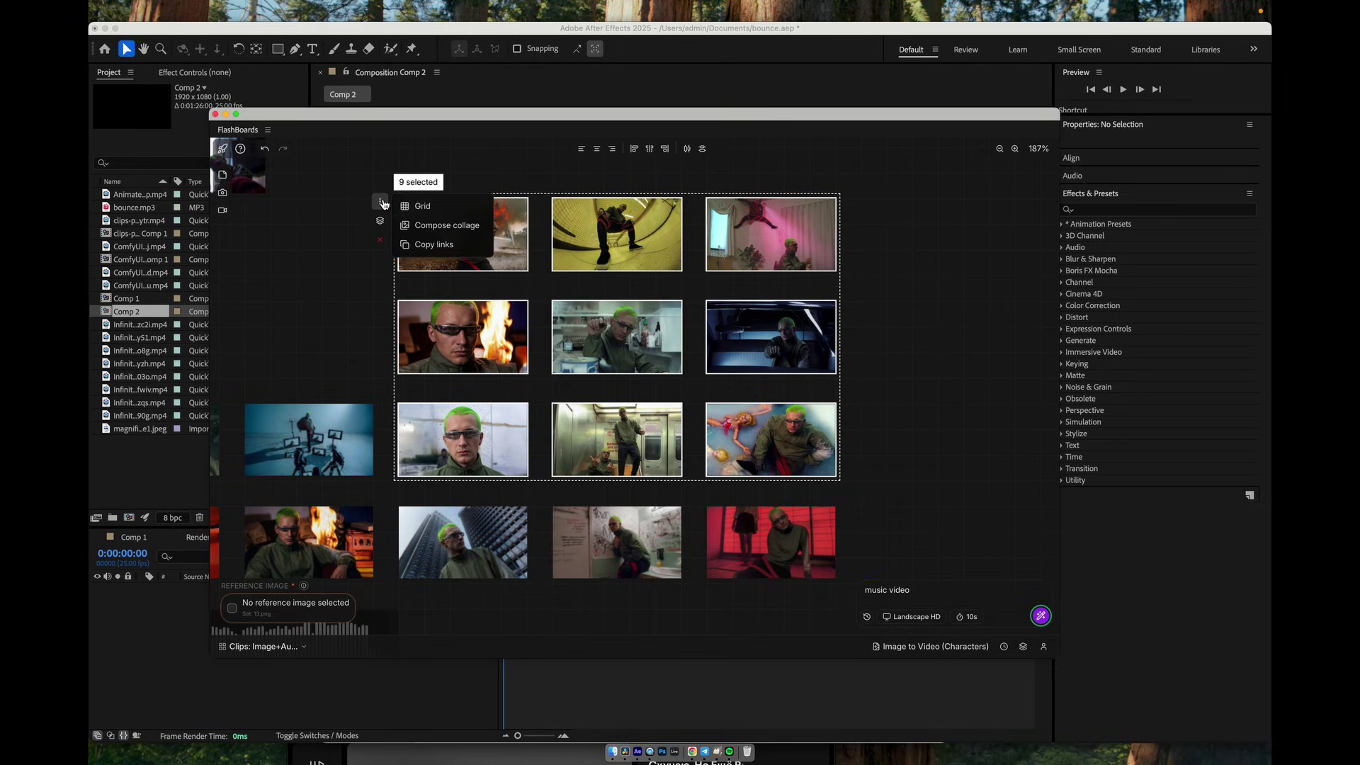
{"action": "left_click", "coordinate": [459, 232]}
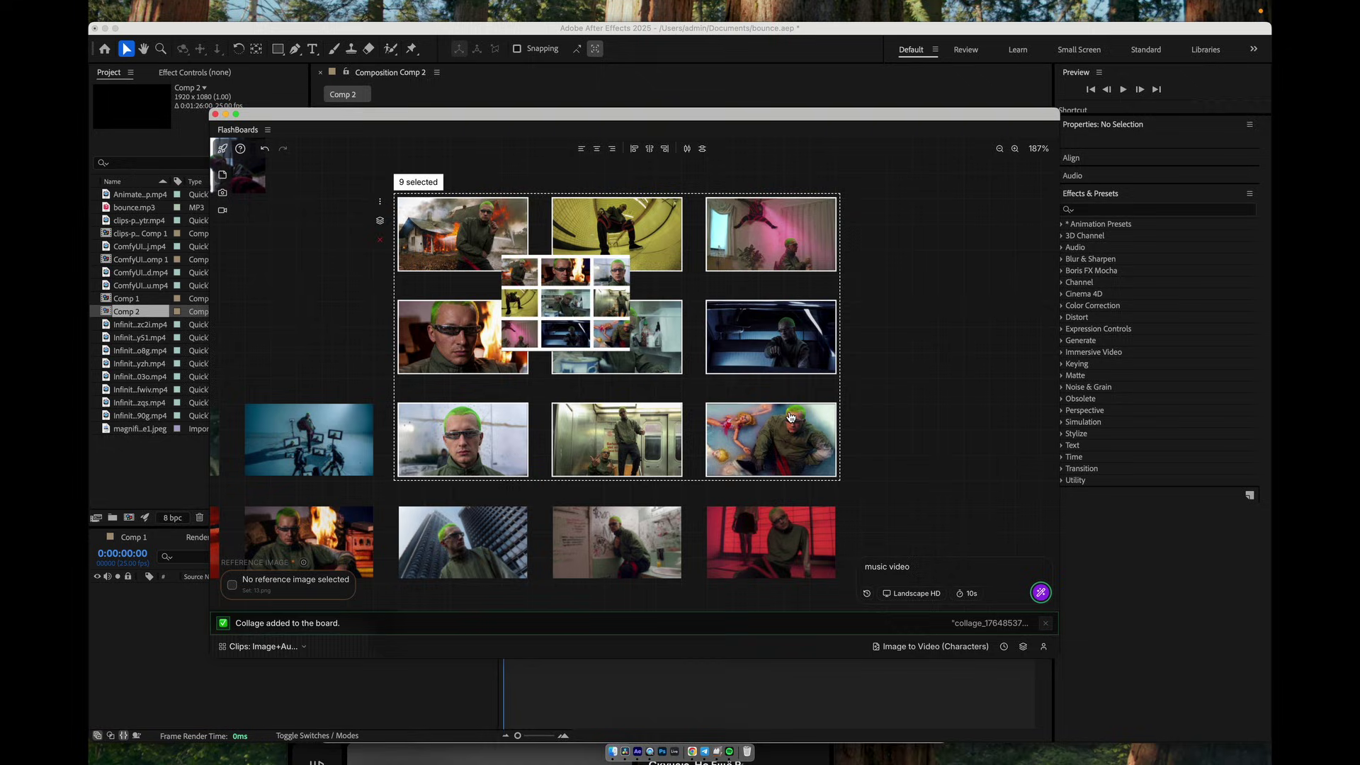
{"action": "left_click", "coordinate": [724, 321]}
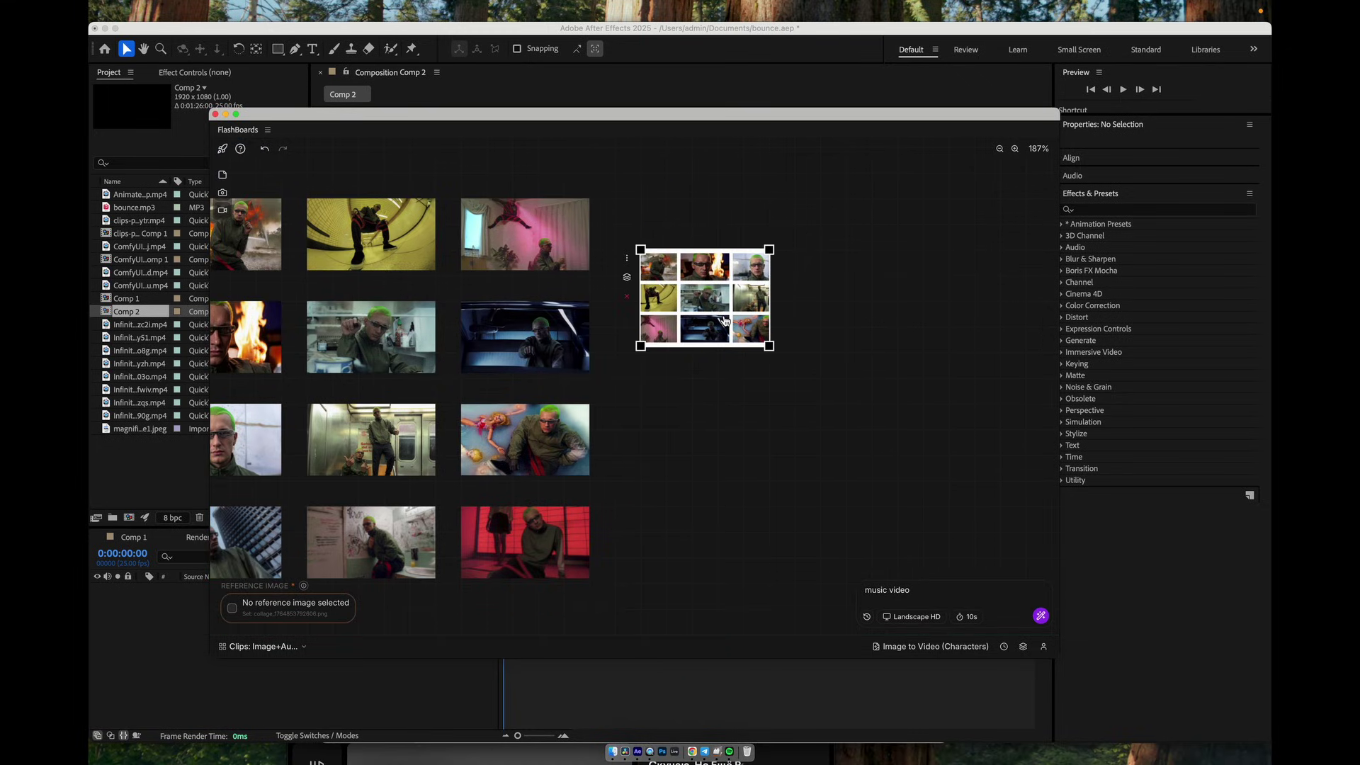
{"action": "left_click_drag", "start_coordinate": [767, 347], "coordinate": [965, 452]}
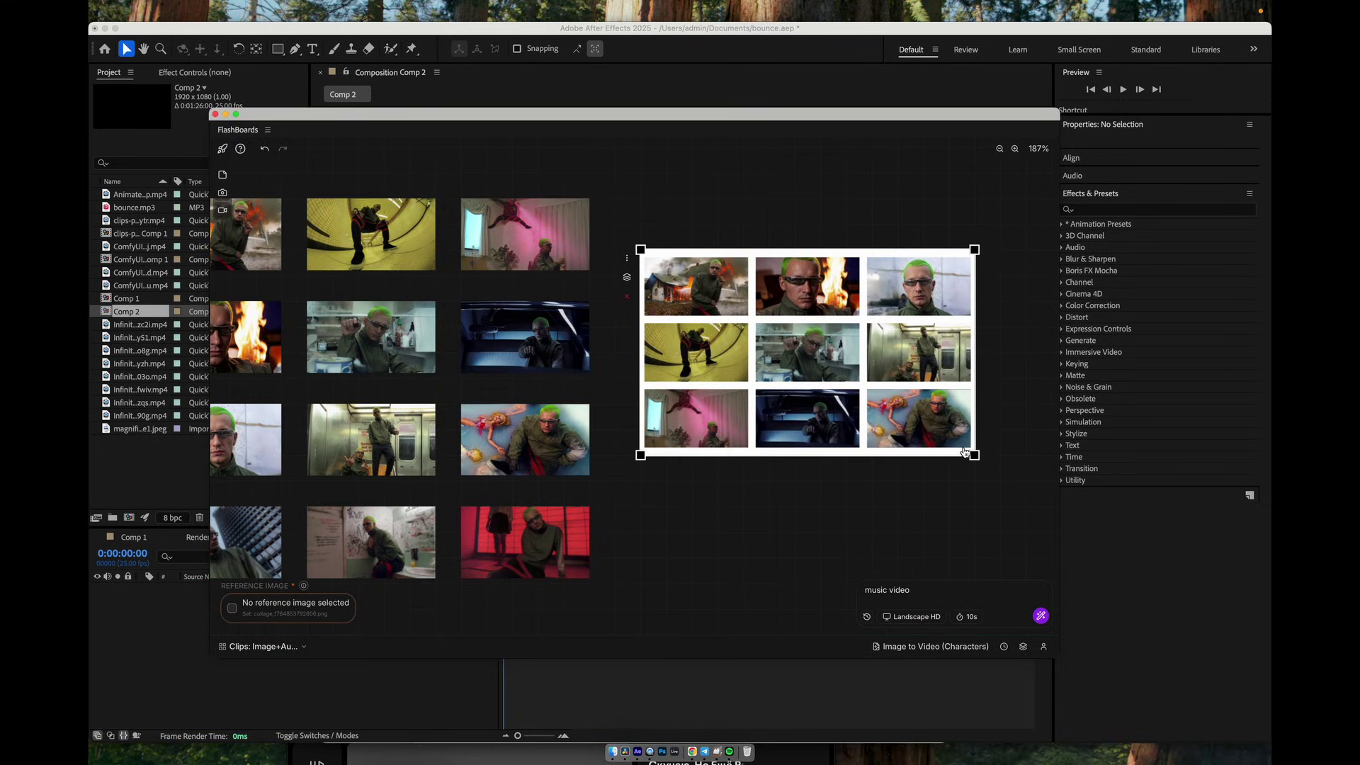
{"action": "left_click_drag", "start_coordinate": [876, 407], "coordinate": [873, 358]}
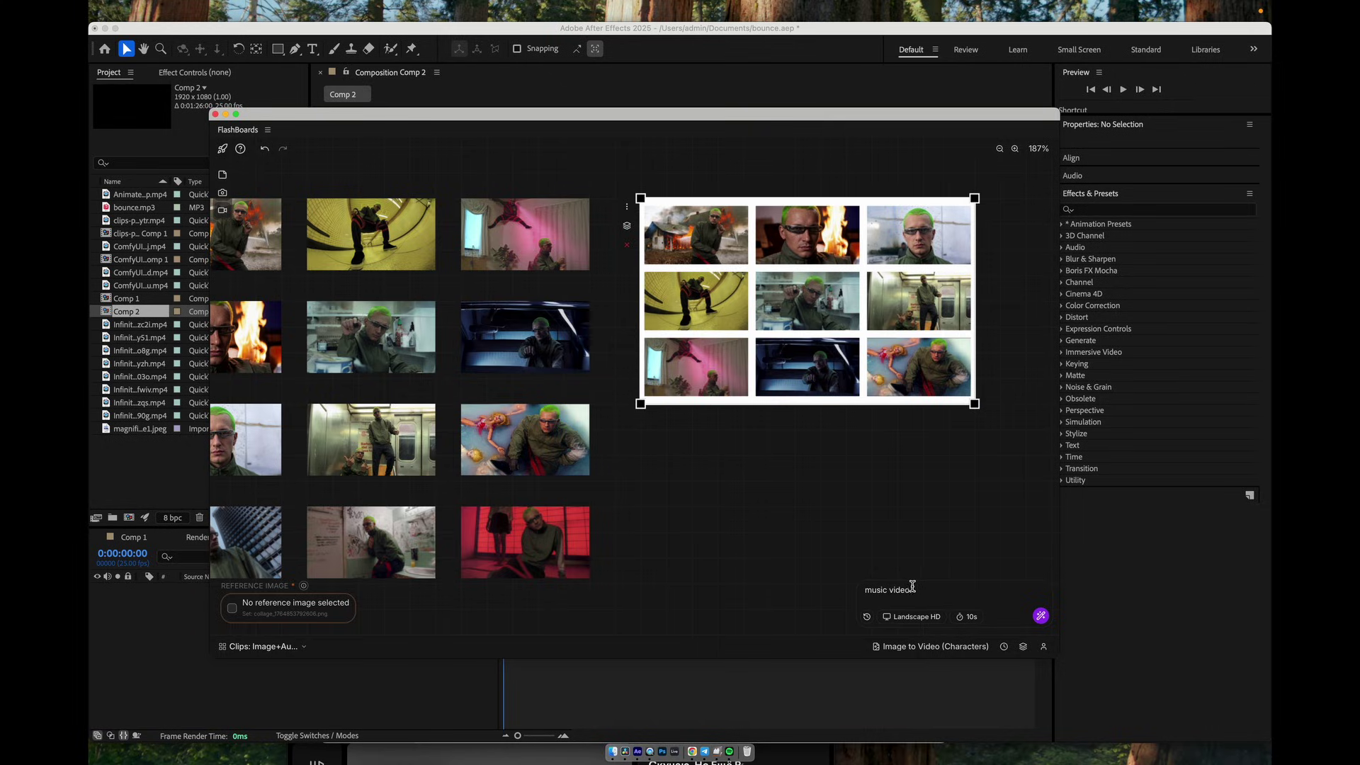
{"action": "left_click", "coordinate": [1040, 616]}
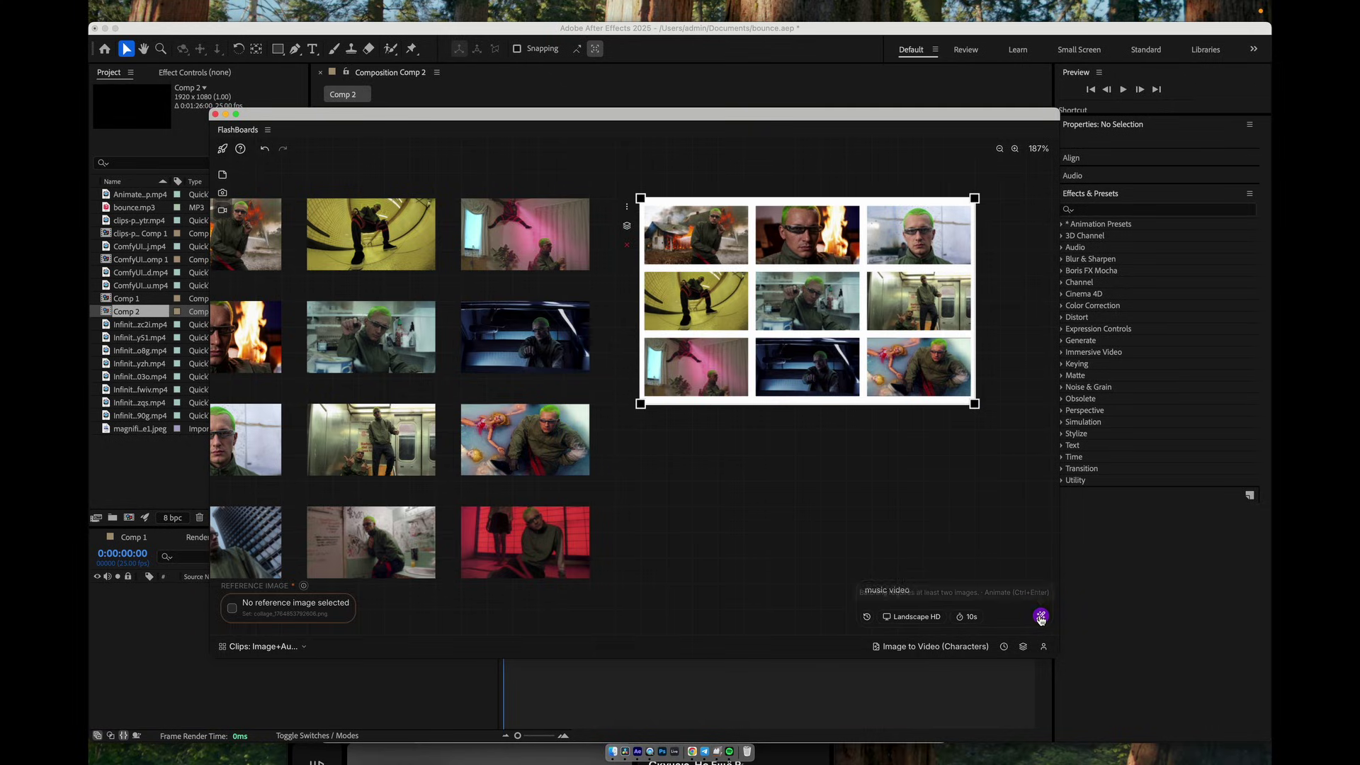
Place a second collage made from twelve scene images below the first one and enlarge it
{"action": "left_click_drag", "start_coordinate": [898, 486], "coordinate": [634, 504]}
{"action": "left_click_drag", "start_coordinate": [689, 448], "coordinate": [767, 422]}
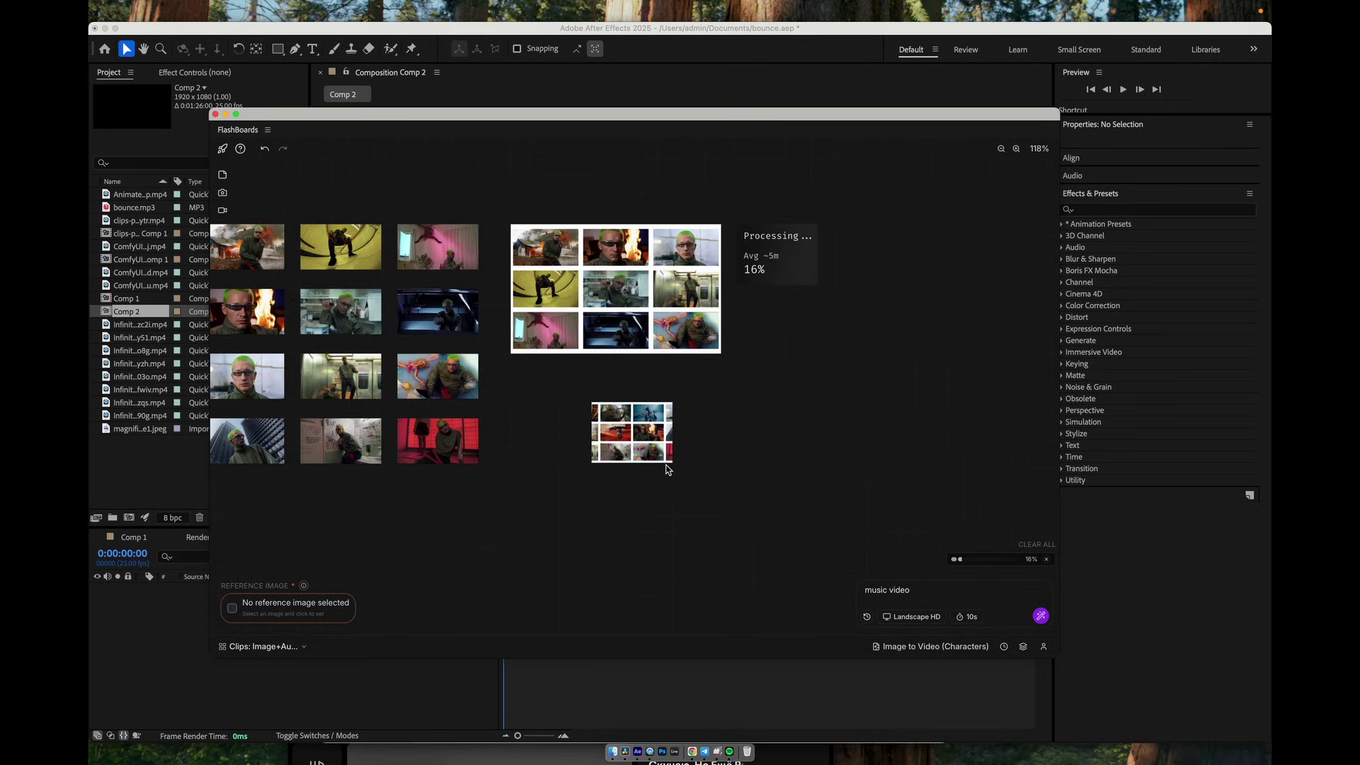
{"action": "left_click_drag", "start_coordinate": [632, 447], "coordinate": [832, 515]}
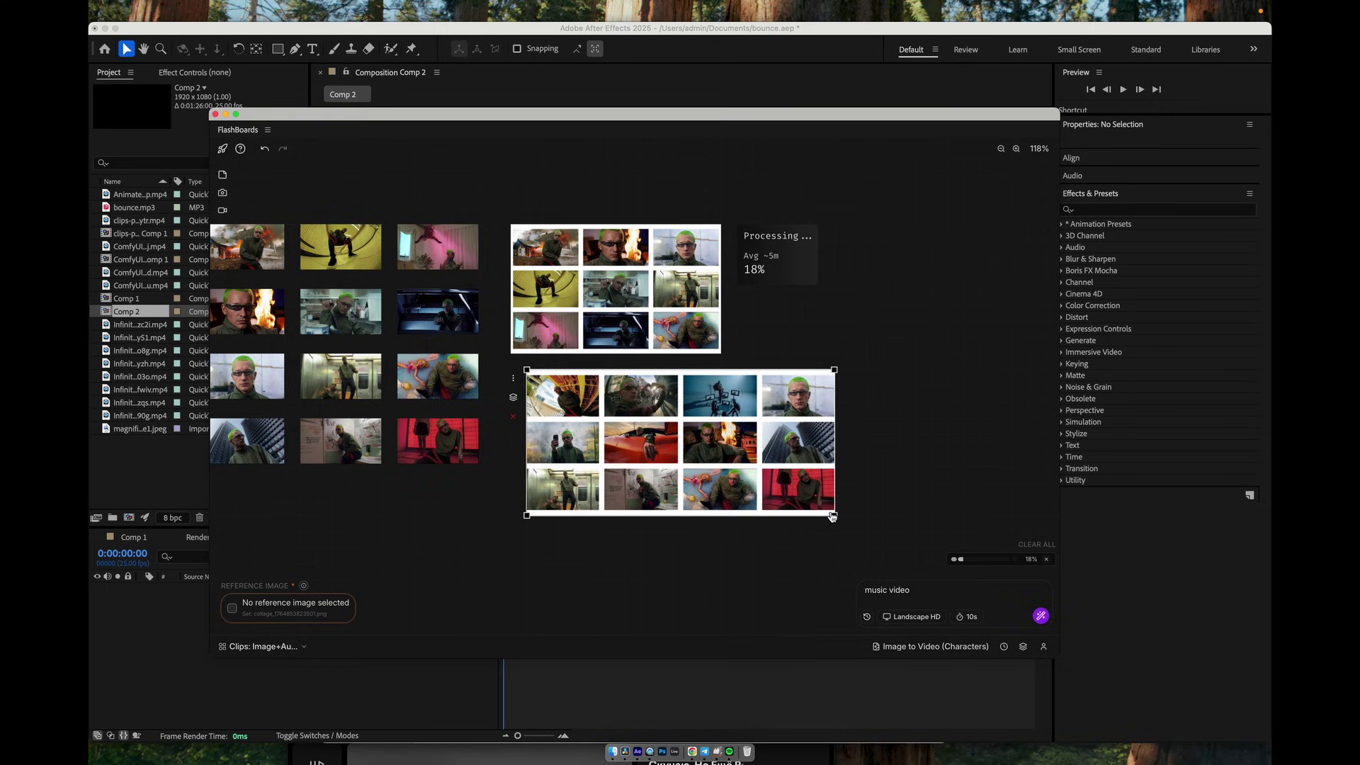
Start four video generations from the twelve-image collage and stack all five task placeholders in one column beside the collages
{"action": "left_click", "coordinate": [1041, 616]}
{"action": "left_click_drag", "start_coordinate": [890, 418], "coordinate": [922, 402]}
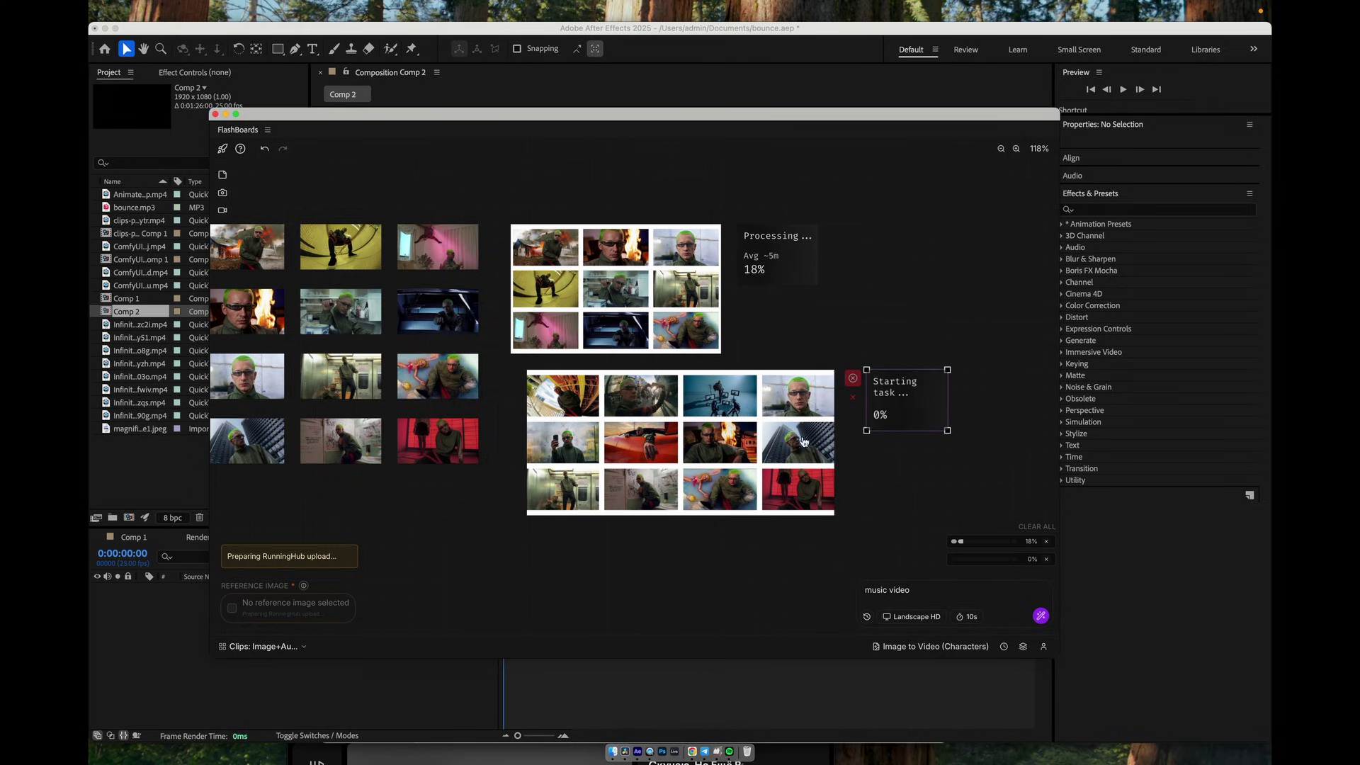
{"action": "left_click", "coordinate": [804, 448]}
{"action": "left_click", "coordinate": [1040, 618]}
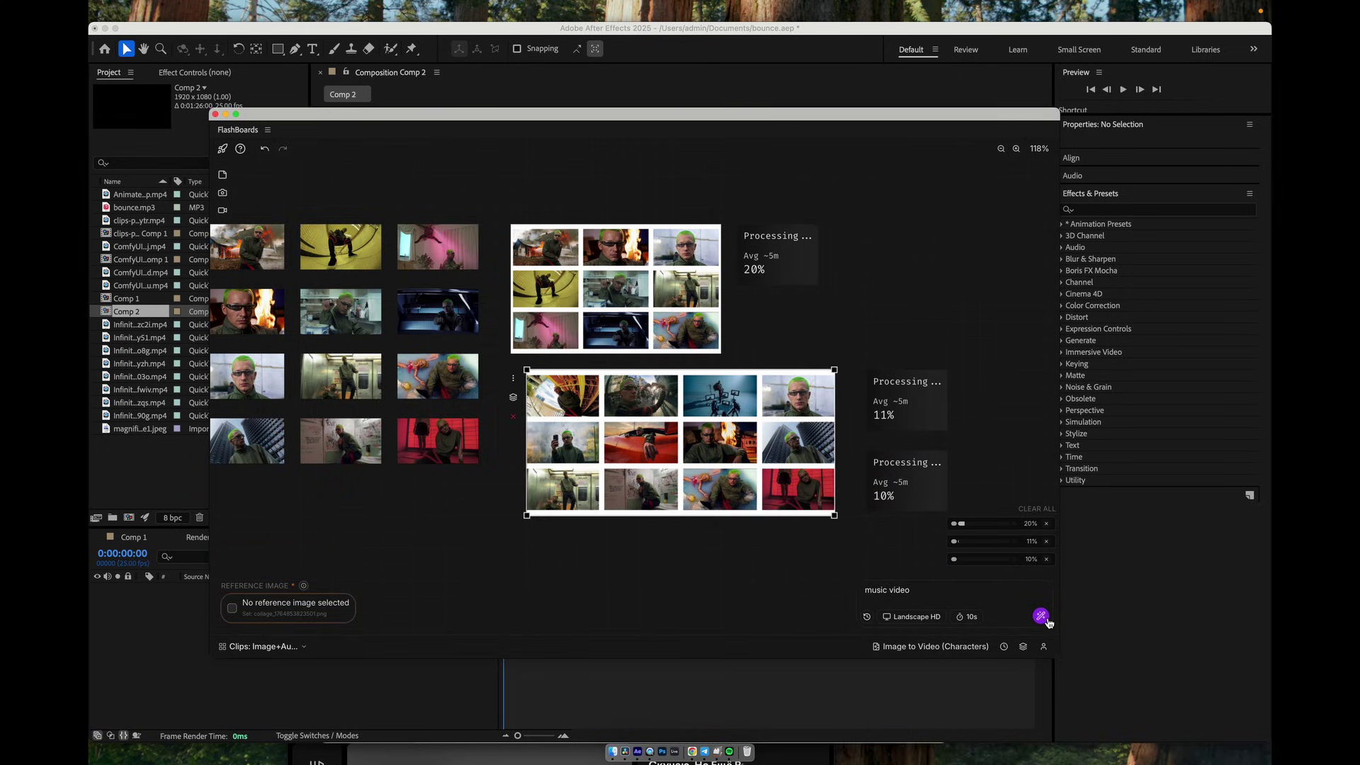
{"action": "left_click", "coordinate": [827, 501]}
{"action": "left_click_drag", "start_coordinate": [827, 502], "coordinate": [920, 305]}
{"action": "left_click", "coordinate": [802, 446]}
{"action": "left_click", "coordinate": [1041, 618]}
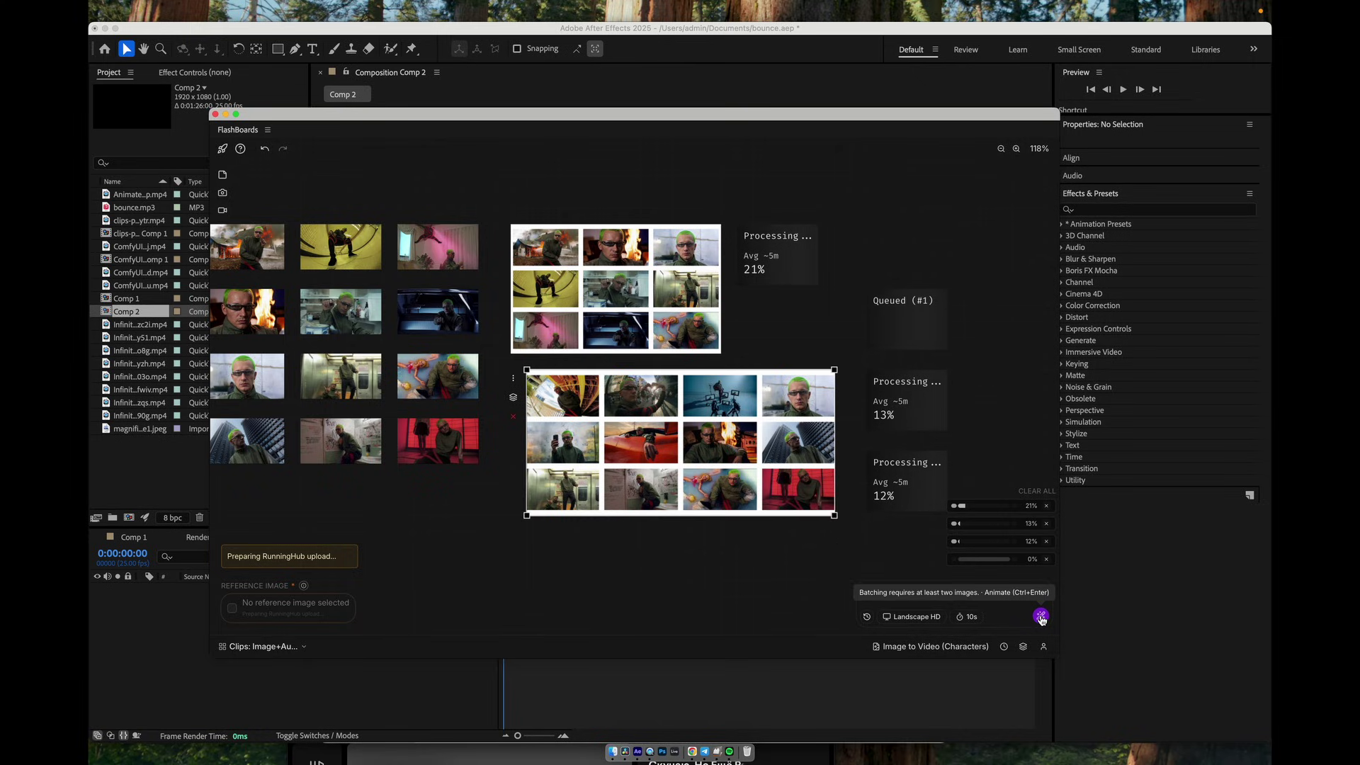
{"action": "left_click_drag", "start_coordinate": [815, 532], "coordinate": [907, 253]}
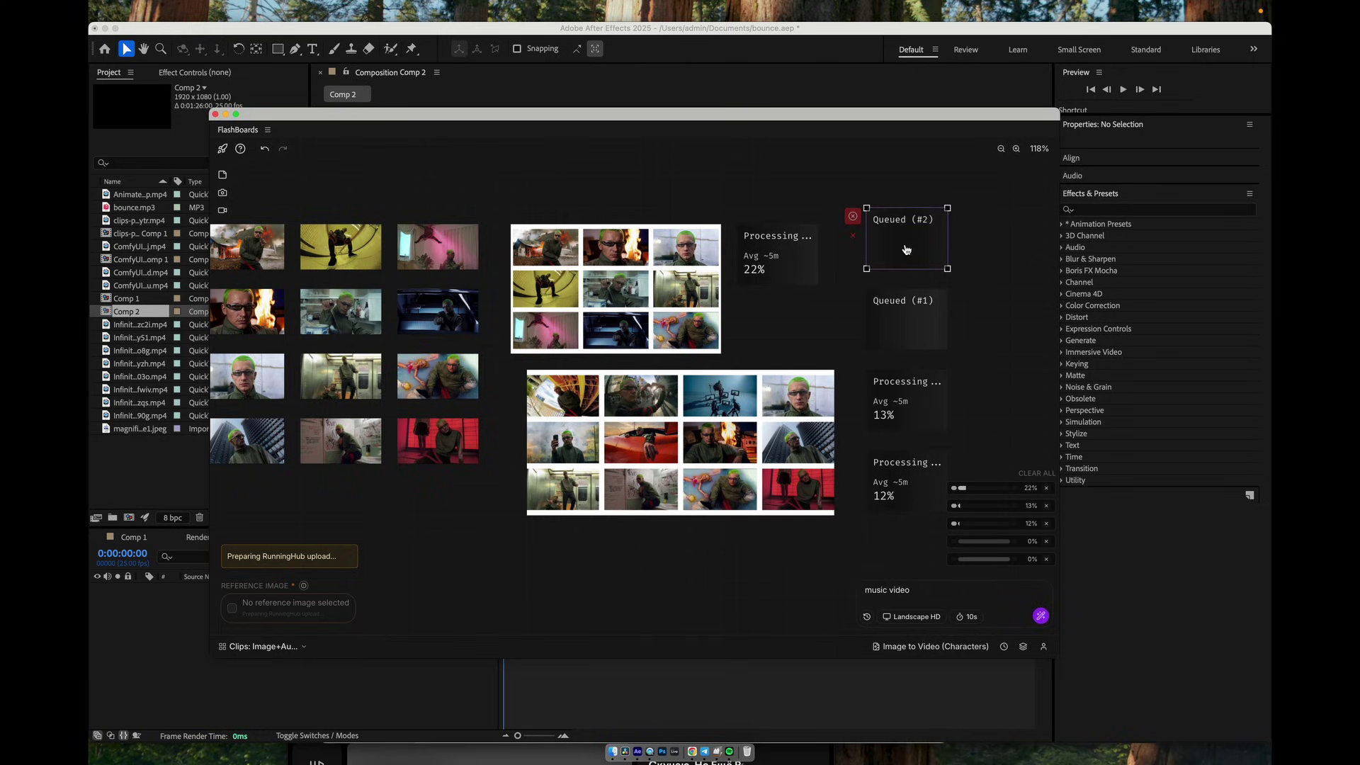
{"action": "left_click", "coordinate": [632, 567]}
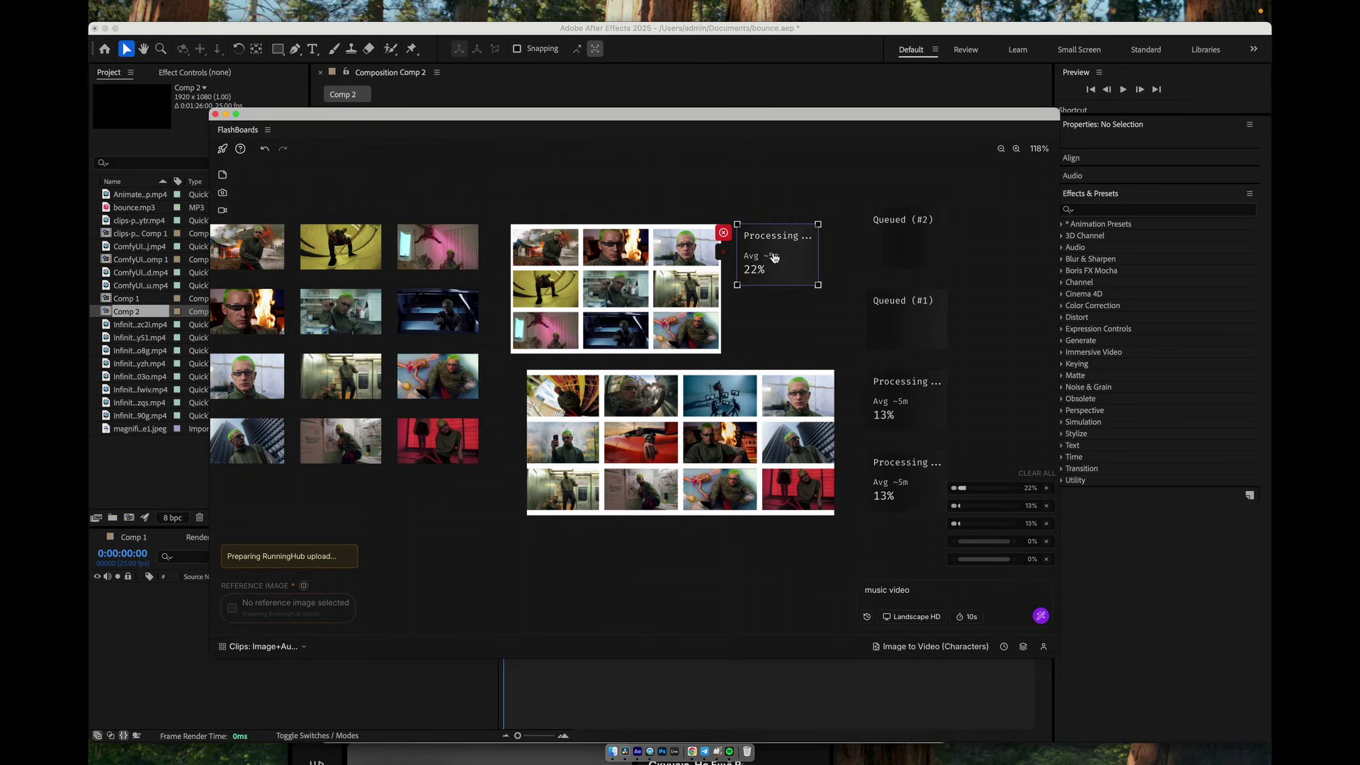
{"action": "left_click_drag", "start_coordinate": [778, 257], "coordinate": [903, 174]}
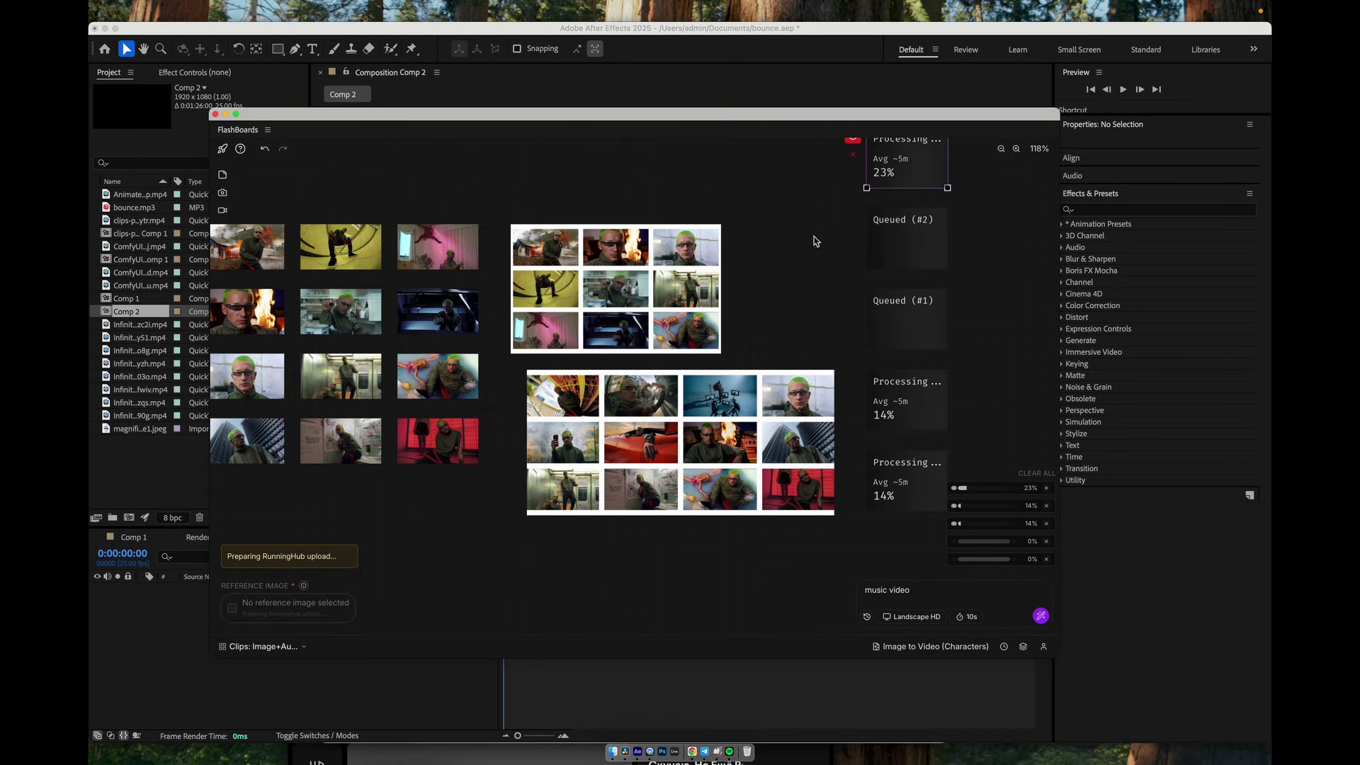
Look over the source images, both collages and the video tasks in progress on the board
{"action": "left_click_drag", "start_coordinate": [813, 237], "coordinate": [586, 265]}
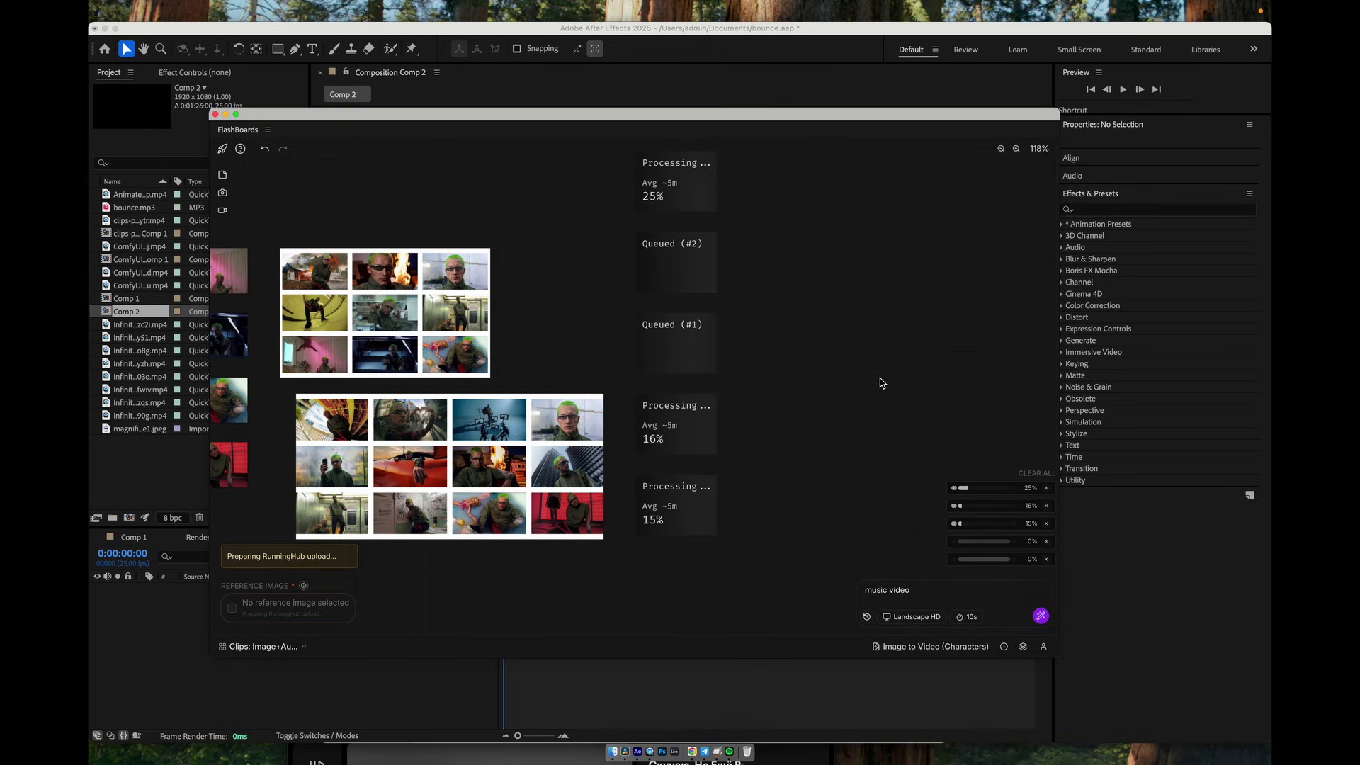
{"action": "left_click_drag", "start_coordinate": [771, 410], "coordinate": [859, 410]}
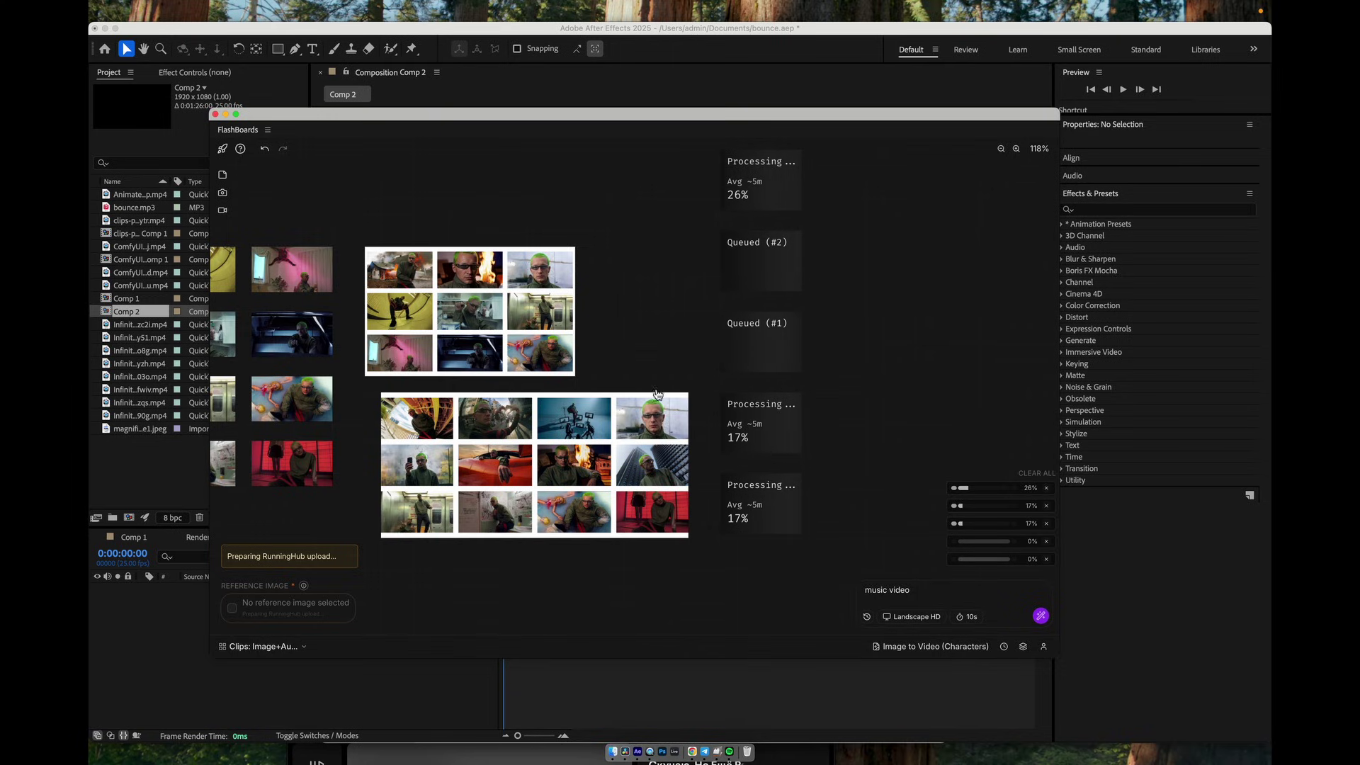
{"action": "scroll", "coordinate": [577, 359], "scroll_direction": "down", "scroll_amount": 3}
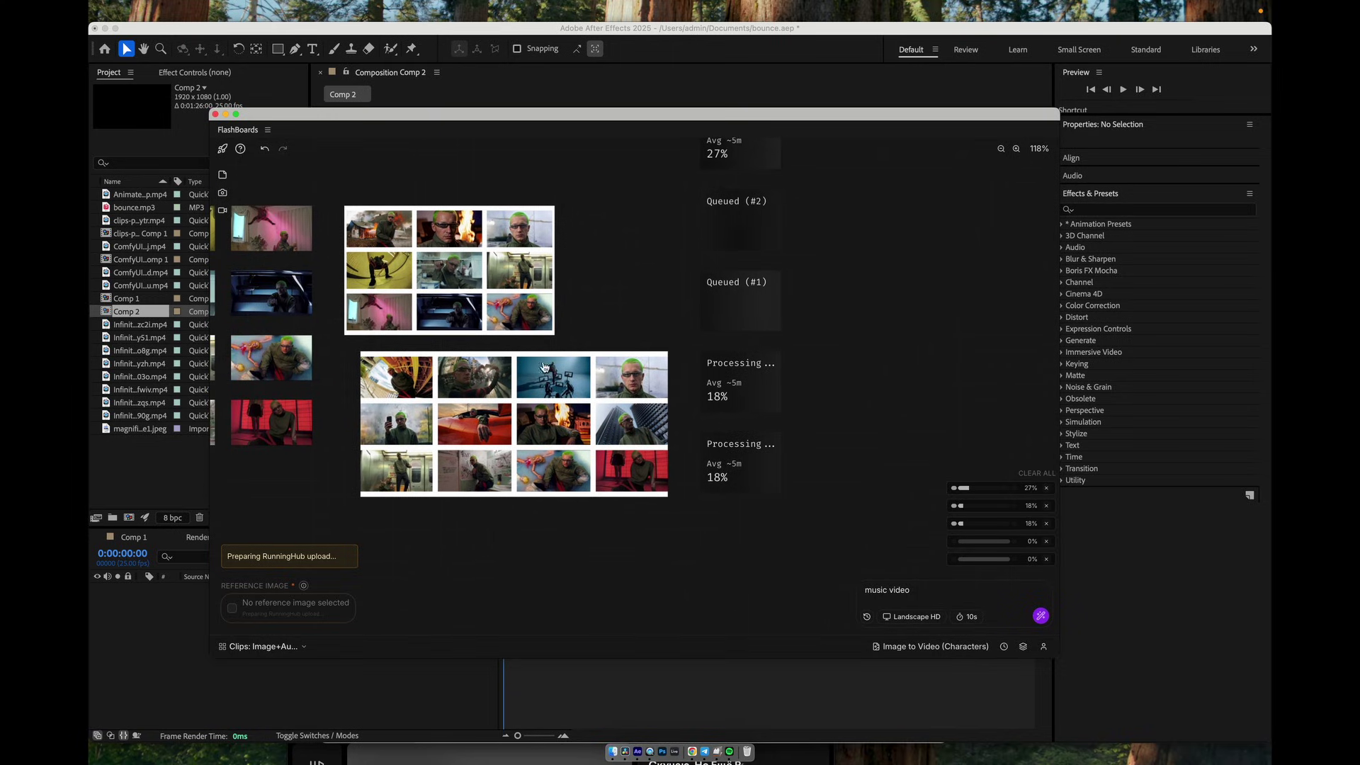
{"action": "scroll", "coordinate": [616, 367], "scroll_direction": "up", "scroll_amount": 4}
{"action": "scroll", "coordinate": [616, 367], "scroll_direction": "right", "scroll_amount": 2}
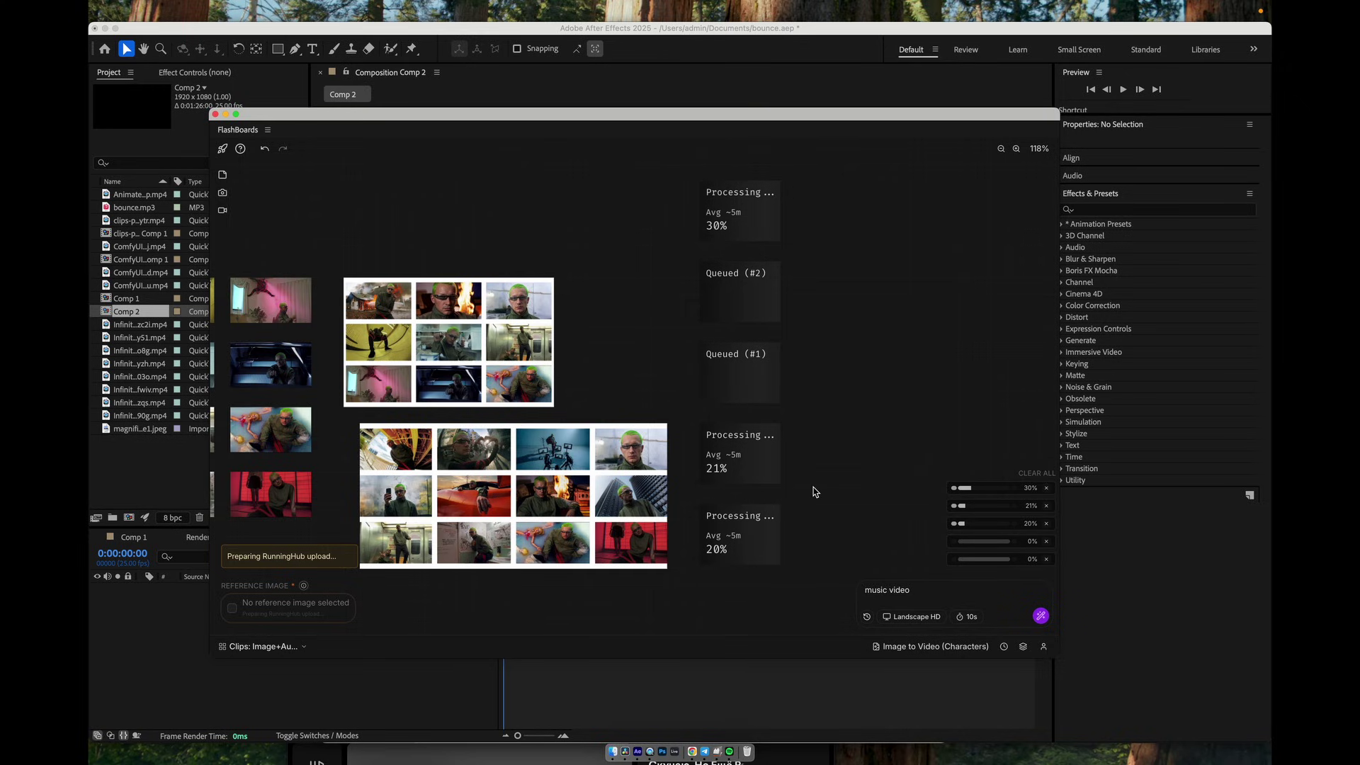
{"action": "left_click_drag", "start_coordinate": [644, 390], "coordinate": [785, 334]}
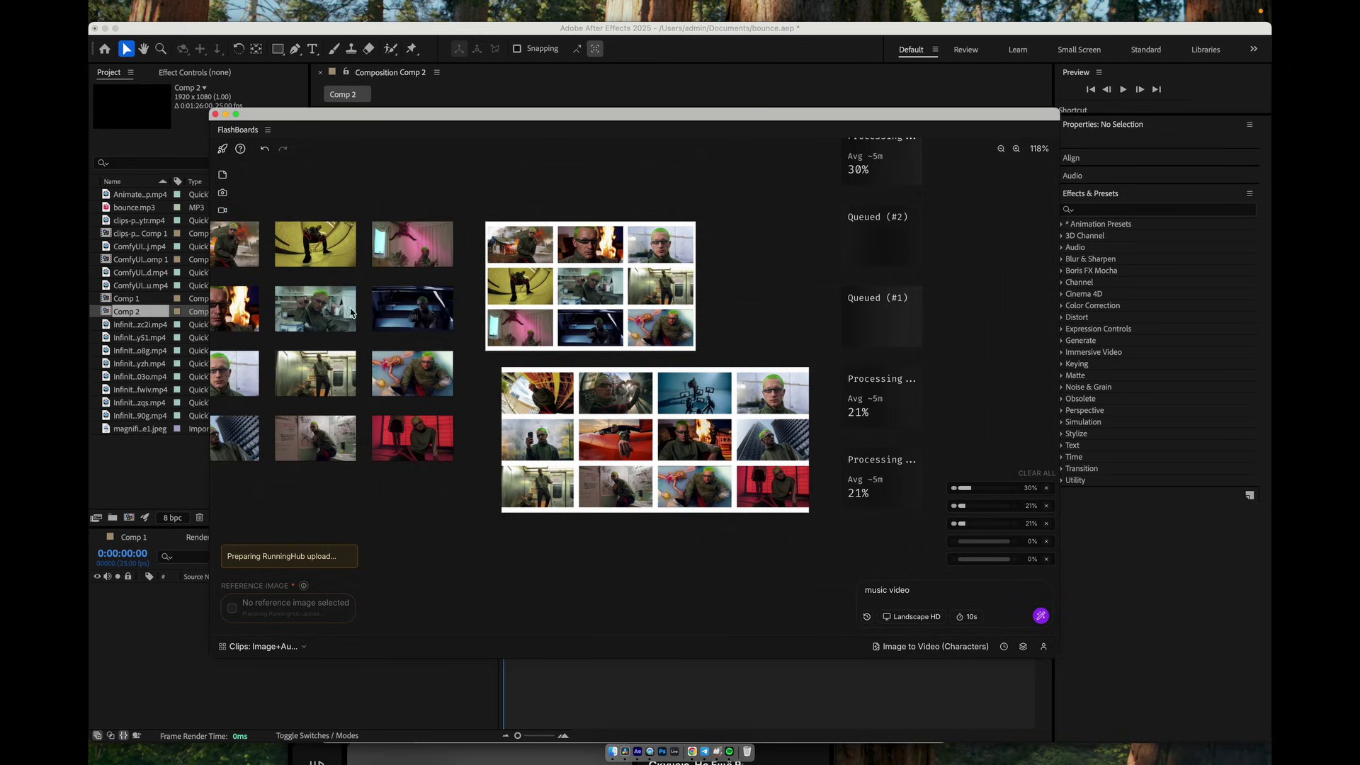
{"action": "left_click_drag", "start_coordinate": [731, 283], "coordinate": [865, 228]}
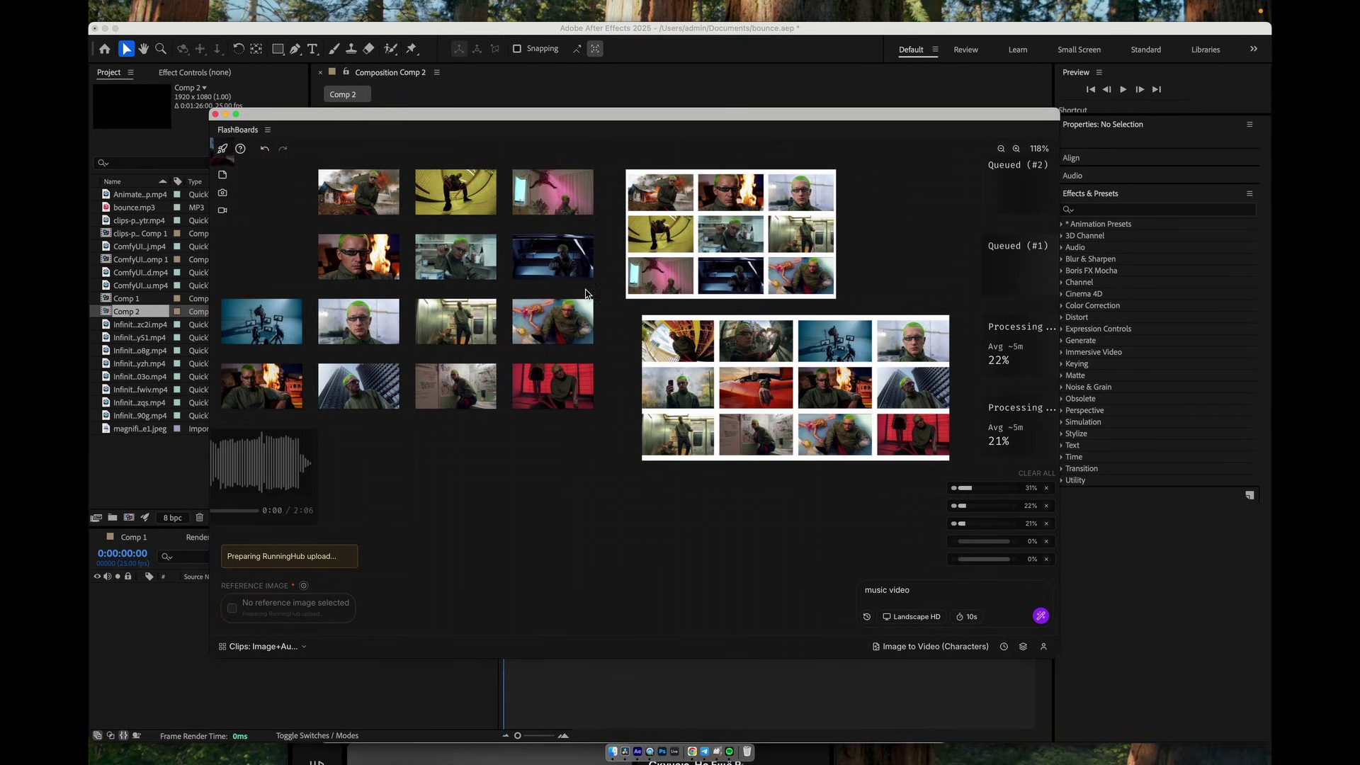
{"action": "left_click_drag", "start_coordinate": [753, 480], "coordinate": [505, 510]}
{"action": "left_click_drag", "start_coordinate": [668, 201], "coordinate": [596, 255]}
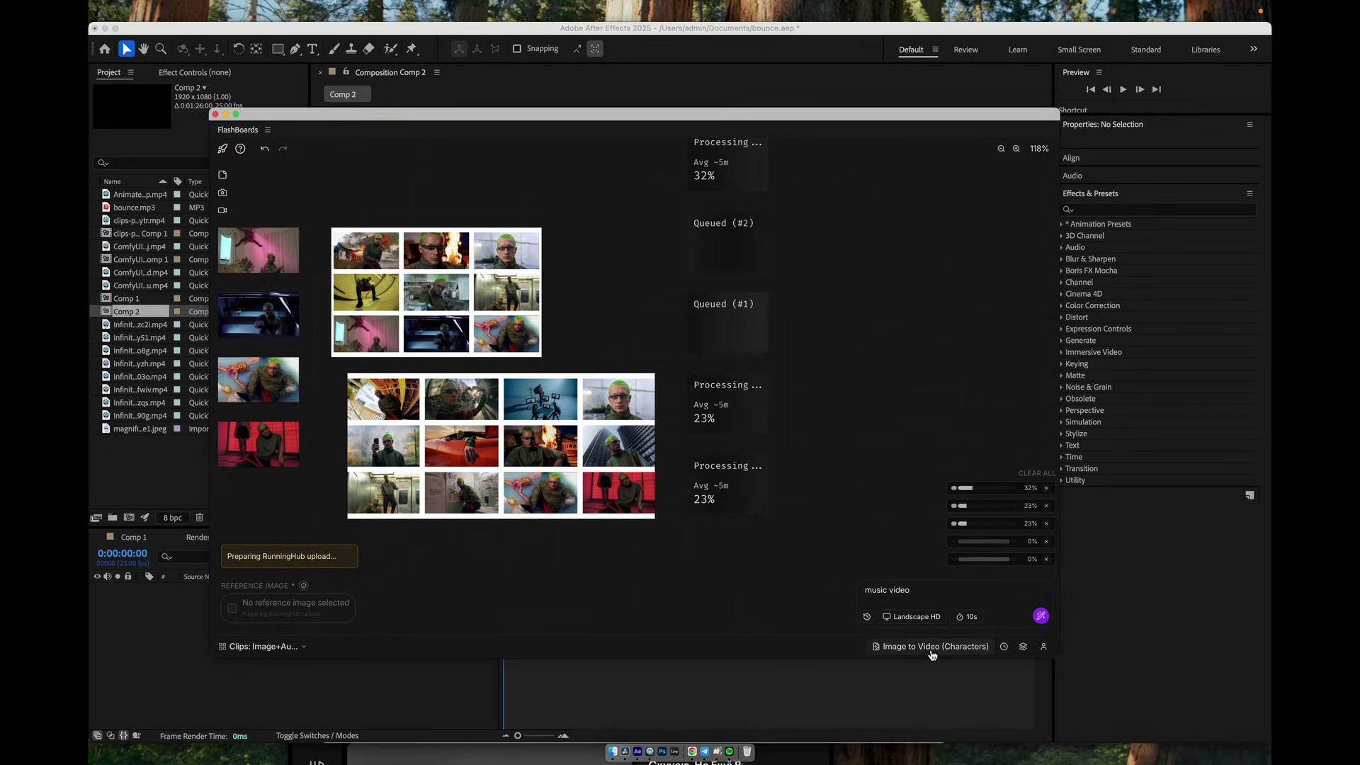
Switch the generation mode back to the Clips: Image+Audio → Video Montage pipeline
{"action": "left_click", "coordinate": [930, 647]}
{"action": "left_click", "coordinate": [560, 238]}
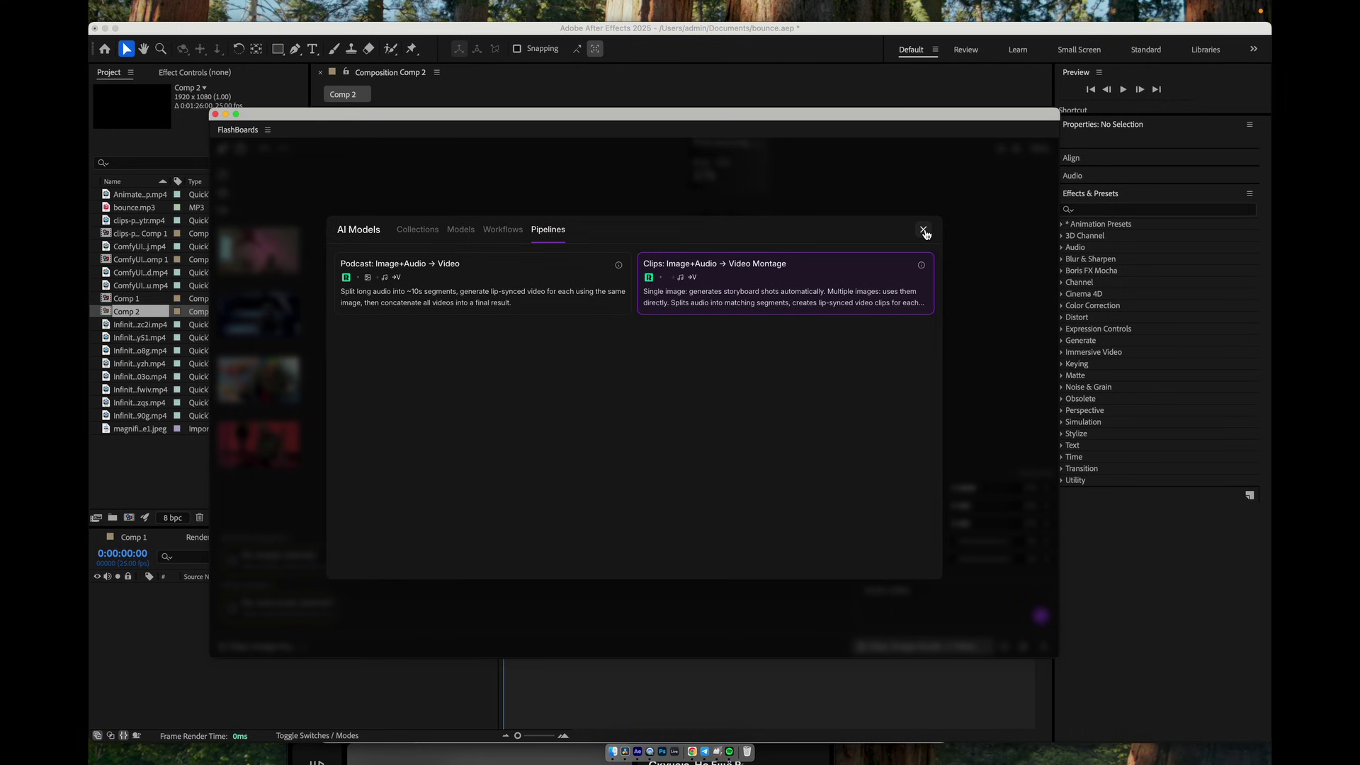
{"action": "left_click", "coordinate": [924, 231]}
Play the video generated from the nine-image collage at full size, then close the preview
{"action": "left_click_drag", "start_coordinate": [629, 268], "coordinate": [580, 337]}
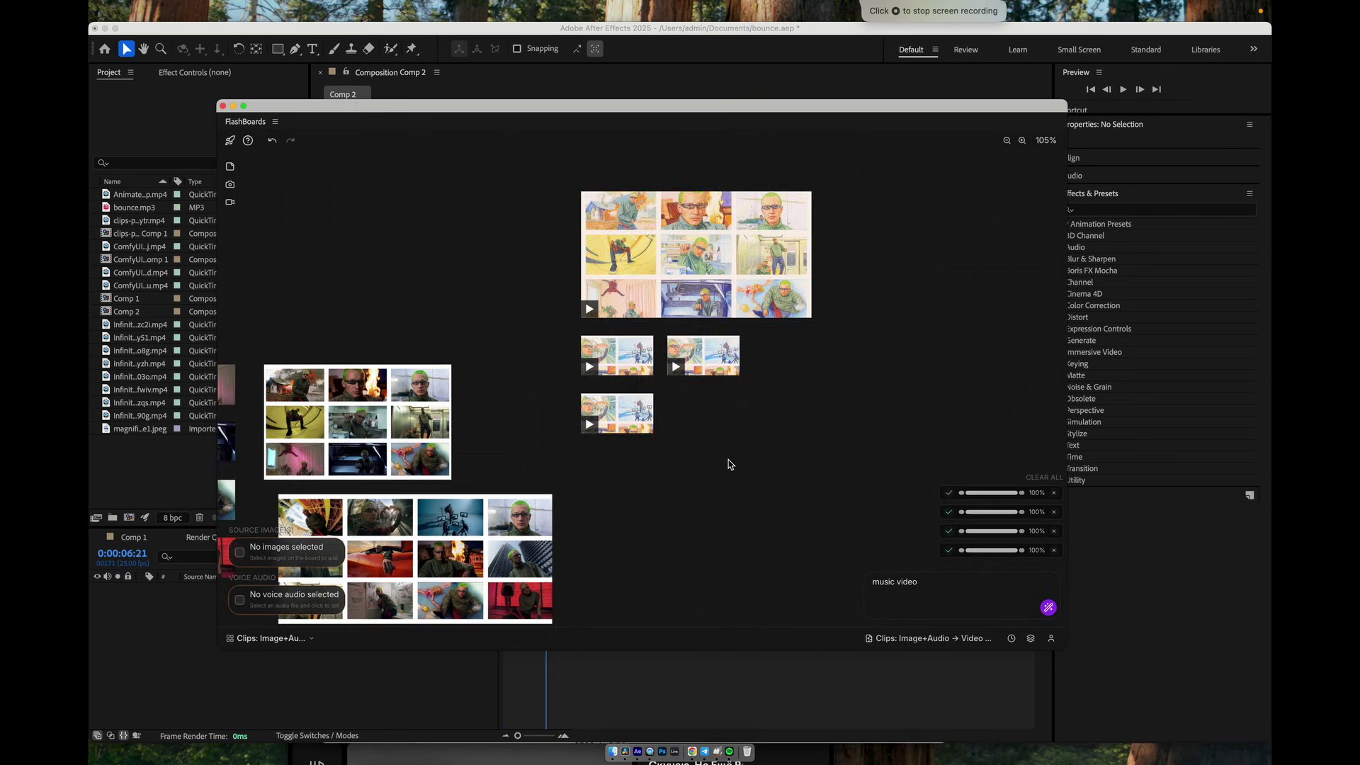
{"action": "scroll", "coordinate": [730, 463], "scroll_direction": "up", "scroll_amount": 10}
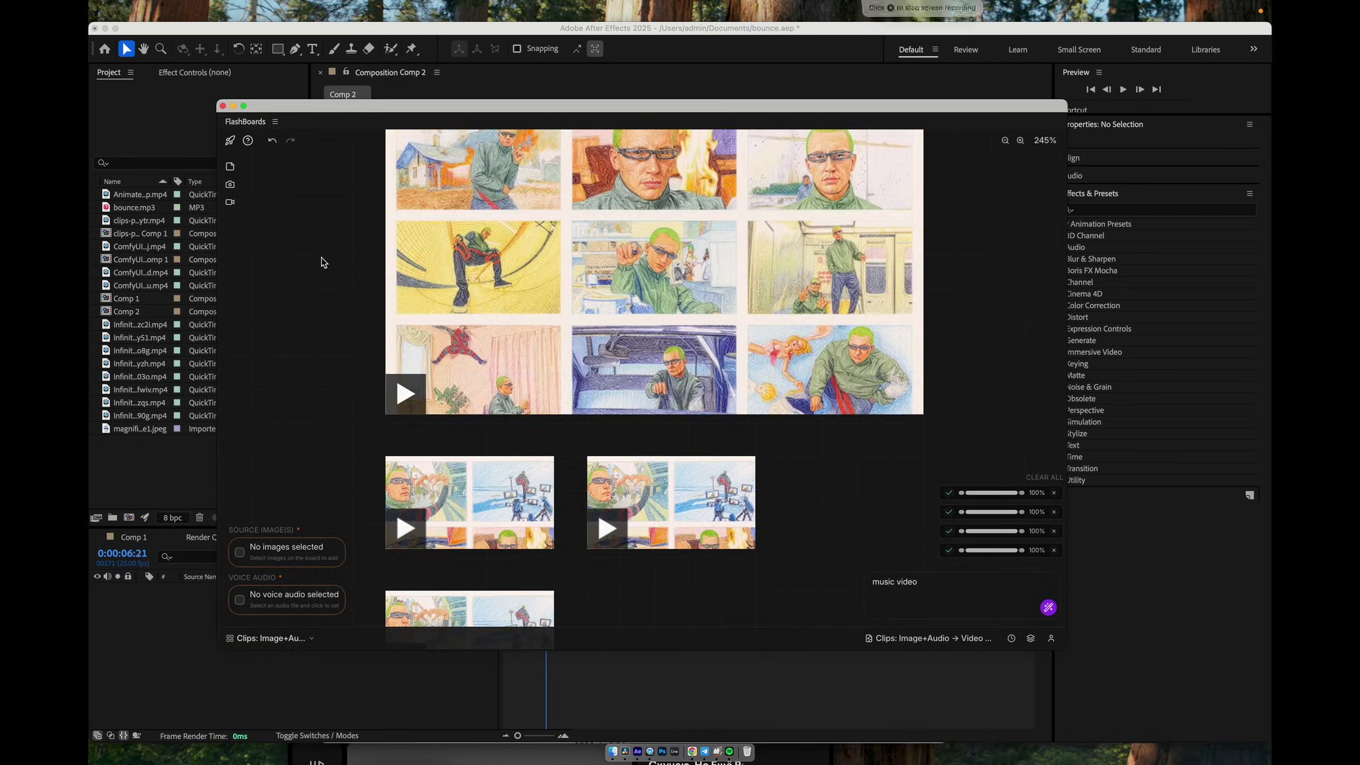
{"action": "left_click_drag", "start_coordinate": [322, 261], "coordinate": [414, 360]}
{"action": "left_click_drag", "start_coordinate": [362, 309], "coordinate": [248, 246]}
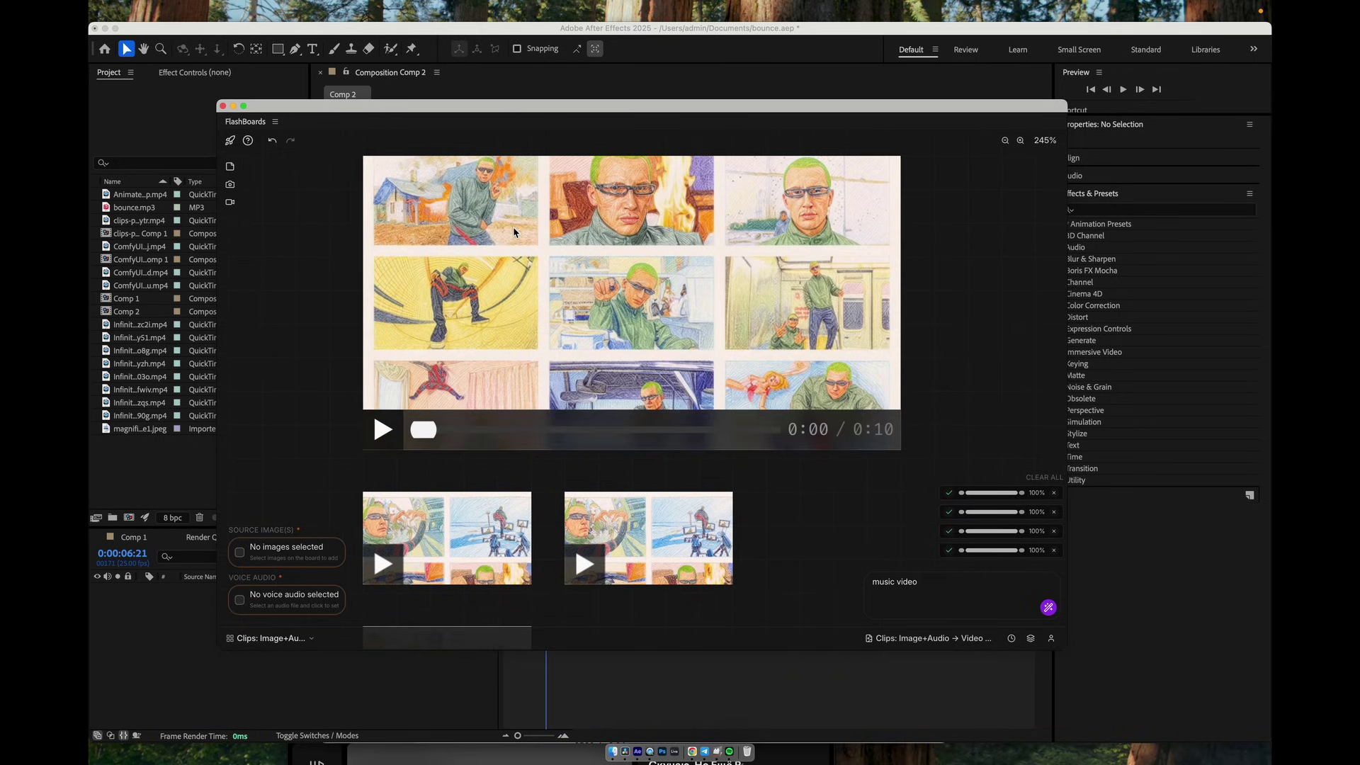
{"action": "double_click", "coordinate": [593, 305]}
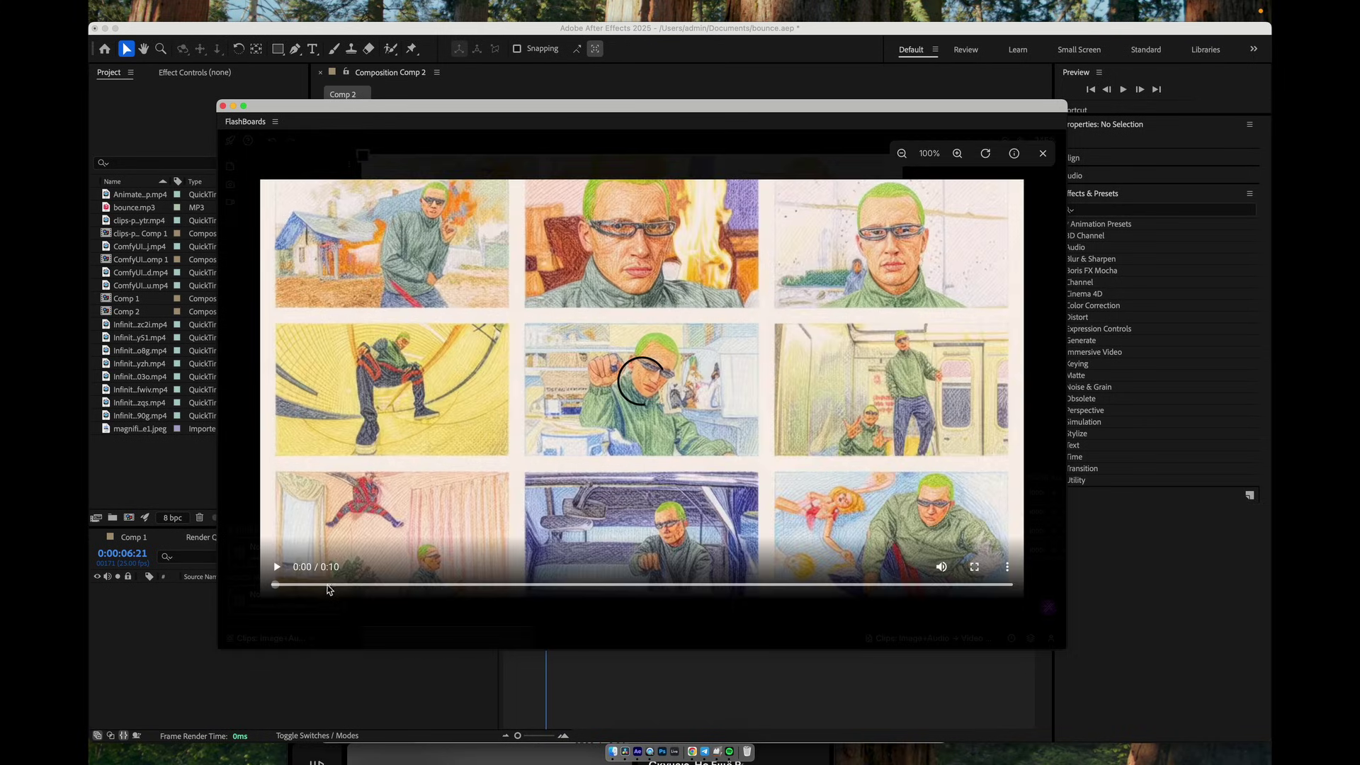
{"action": "left_click", "coordinate": [276, 566]}
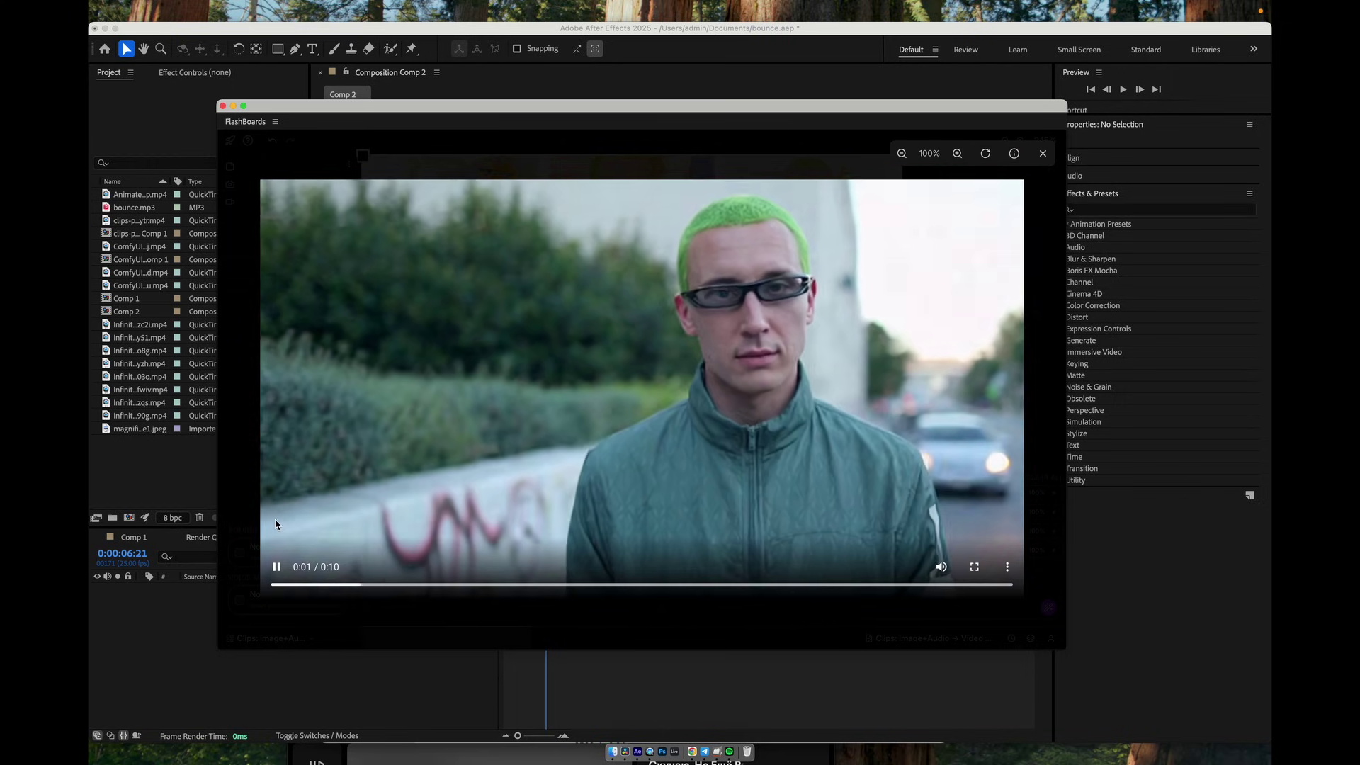
{"action": "left_click", "coordinate": [1043, 153]}
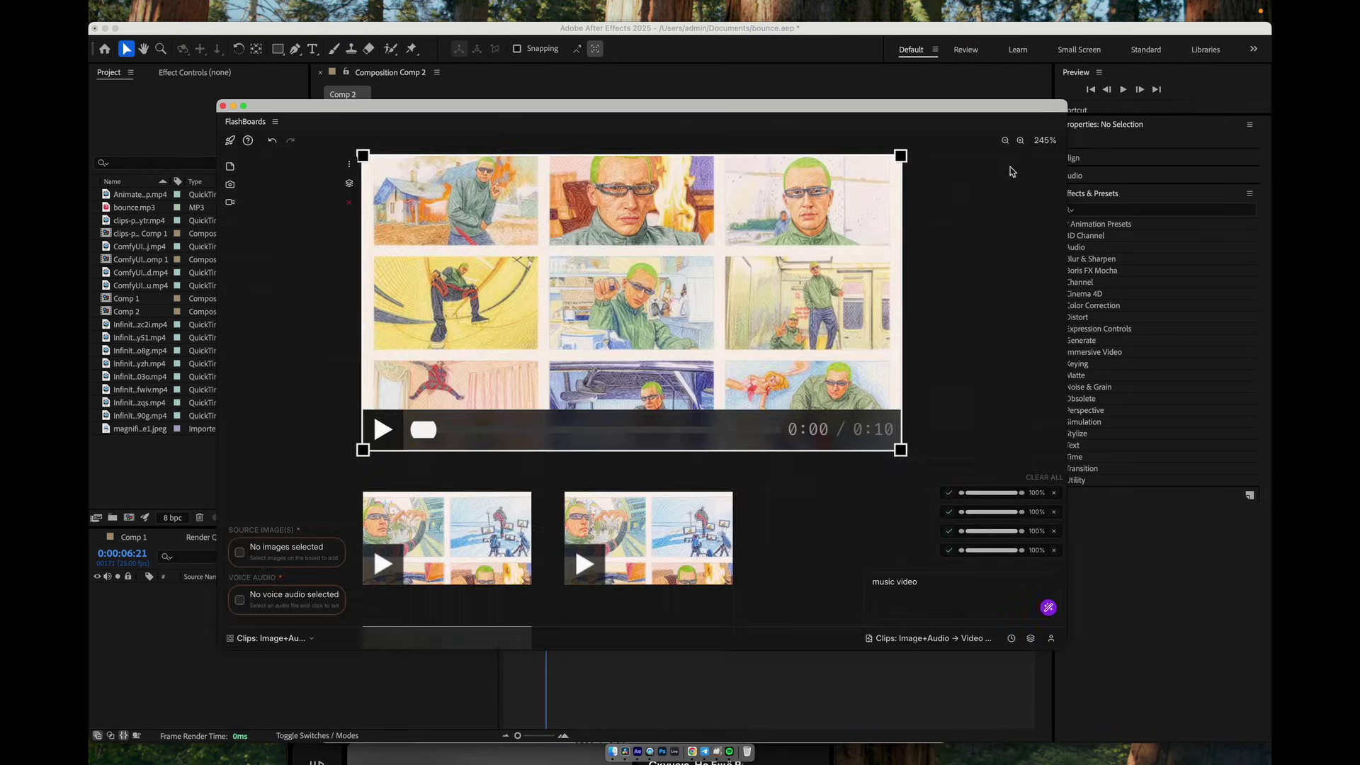
{"action": "scroll", "coordinate": [967, 335], "scroll_direction": "down", "scroll_amount": 10}
{"action": "left_click_drag", "start_coordinate": [884, 450], "coordinate": [695, 398]}
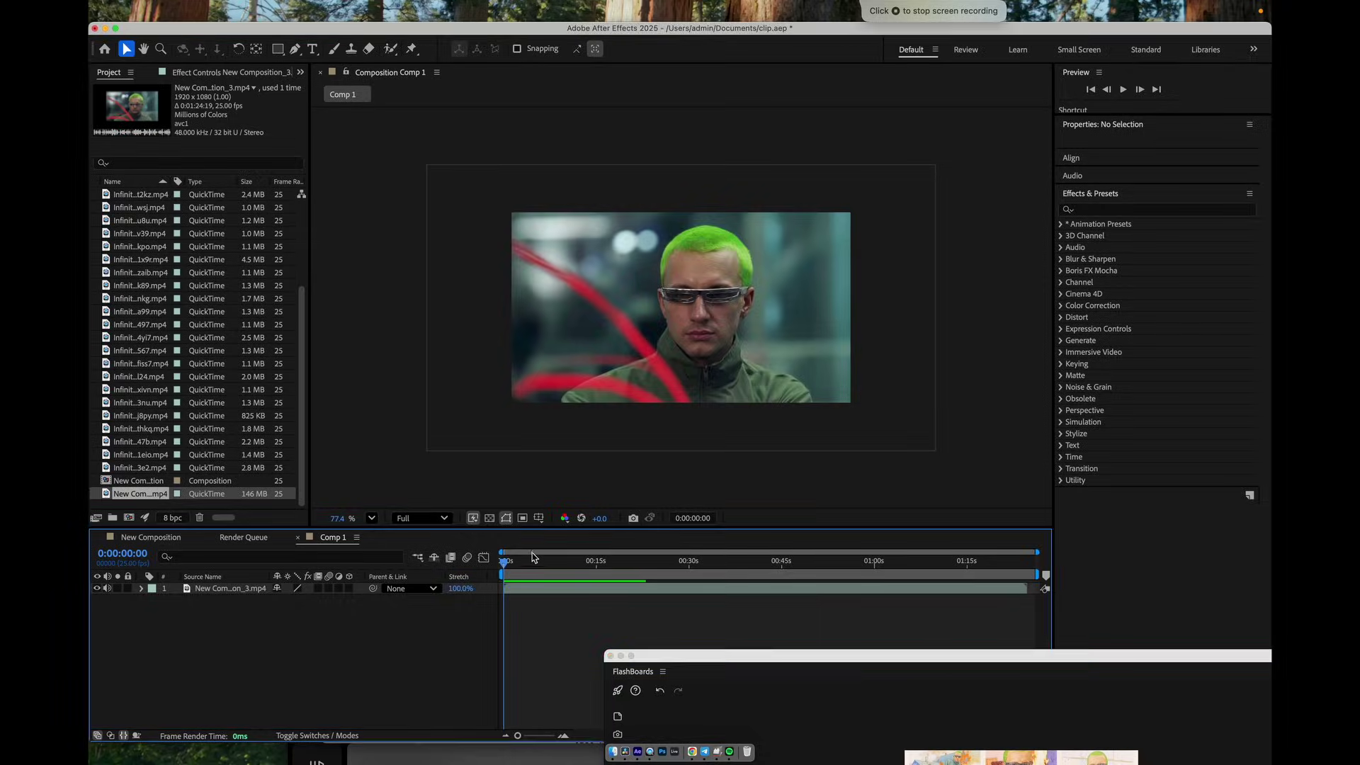
Scrub through the finished montage in the Comp 1 timeline of the clip.aep project
{"action": "left_click_drag", "start_coordinate": [559, 565], "coordinate": [676, 556]}
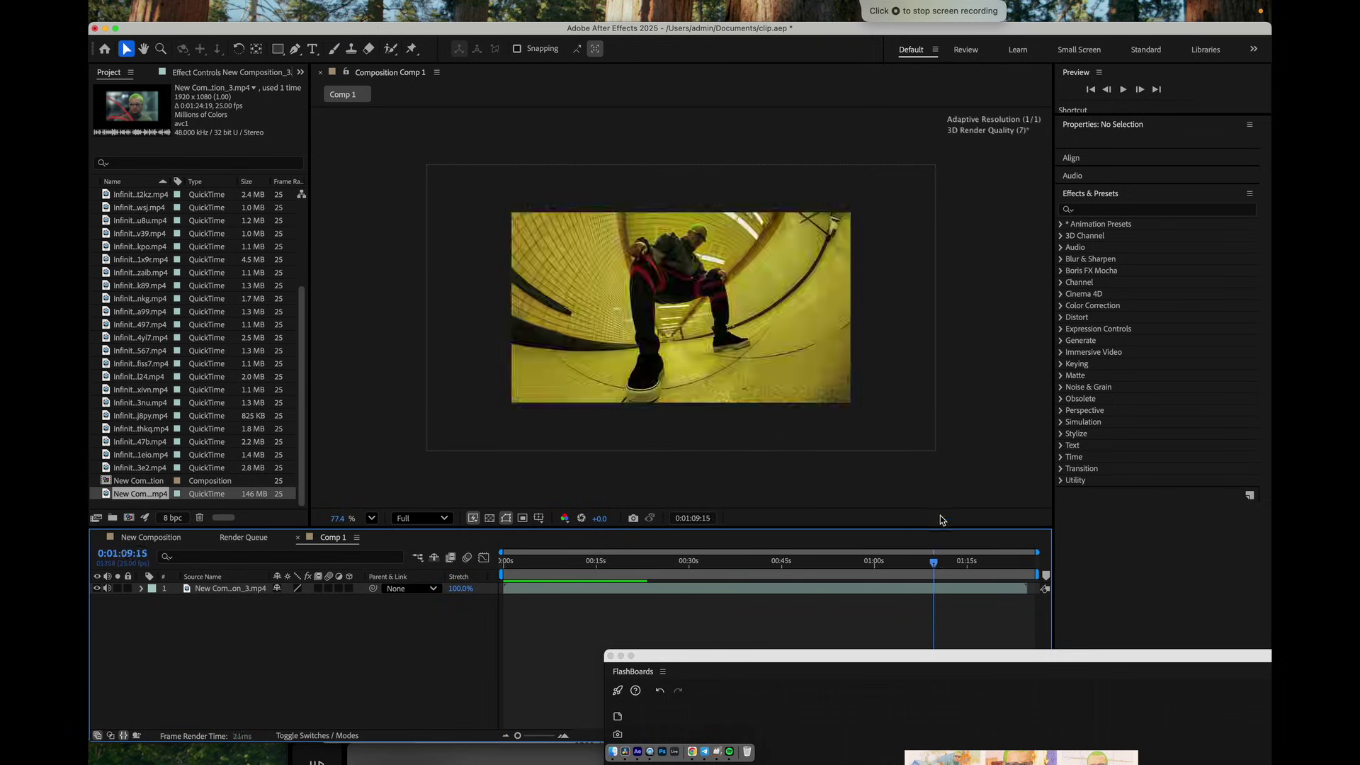
{"action": "left_click_drag", "start_coordinate": [942, 521], "coordinate": [547, 561]}
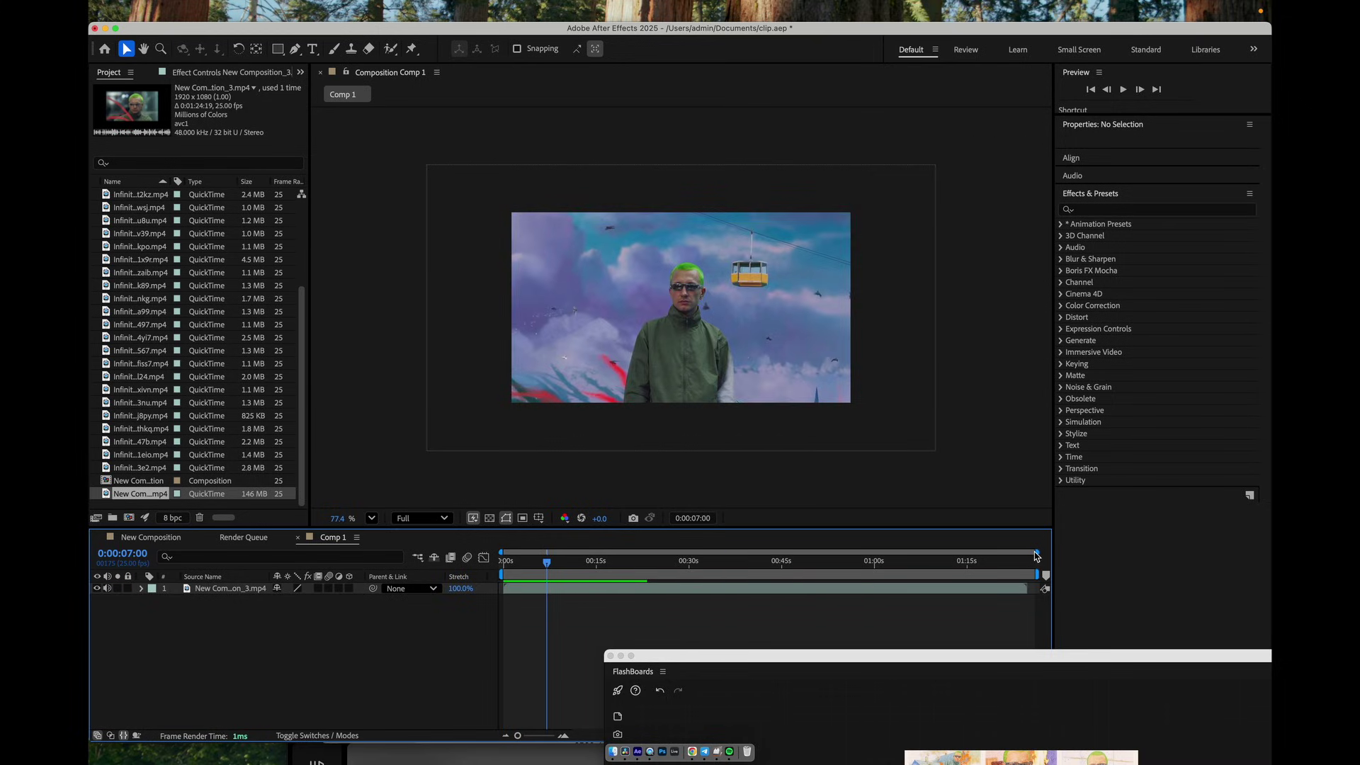
Add the video generated from the nine-image collage to Comp 1 as a layer above the finished montage
{"action": "left_click_drag", "start_coordinate": [1035, 554], "coordinate": [692, 553]}
{"action": "left_click_drag", "start_coordinate": [571, 564], "coordinate": [659, 564]}
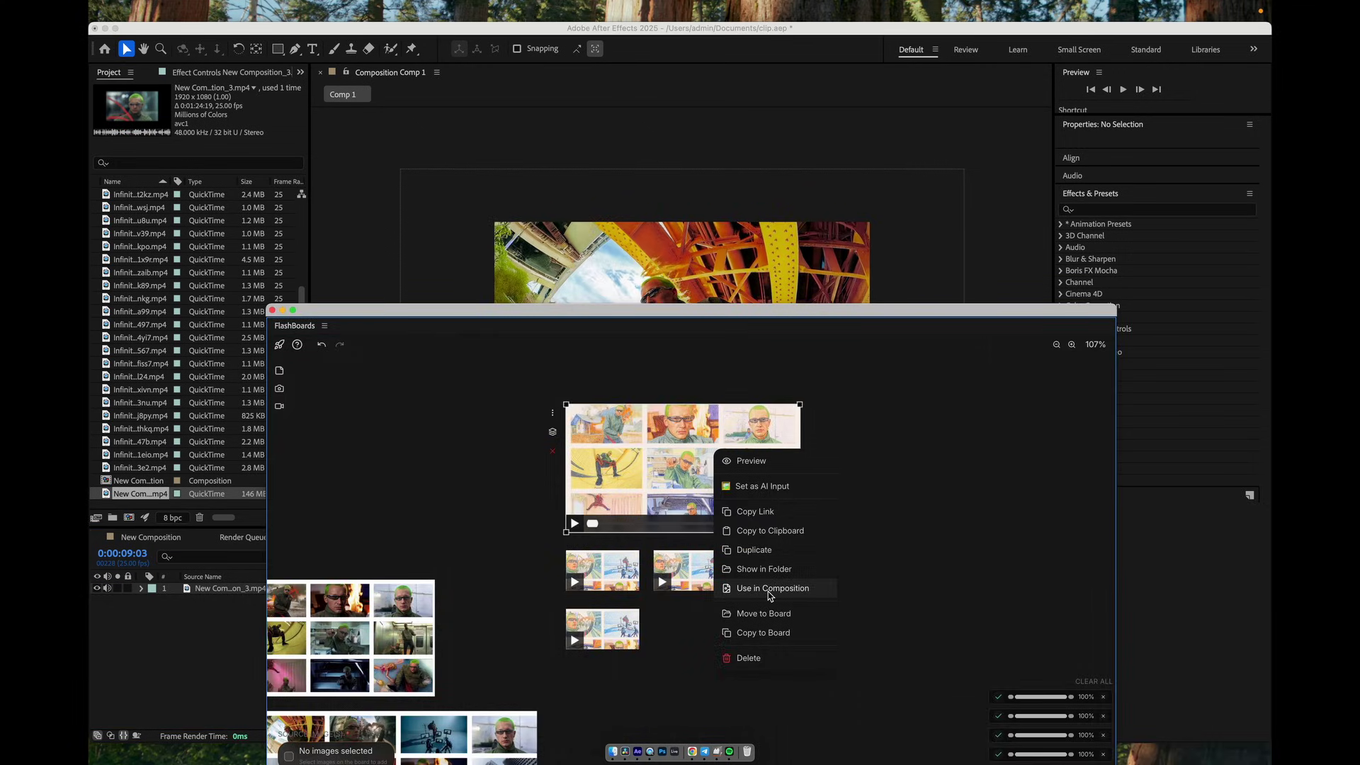
{"action": "left_click", "coordinate": [771, 595]}
{"action": "left_click_drag", "start_coordinate": [601, 318], "coordinate": [602, 714]}
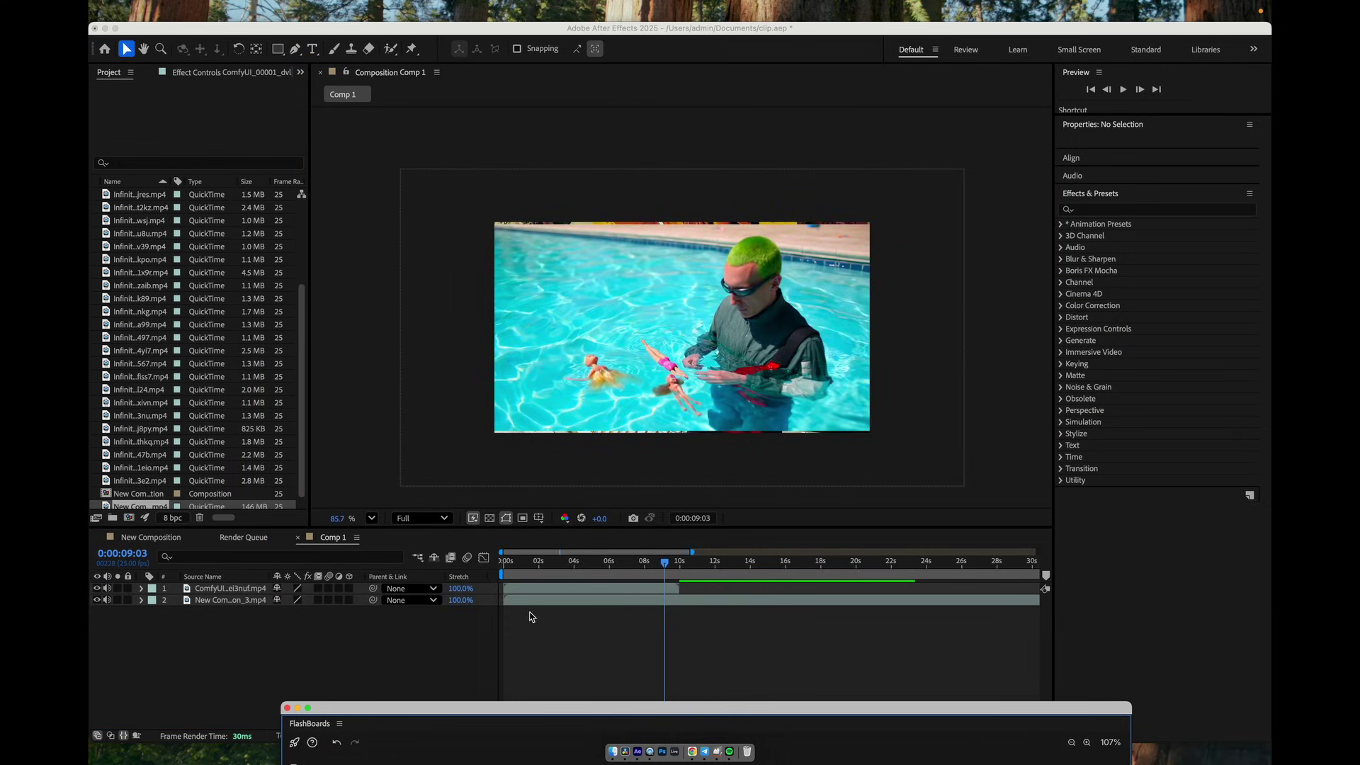
Trim the collage clip to about 9–13 seconds over the montage, scale it to 105%, and place a shorter trimmed copy at about 15 seconds
{"action": "left_click", "coordinate": [698, 590]}
{"action": "mouse_move", "coordinate": [697, 591]}
{"action": "left_mouse_down"}
{"action": "mouse_move", "coordinate": [674, 564]}
{"action": "mouse_move", "coordinate": [694, 565]}
{"action": "left_mouse_up"}
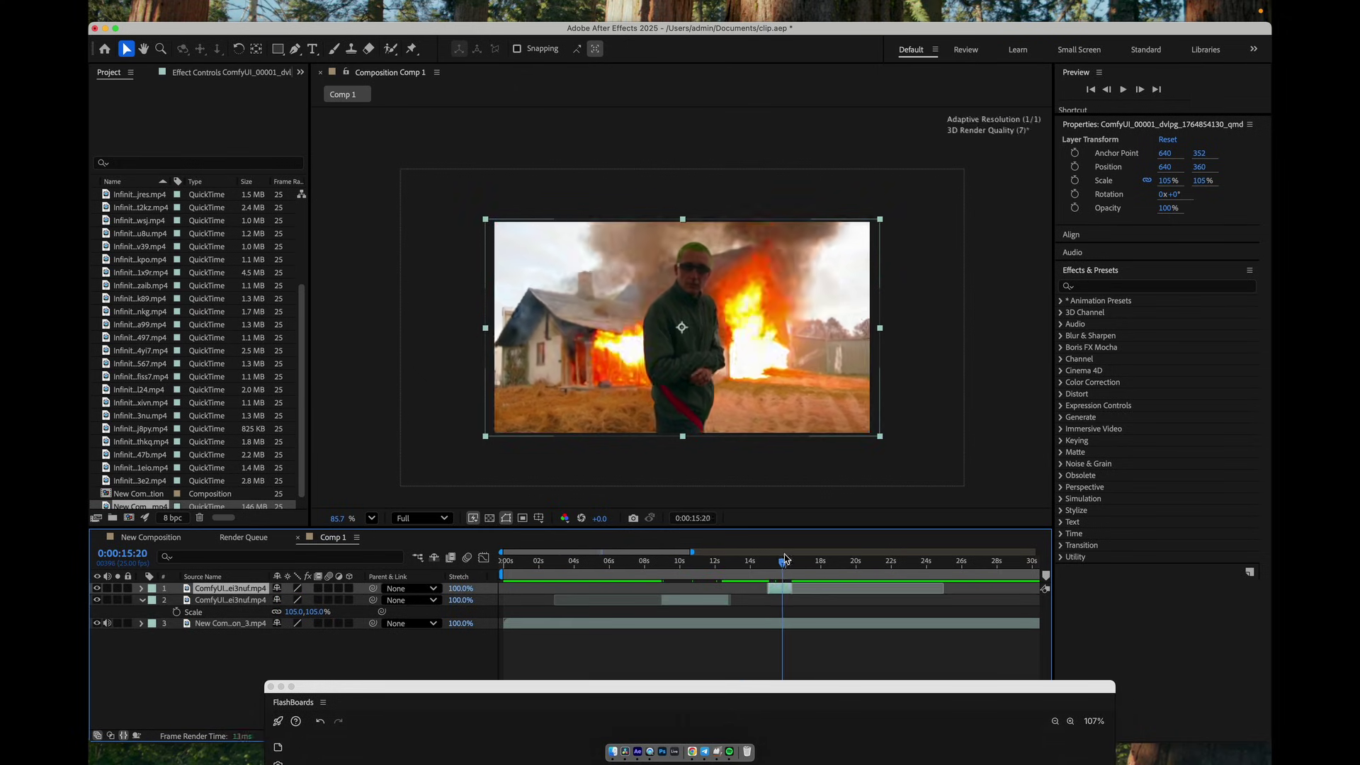
{"action": "left_click_drag", "start_coordinate": [786, 559], "coordinate": [871, 555]}
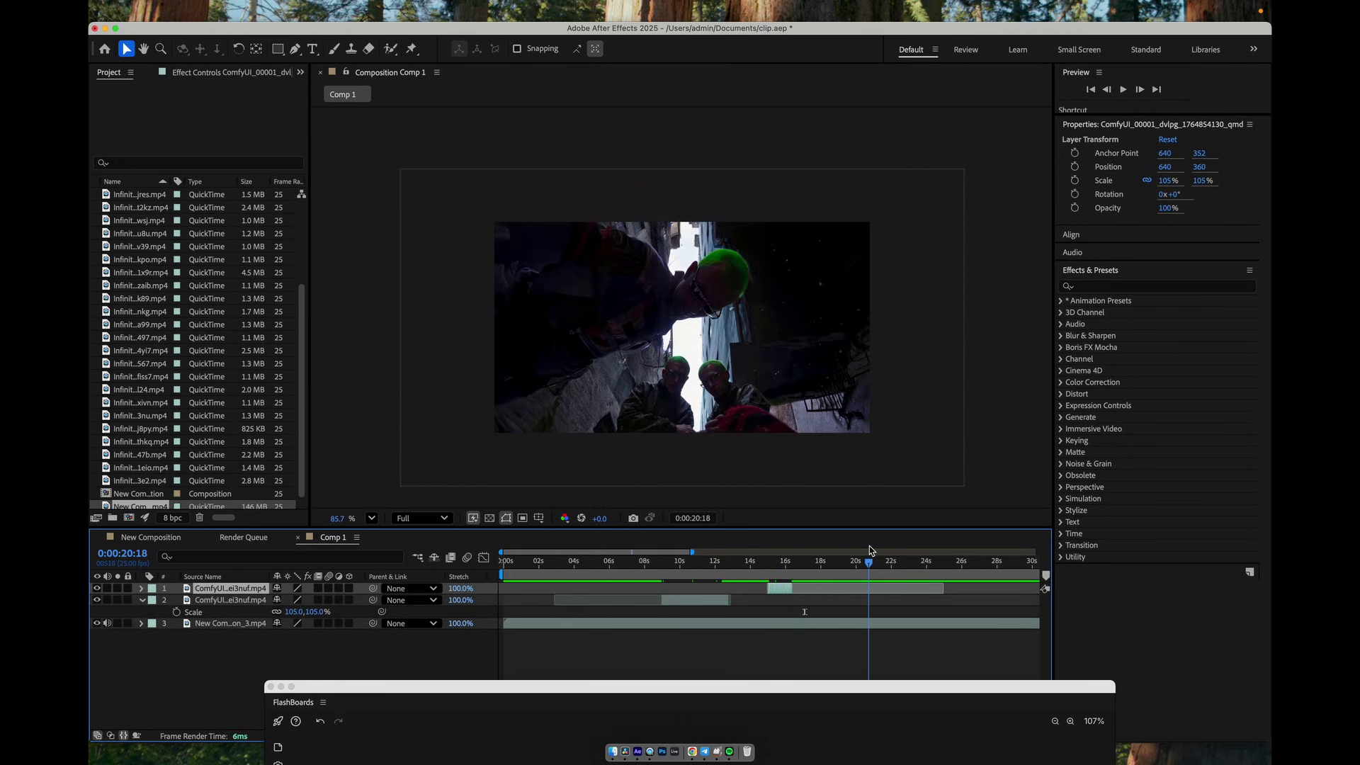
Overlay further trimmed collage clips on the montage, scaling one from the second video to 104% and placing one at about 55–60 seconds
{"action": "scroll", "coordinate": [856, 627], "scroll_direction": "right", "scroll_amount": 3}
{"action": "scroll", "coordinate": [855, 627], "scroll_direction": "right", "scroll_amount": 10}
{"action": "left_click_drag", "start_coordinate": [707, 589], "coordinate": [728, 565]}
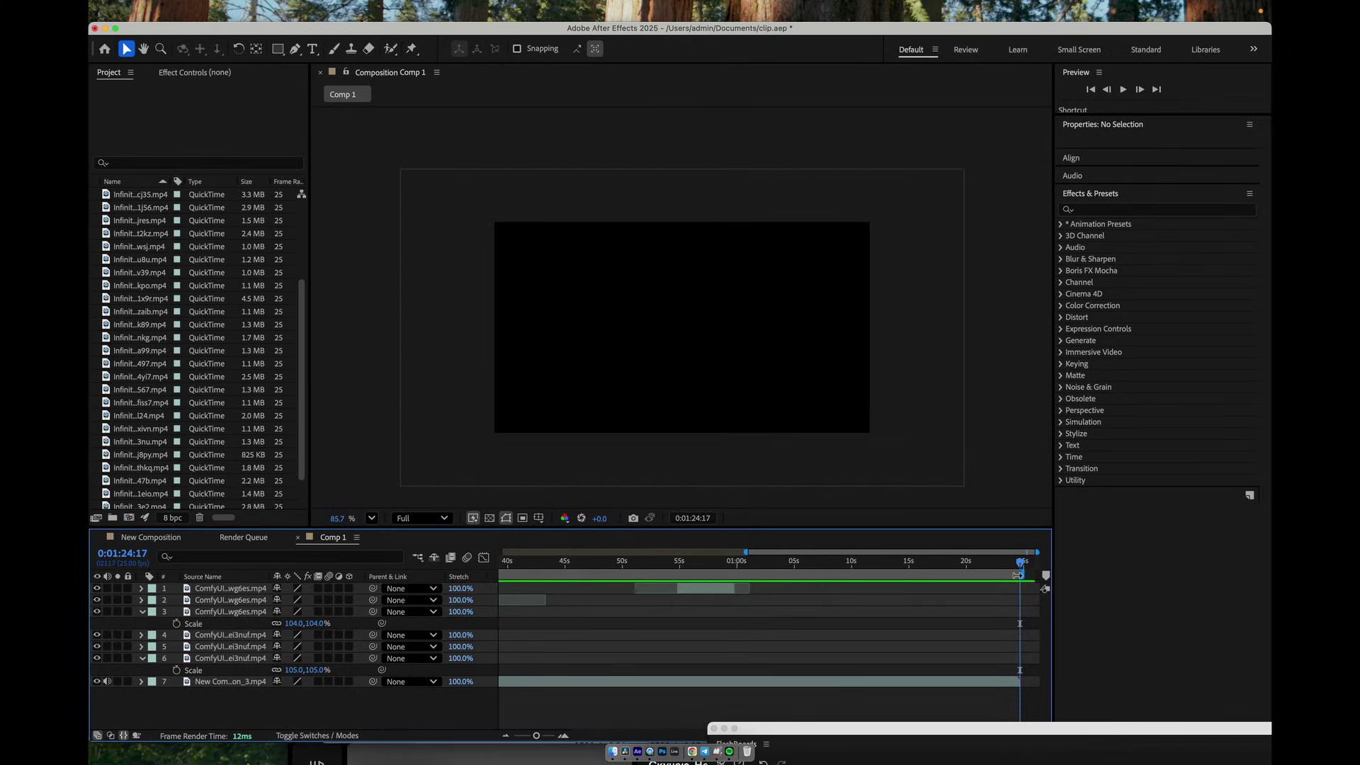
{"action": "mouse_move", "coordinate": [884, 4]}
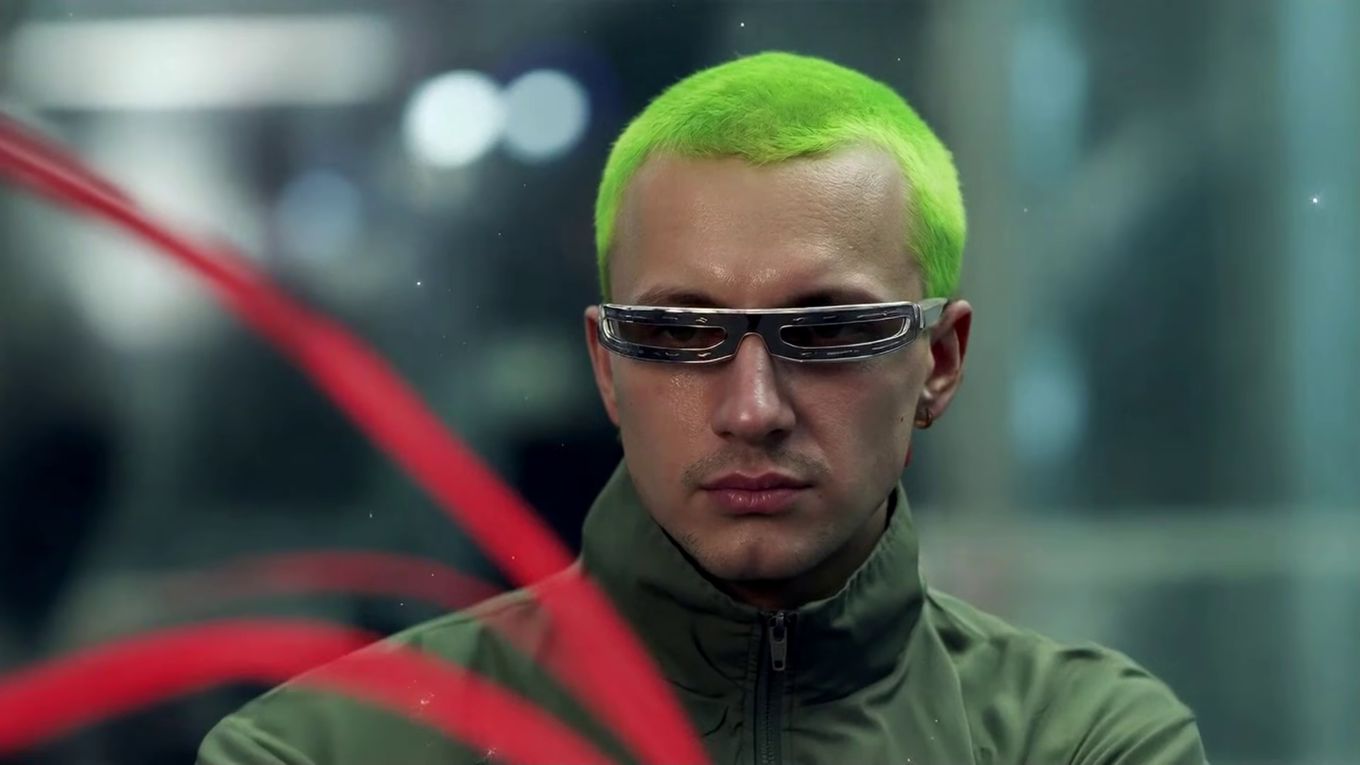